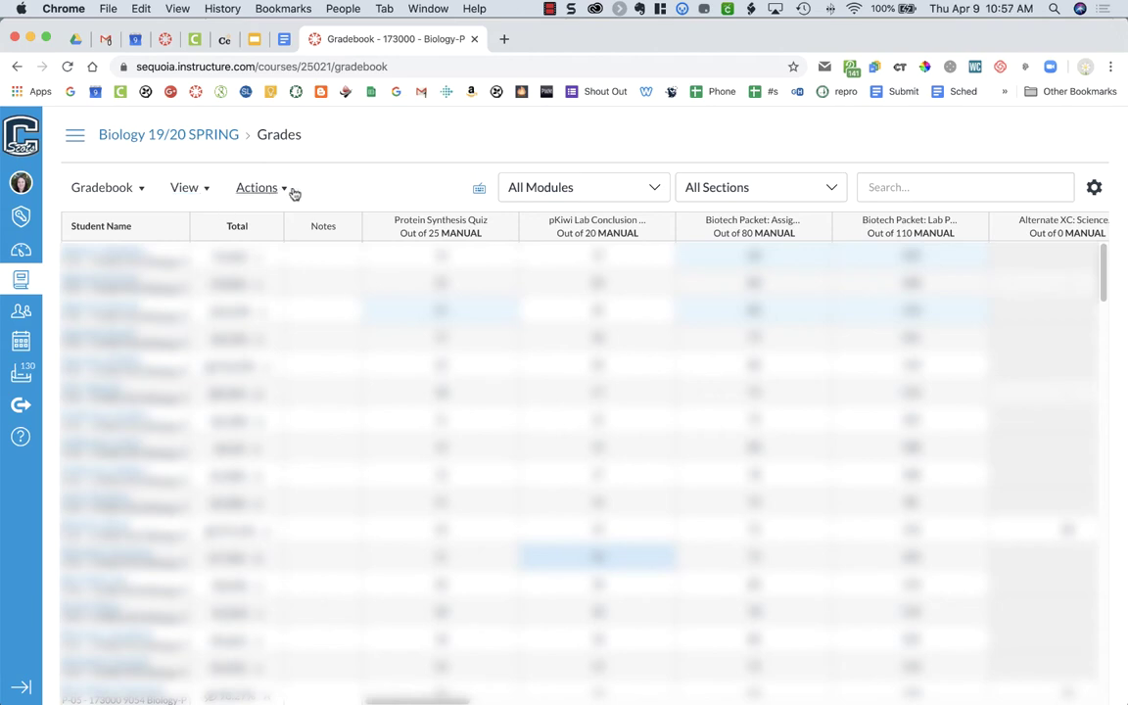
- Export the grades from the Biology gradebook
left_click(282, 189)
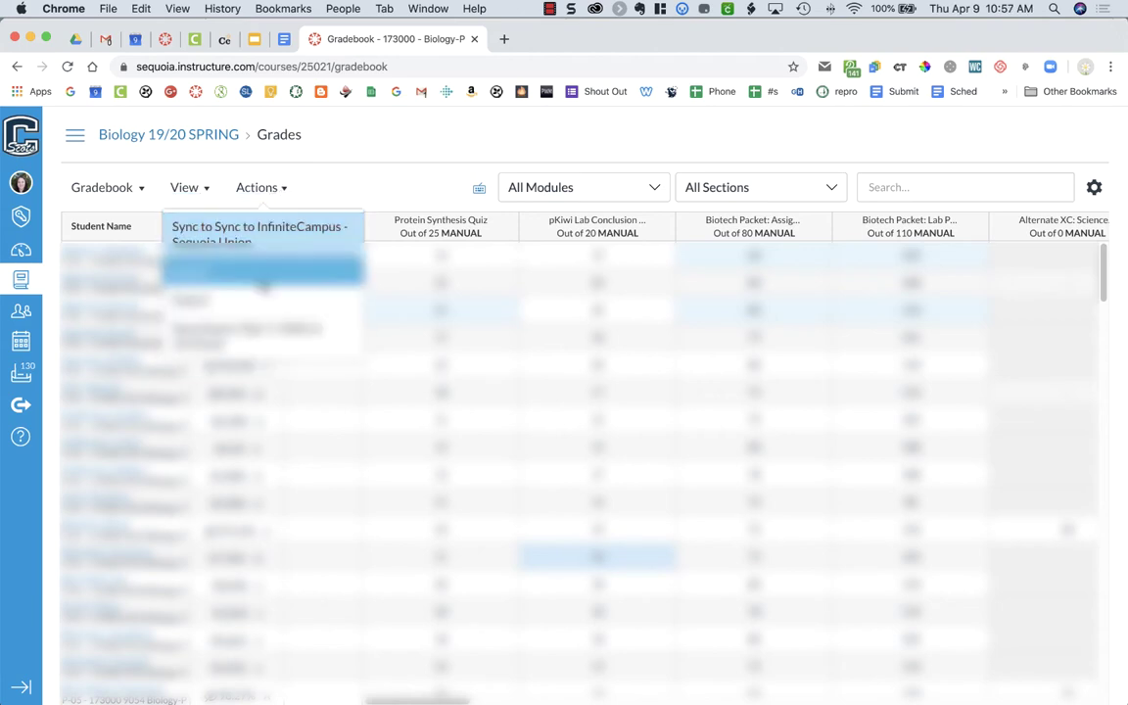
left_click(259, 299)
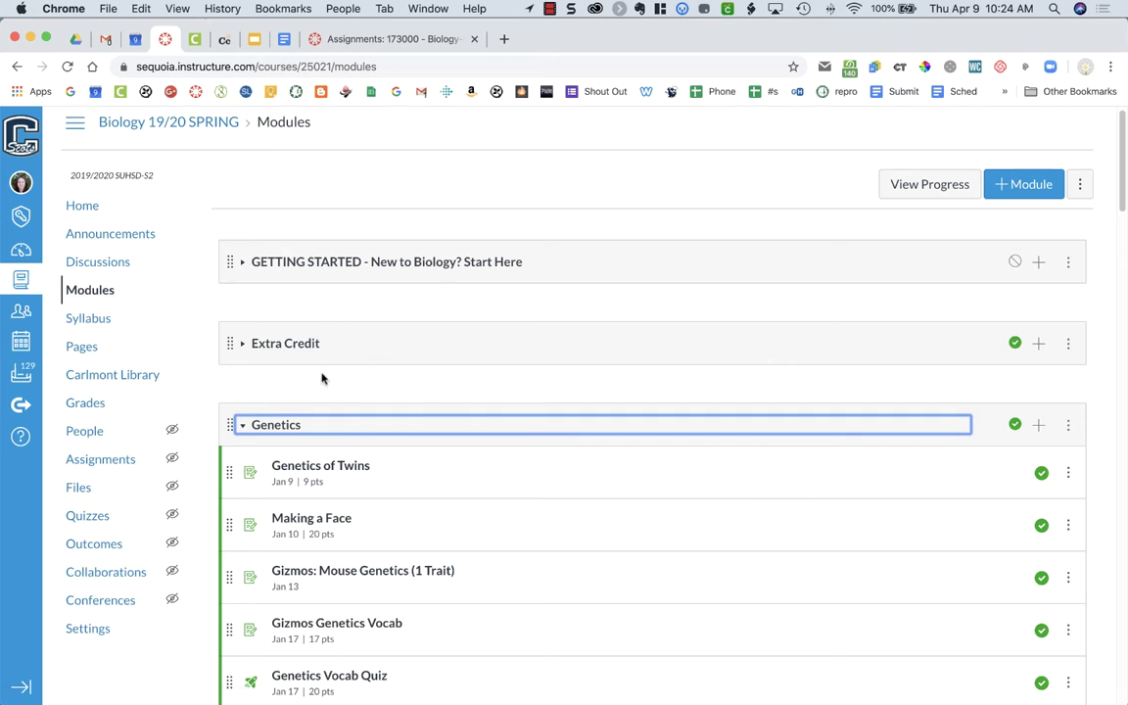
- Collapse the Genetics and Biotech modules in the course's module list
scroll(251, 436, "down", 1)
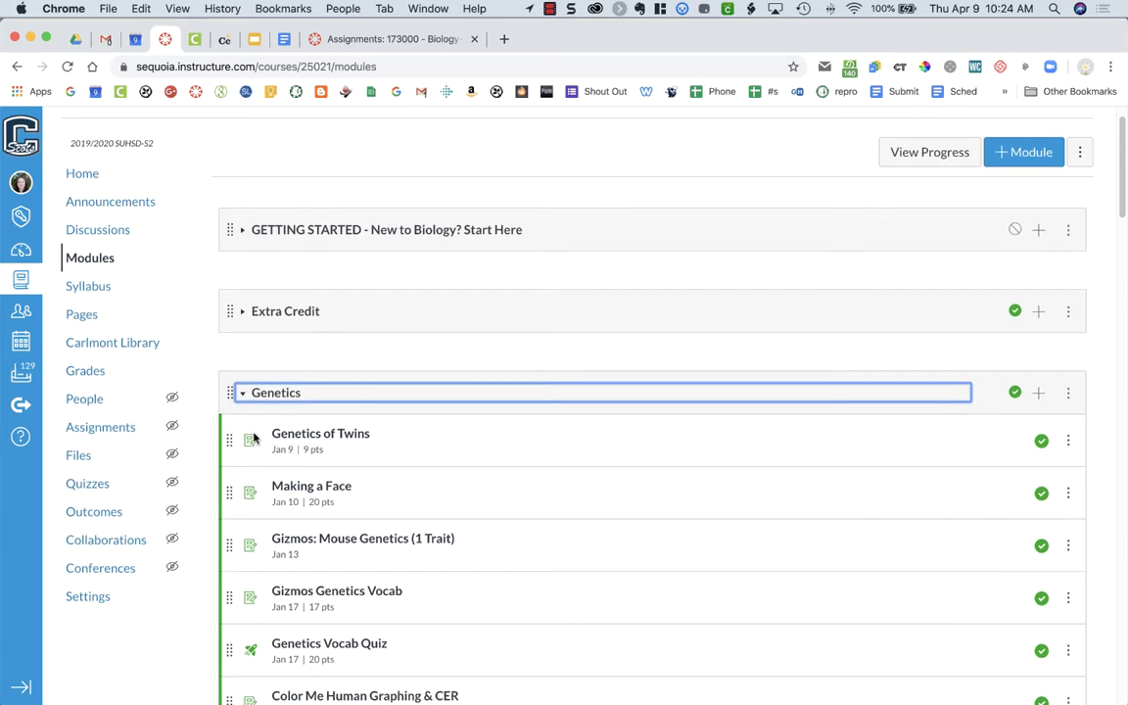
left_click(242, 393)
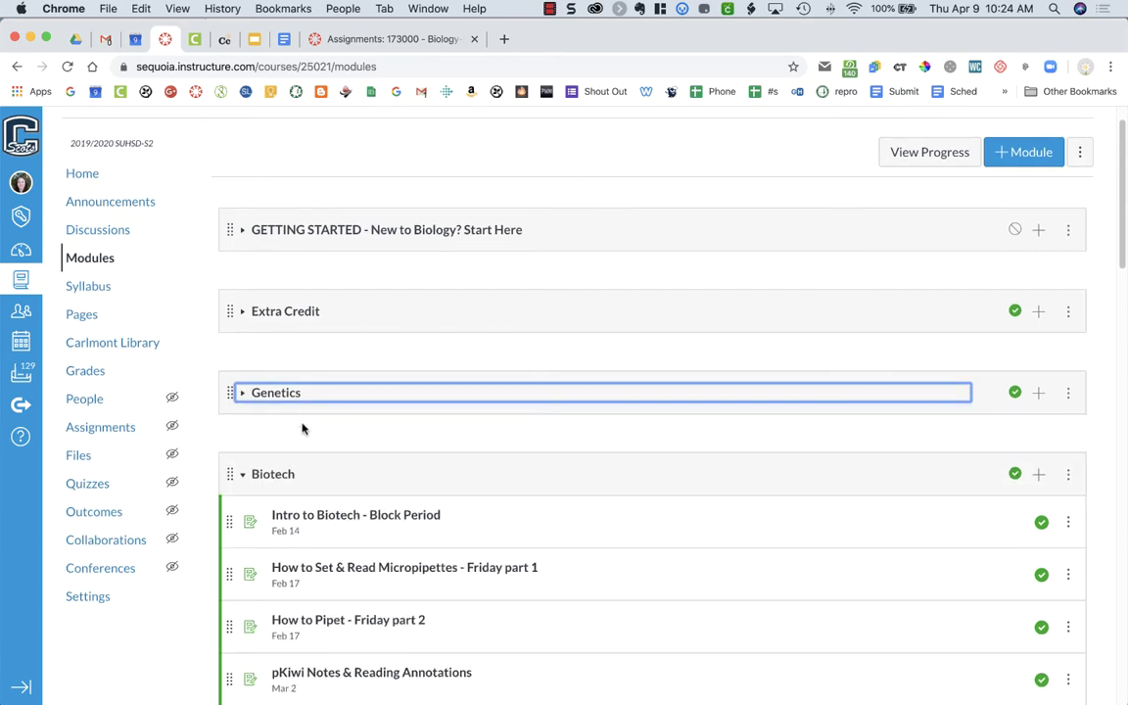
scroll(333, 428, "down", 4)
scroll(336, 391, "down", 3)
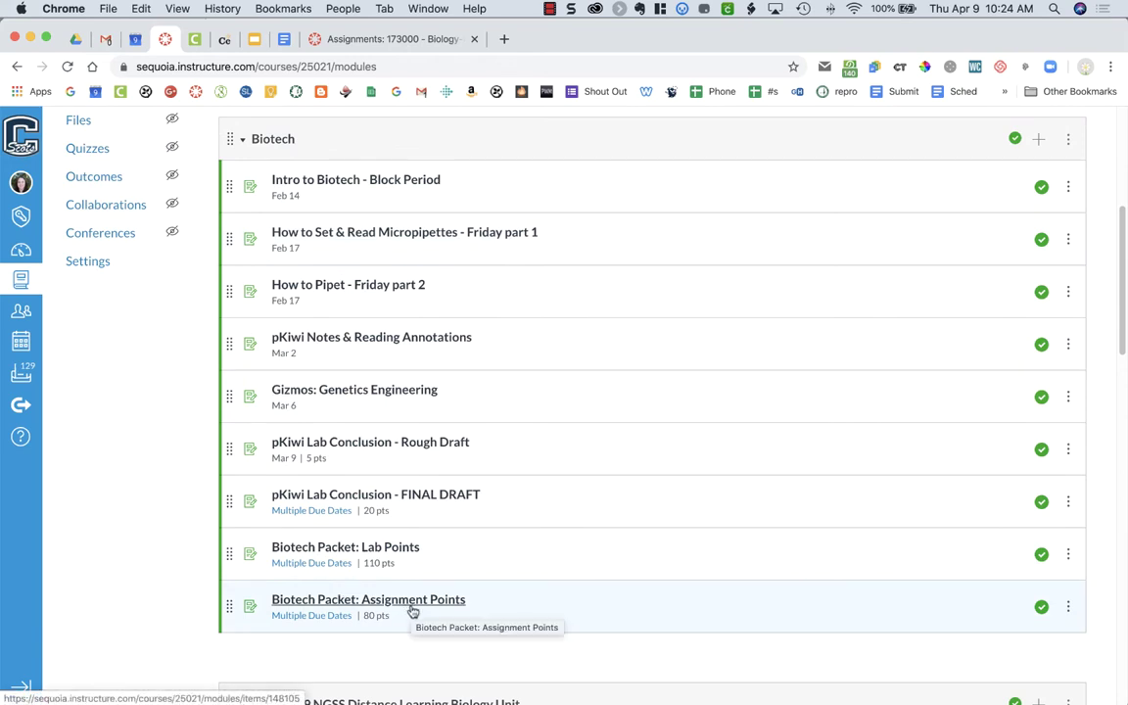
scroll(365, 466, "up", 2)
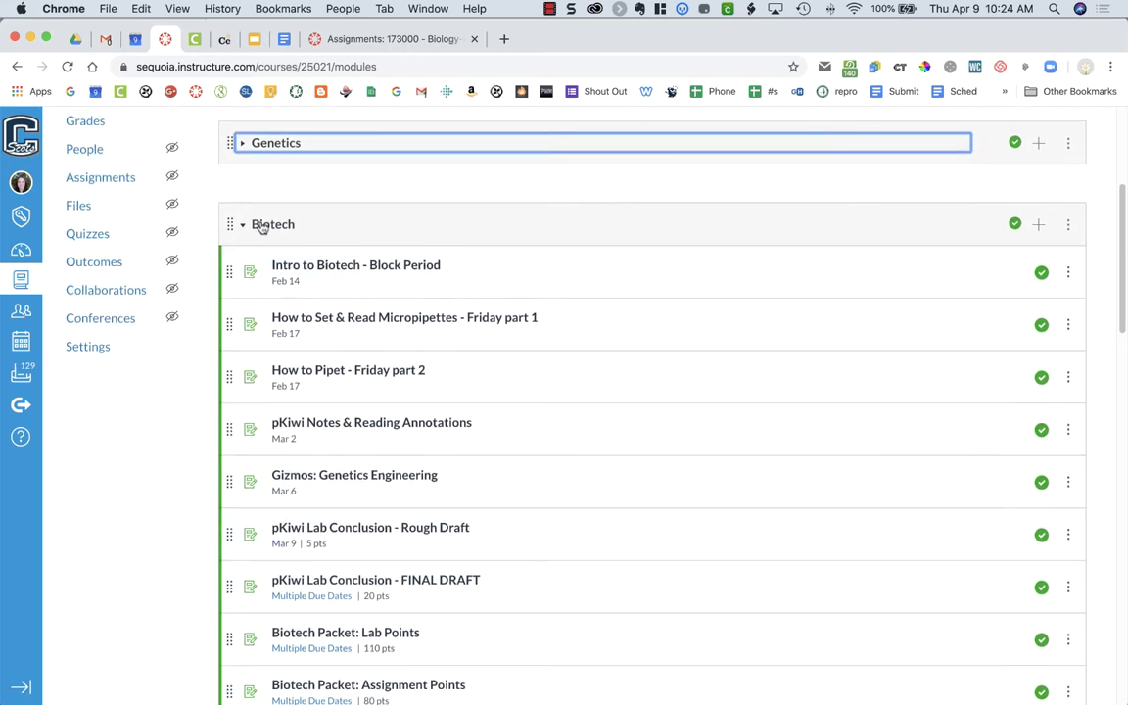
left_click(245, 226)
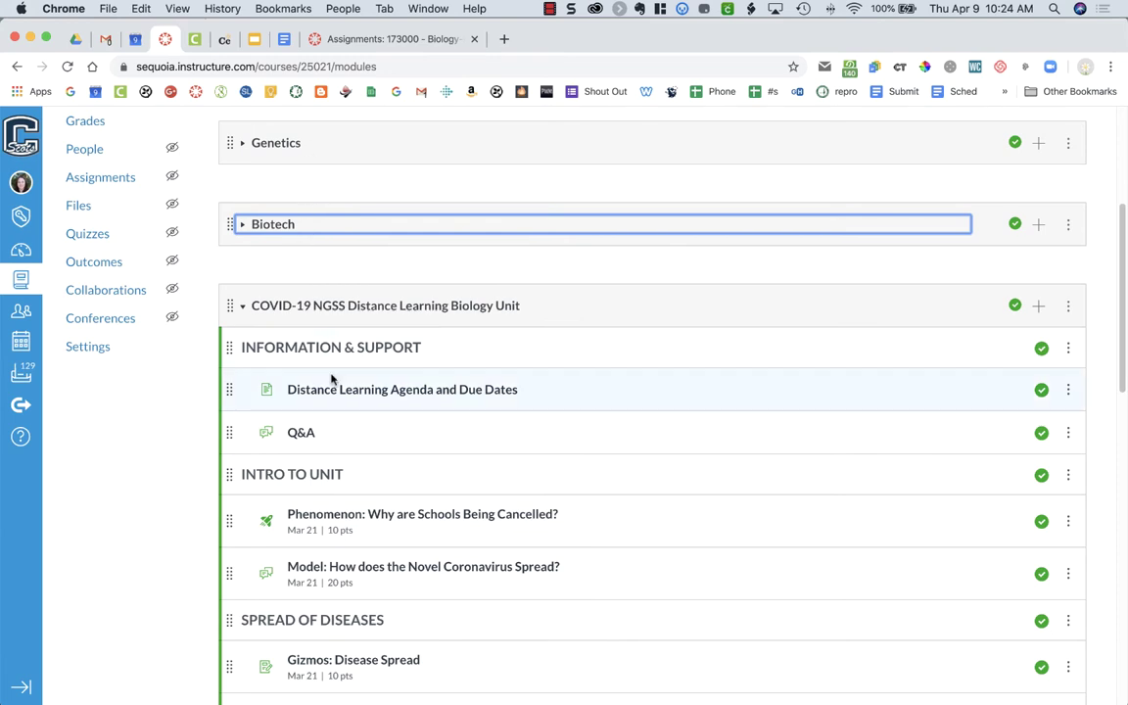
- Look through the assignments in the COVID-19 NGSS Distance Learning Biology Unit module and their due dates
scroll(330, 378, "down", 1)
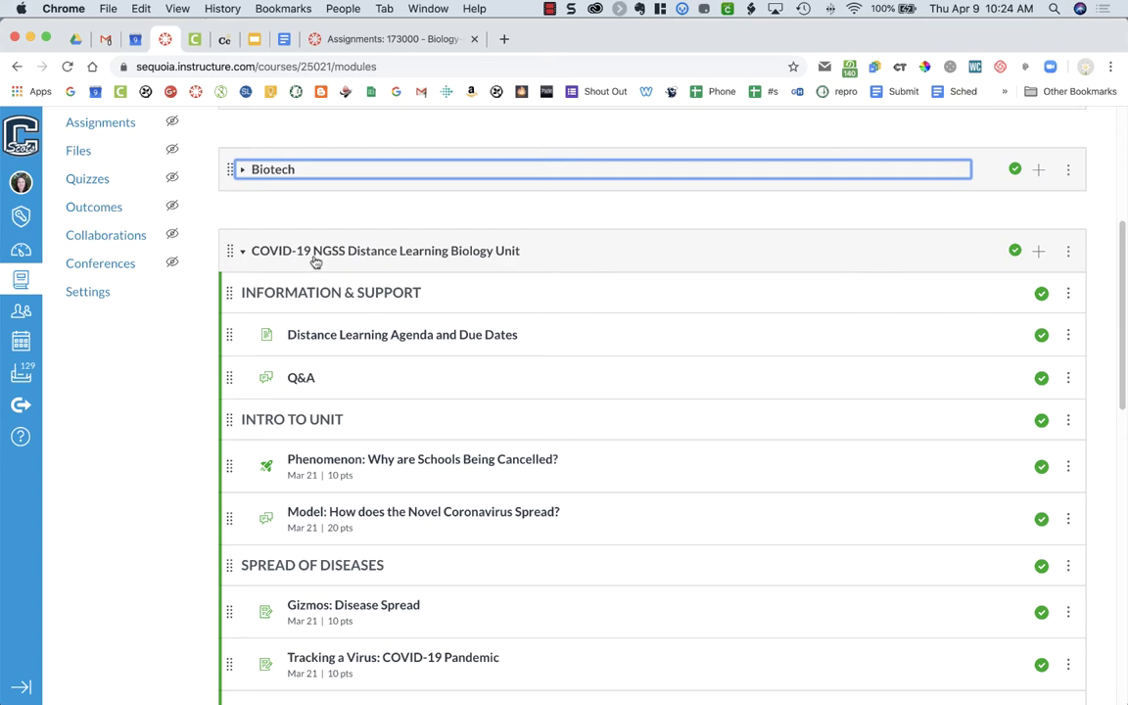
scroll(314, 261, "down", 3)
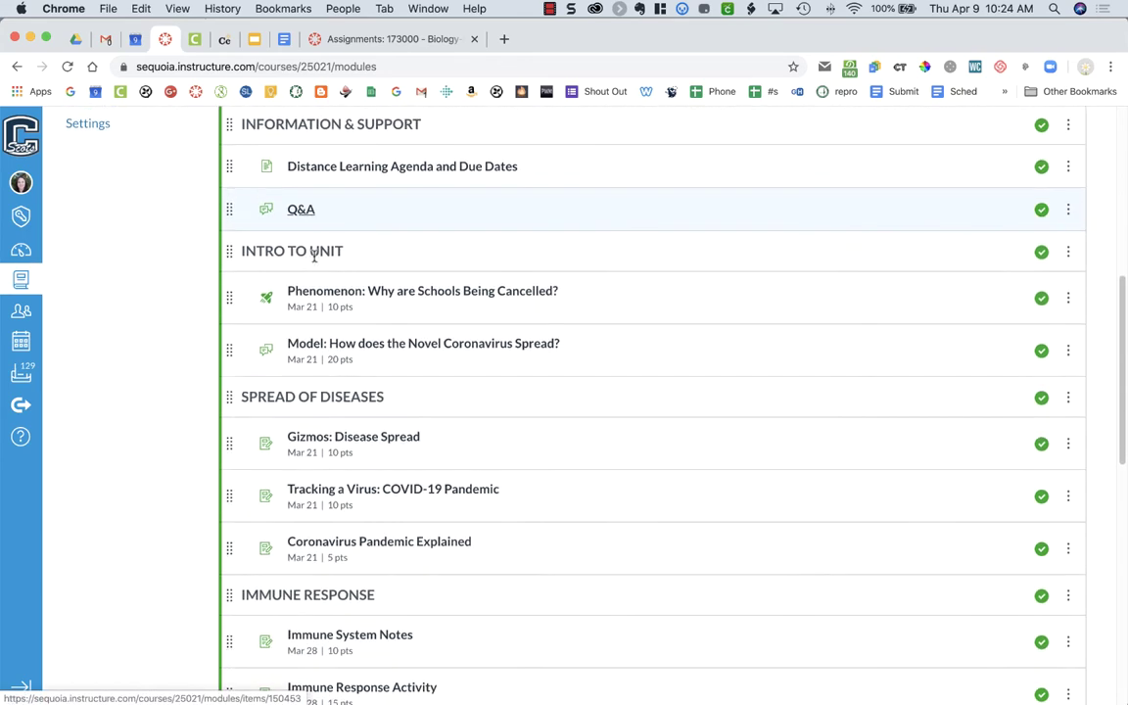
scroll(314, 258, "up", 2)
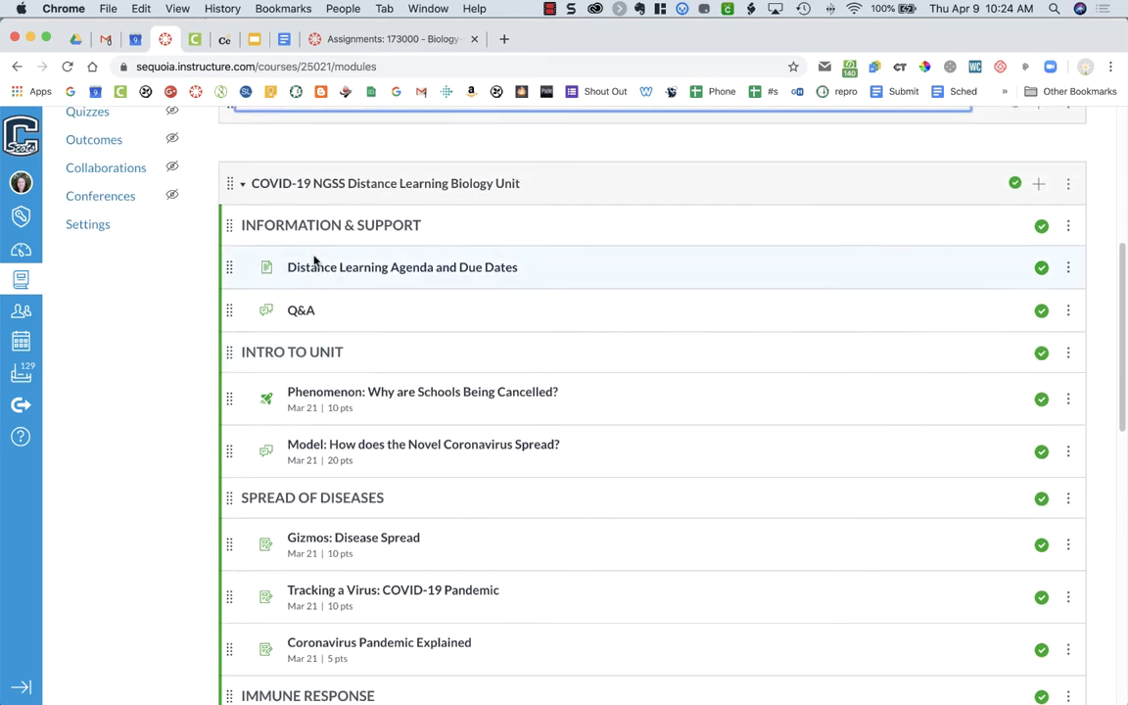
scroll(314, 261, "up", 2)
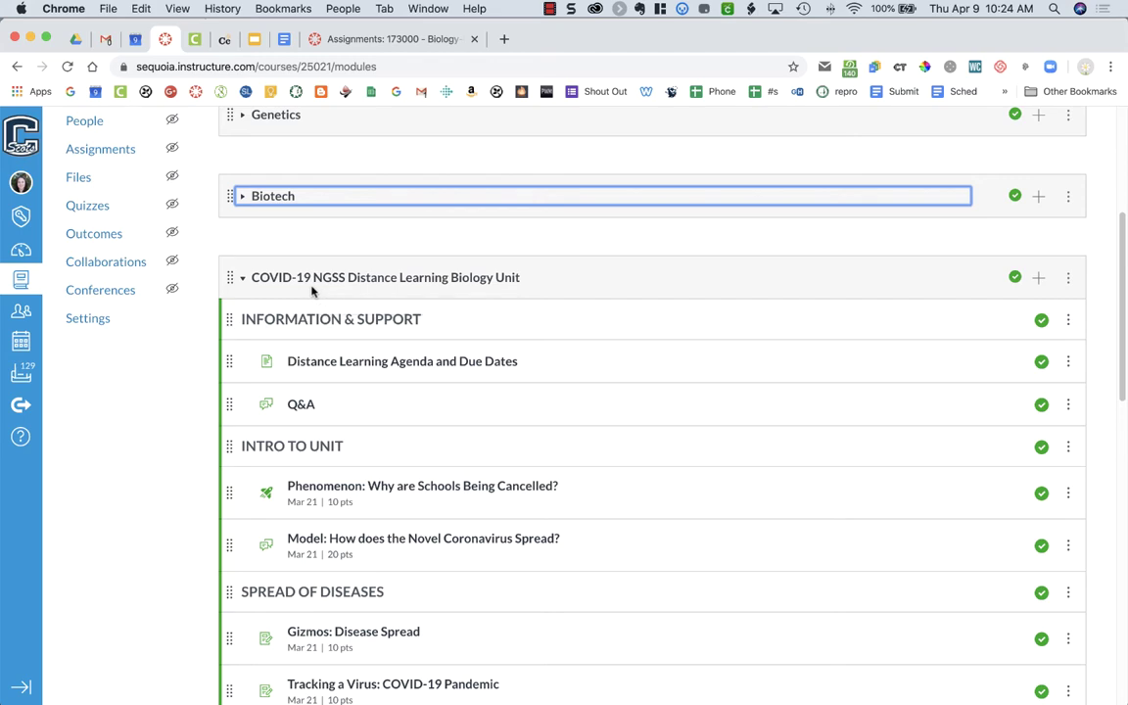
scroll(312, 290, "down", 3)
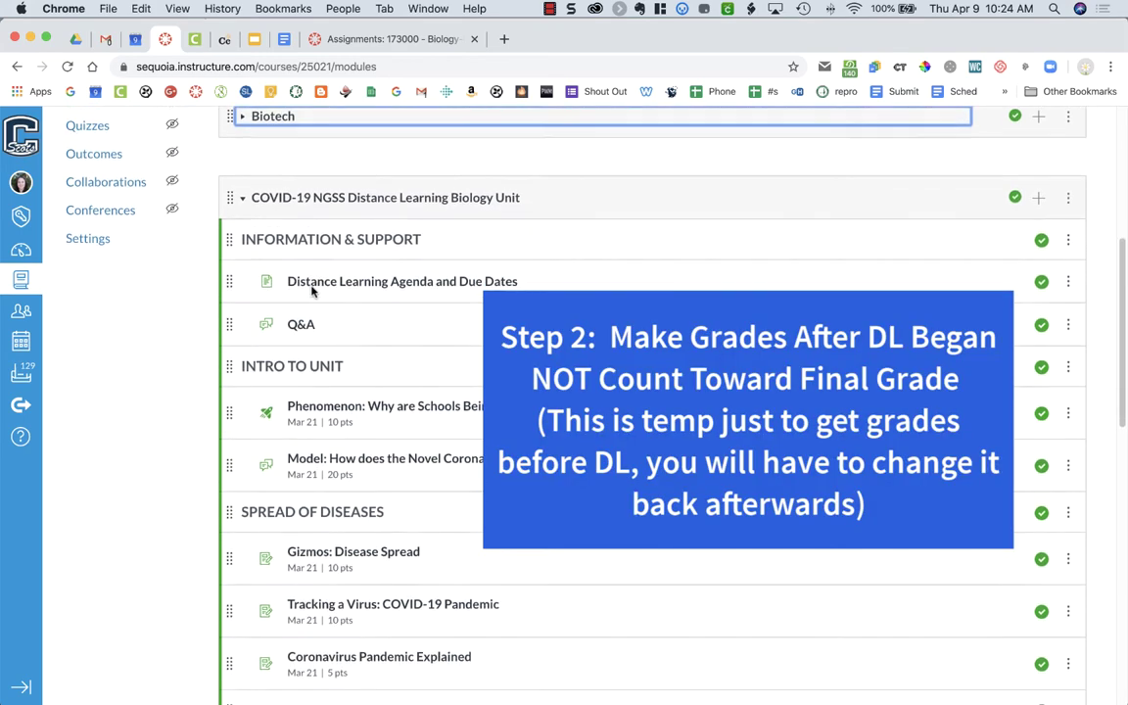
scroll(312, 290, "down", 1)
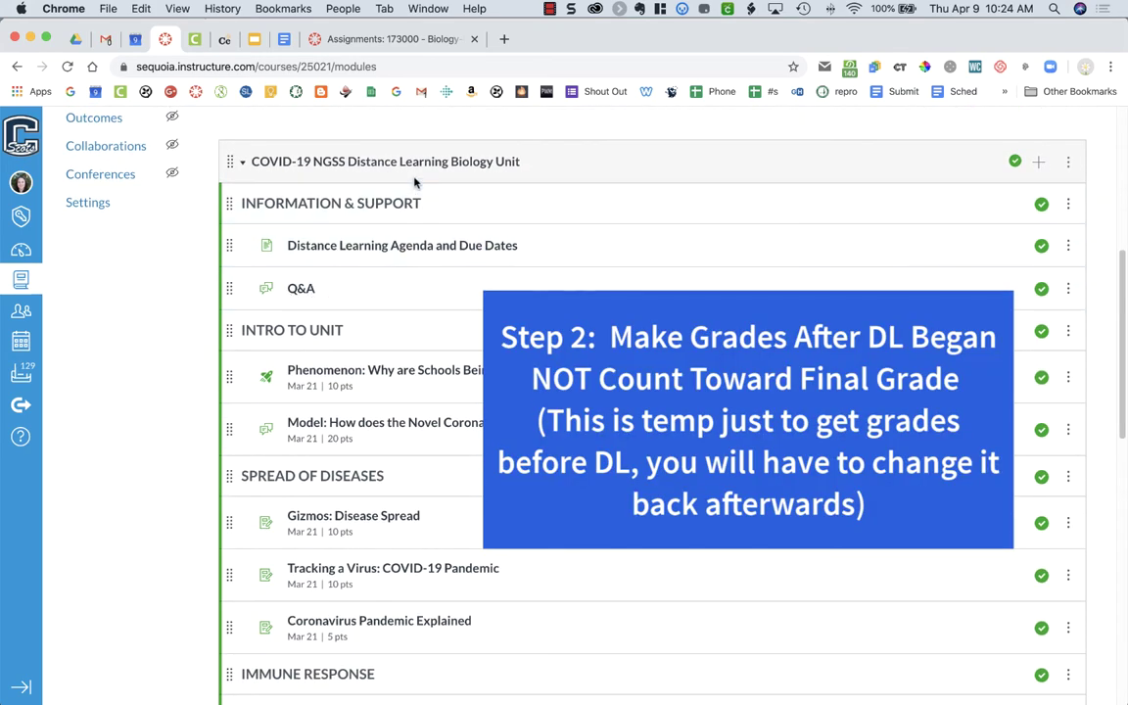
scroll(391, 354, "down", 10)
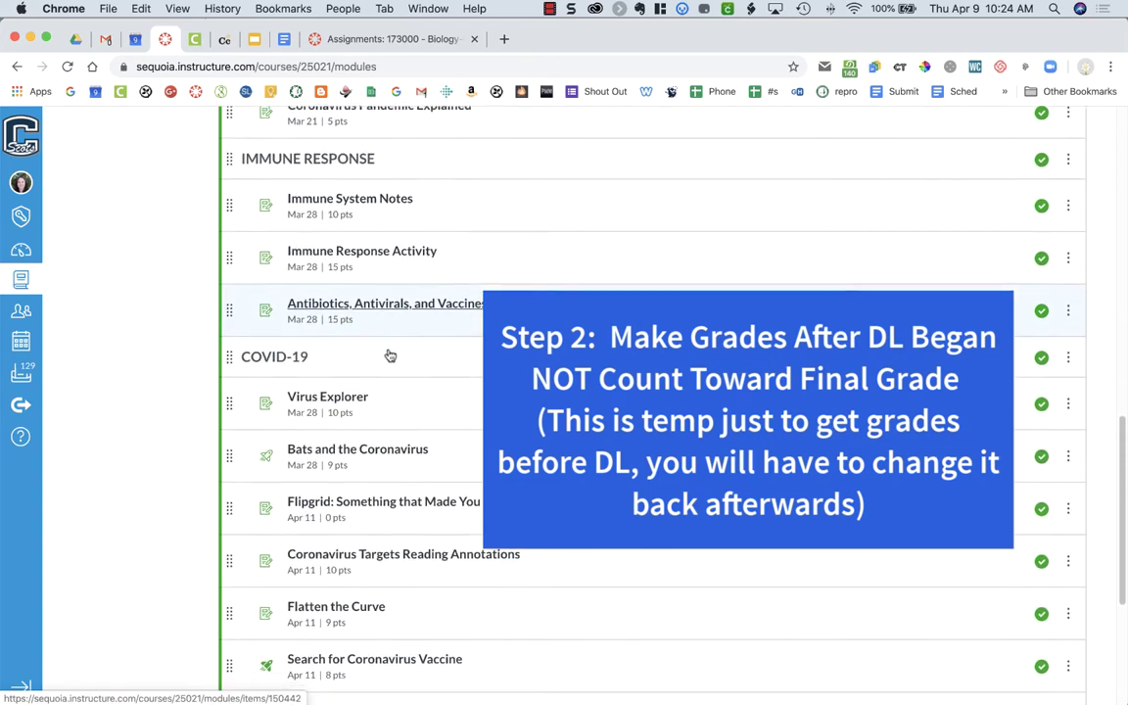
scroll(390, 355, "up", 14)
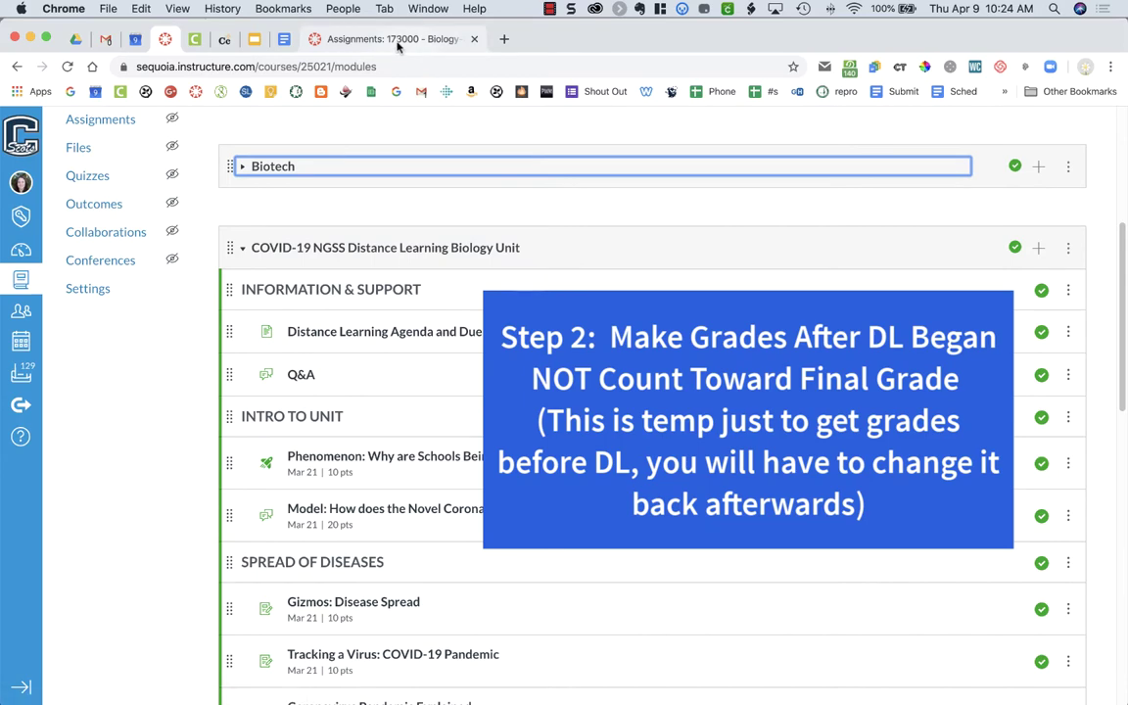
scroll(156, 201, "up", 3)
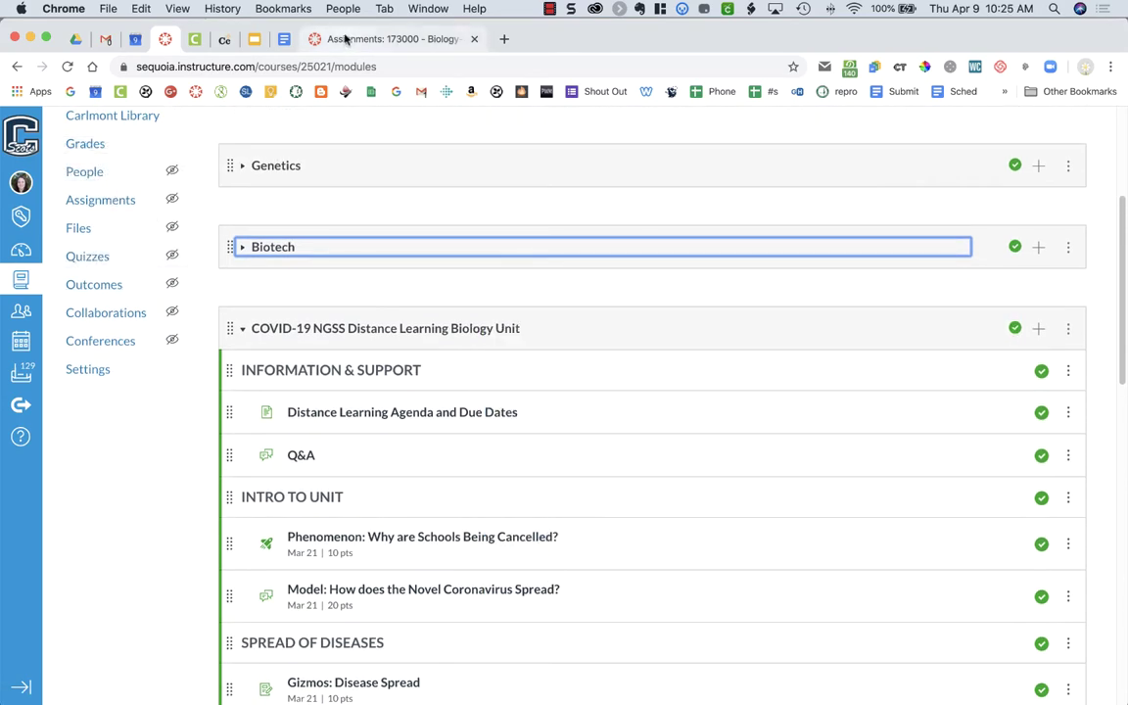
- Open the full editing options of the assignment "Phenomenon: Why are Schools Being Cancelled?" from the assignments list
left_click(358, 39)
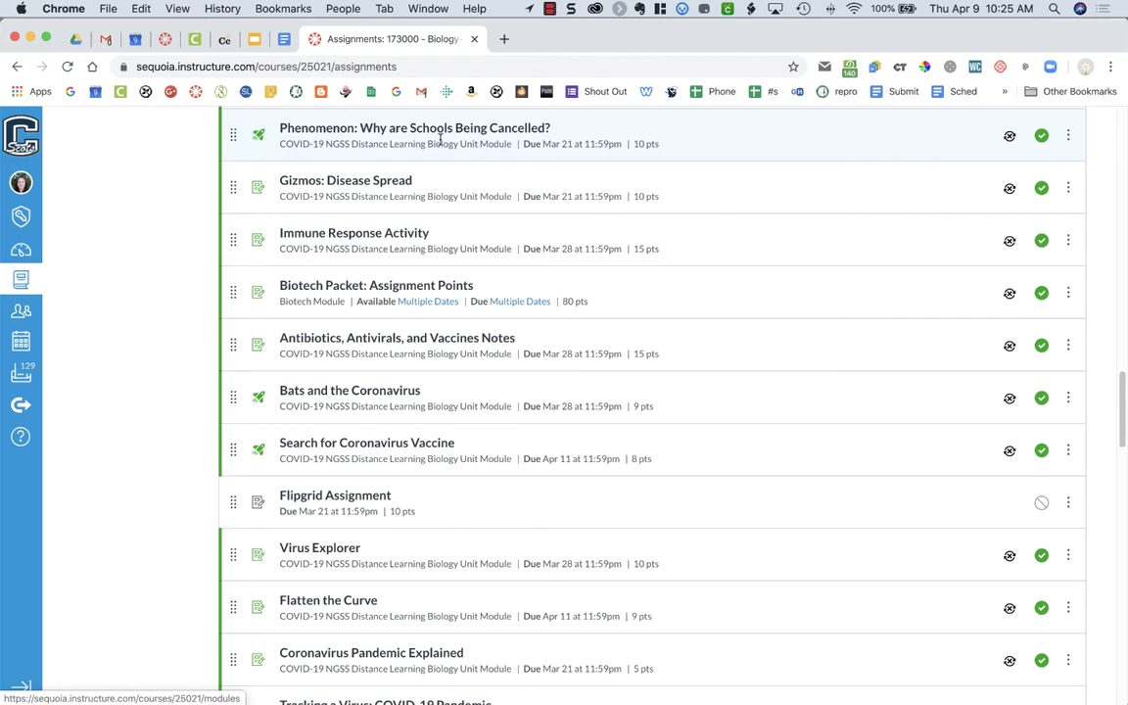
left_click(1068, 142)
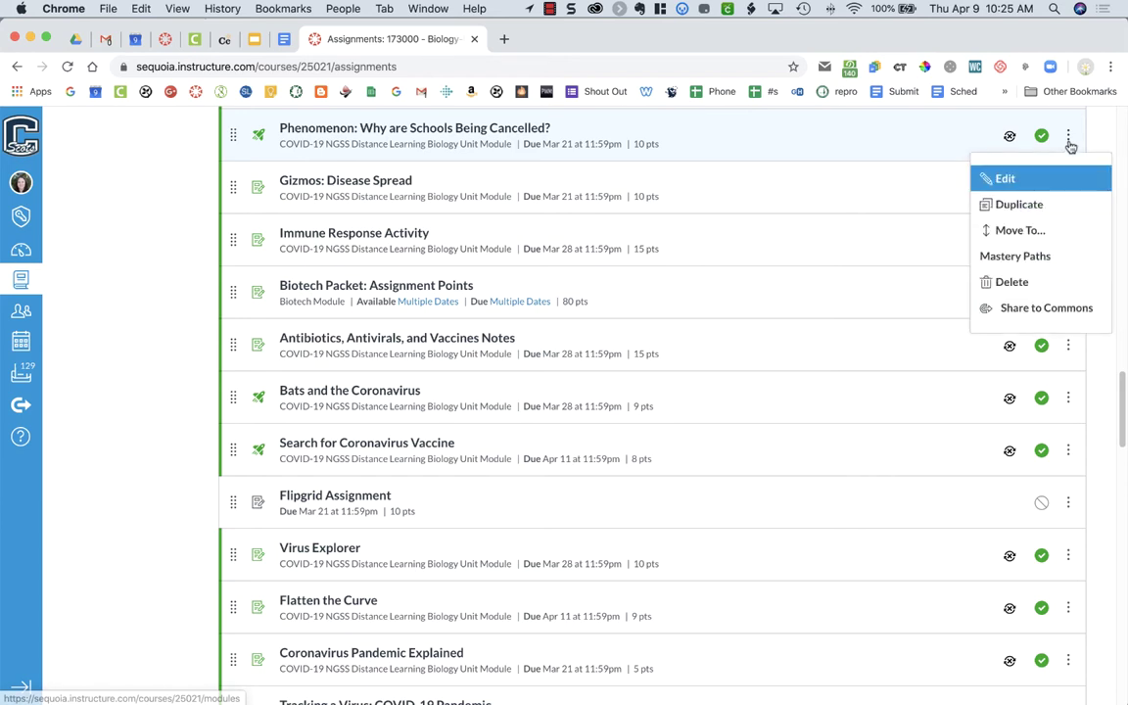
left_click(1023, 179)
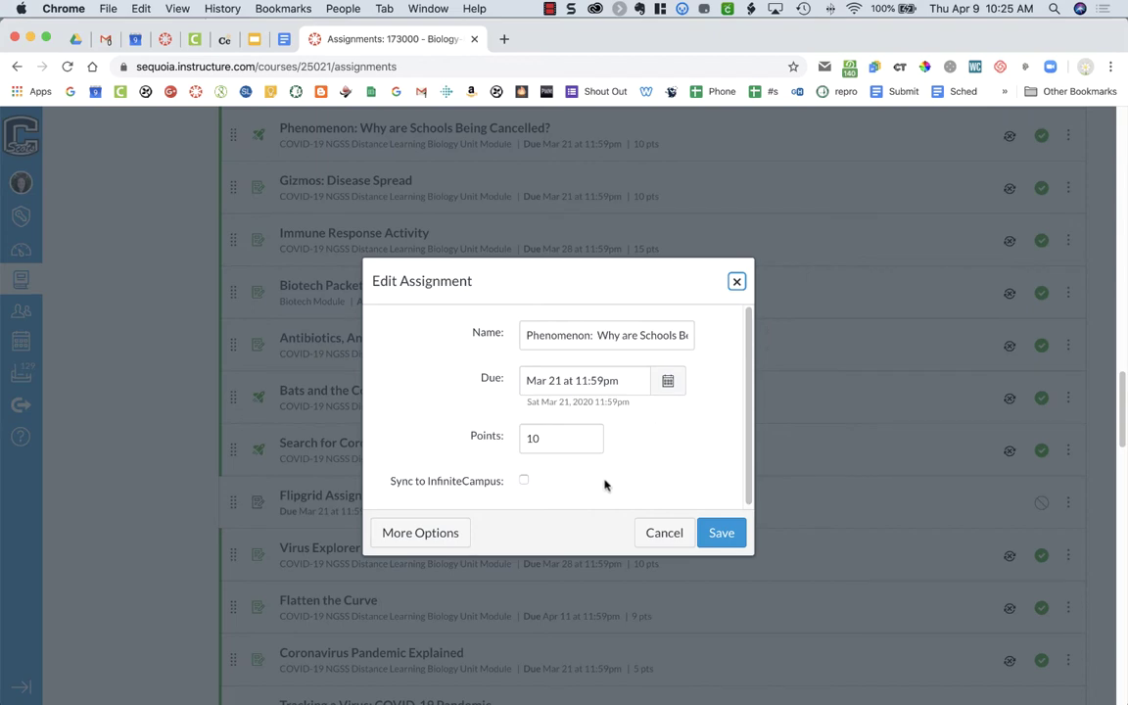
left_click(451, 538)
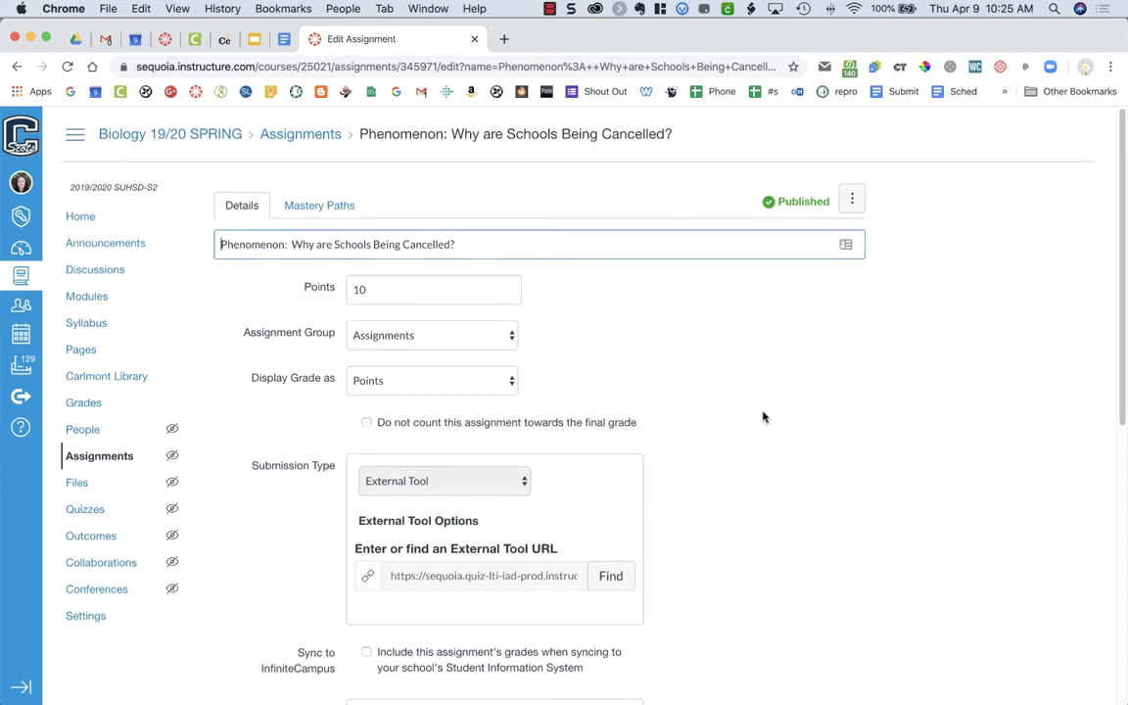
scroll(764, 416, "down", 1)
scroll(764, 415, "up", 1)
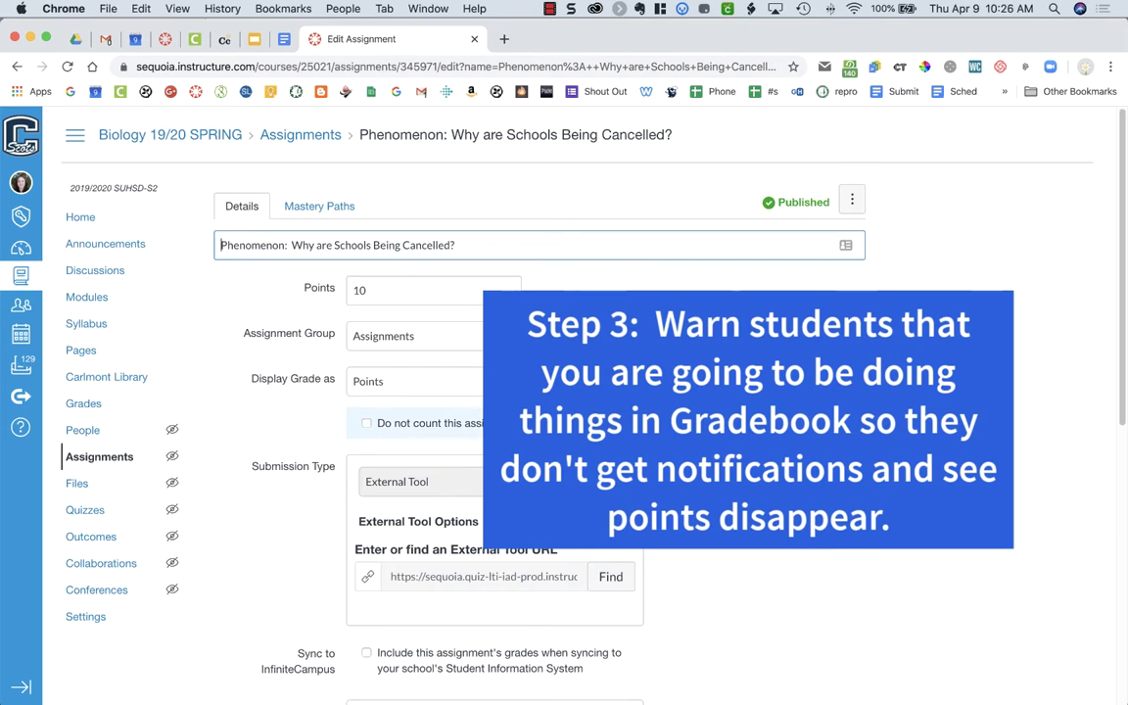
- Post an announcement titled "Temporary Grade Changes" to all sections about temporarily turning off grades for assignments after March 13, and return to the modules
left_click(166, 39)
scroll(156, 147, "up", 5)
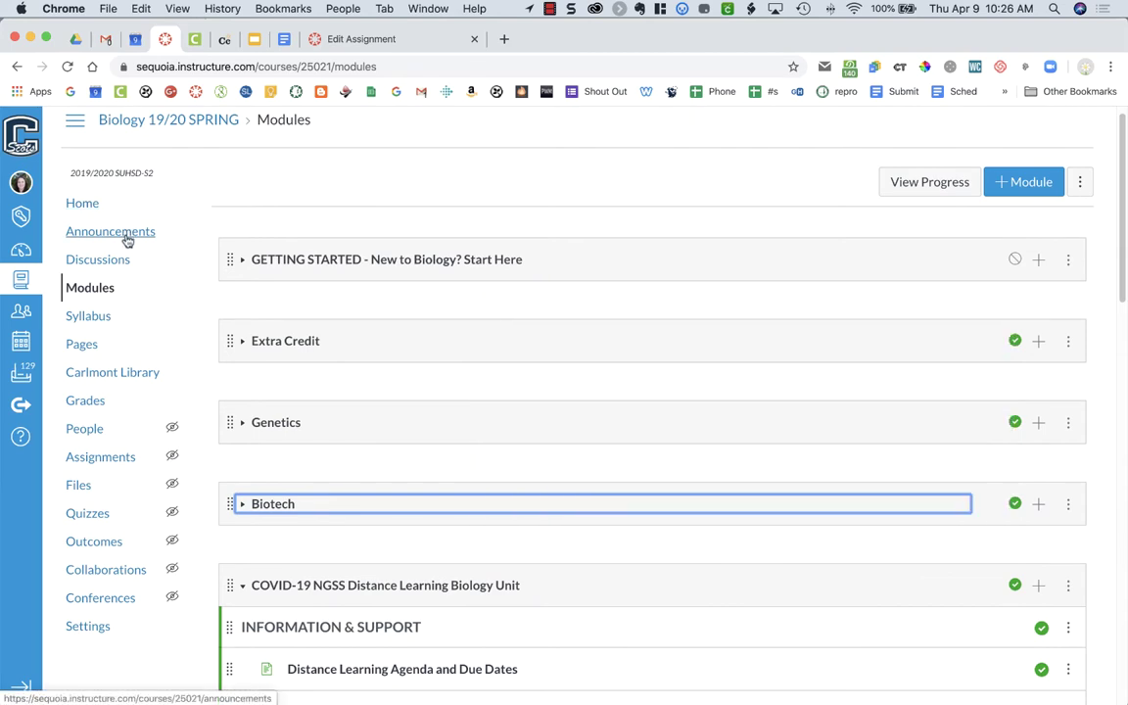
left_click(126, 239)
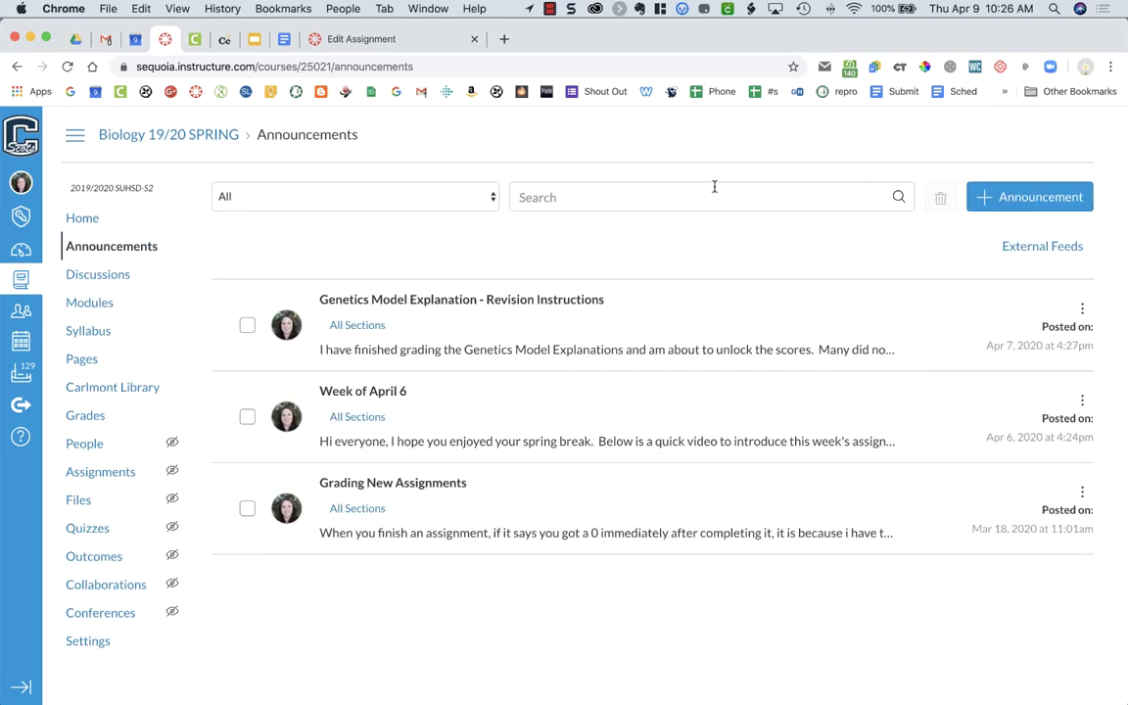
left_click(988, 197)
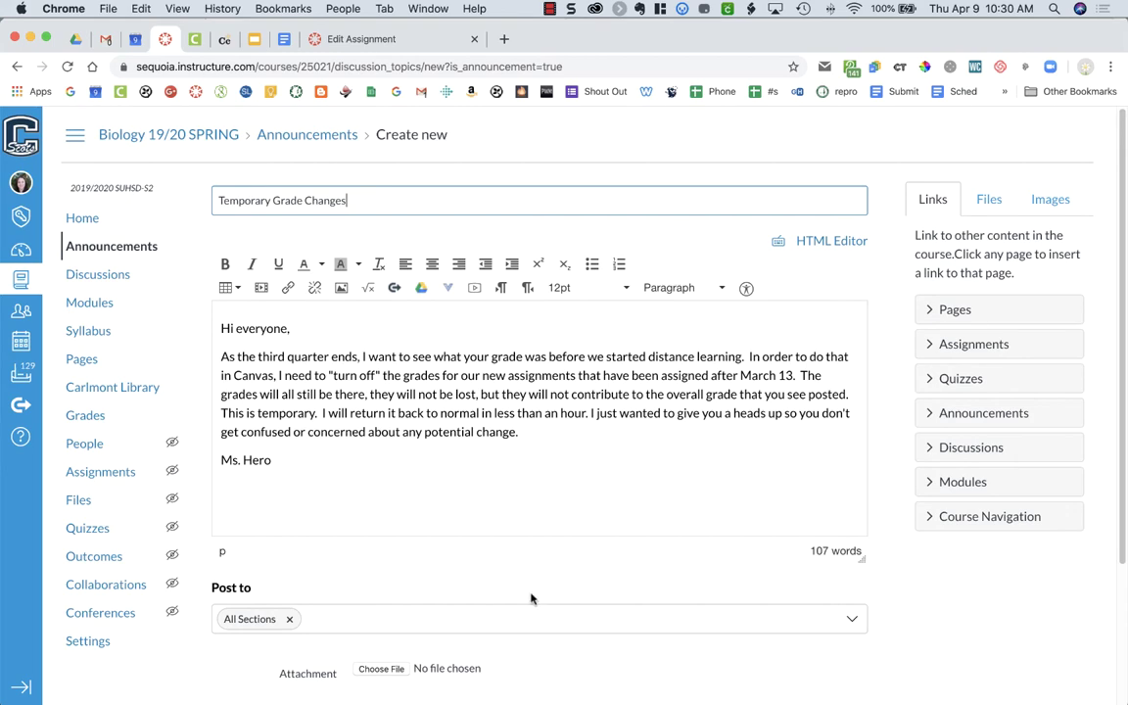
scroll(589, 529, "down", 2)
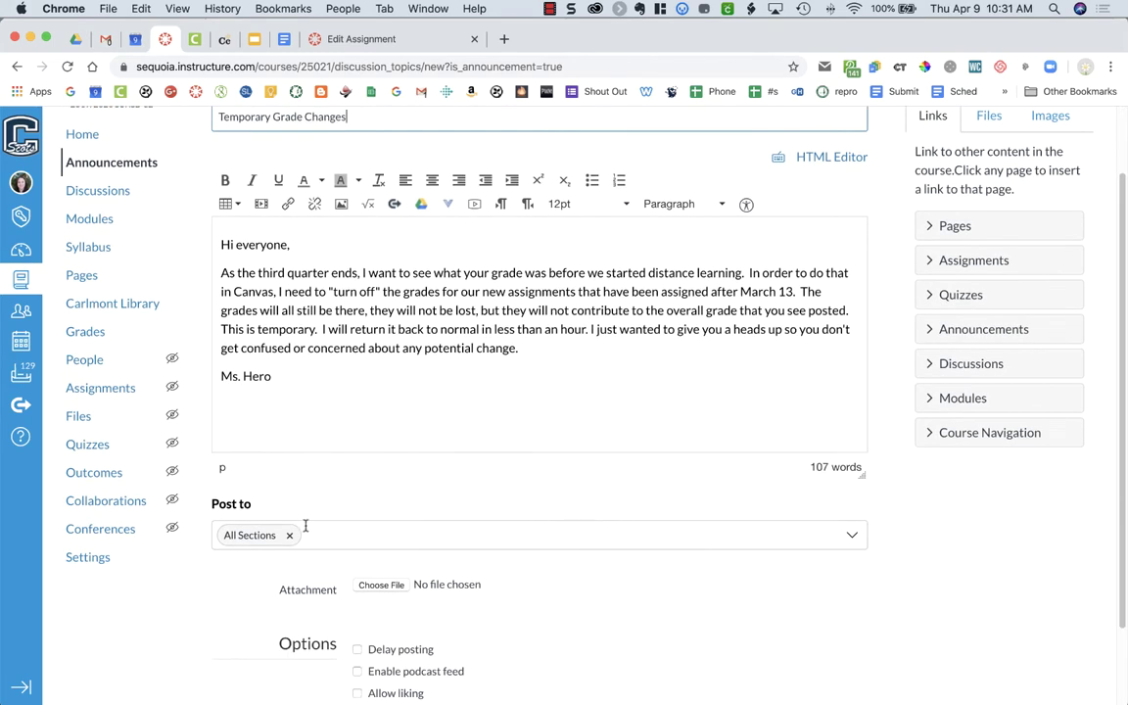
scroll(627, 612, "down", 3)
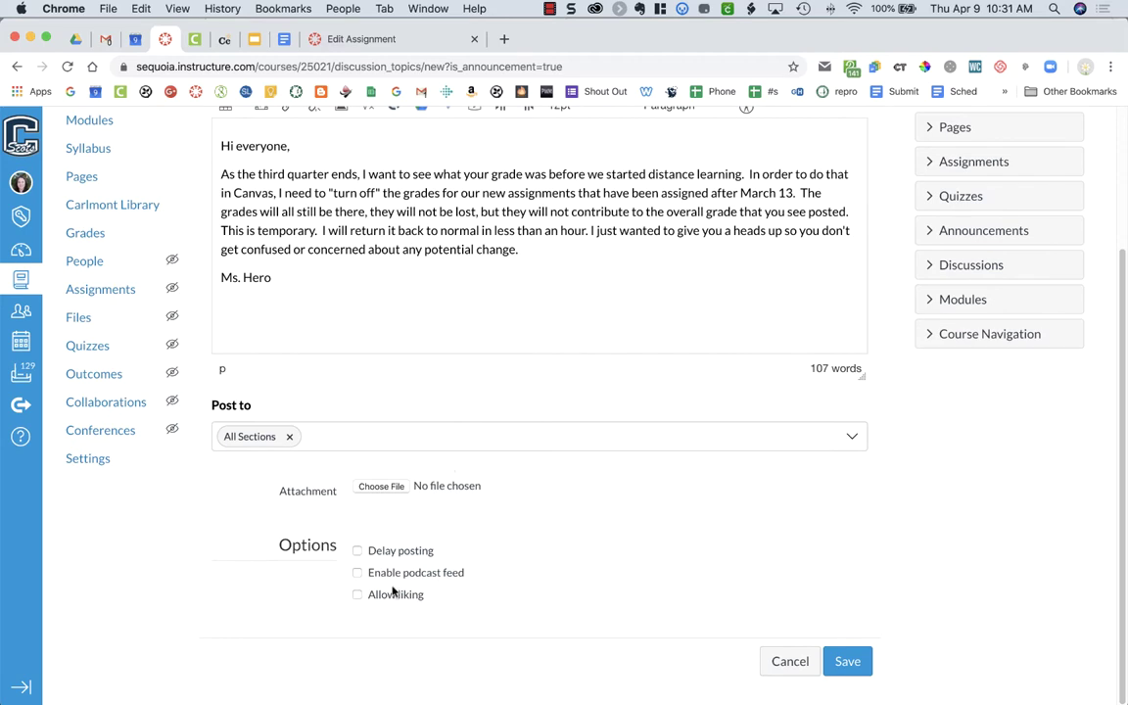
left_click(860, 663)
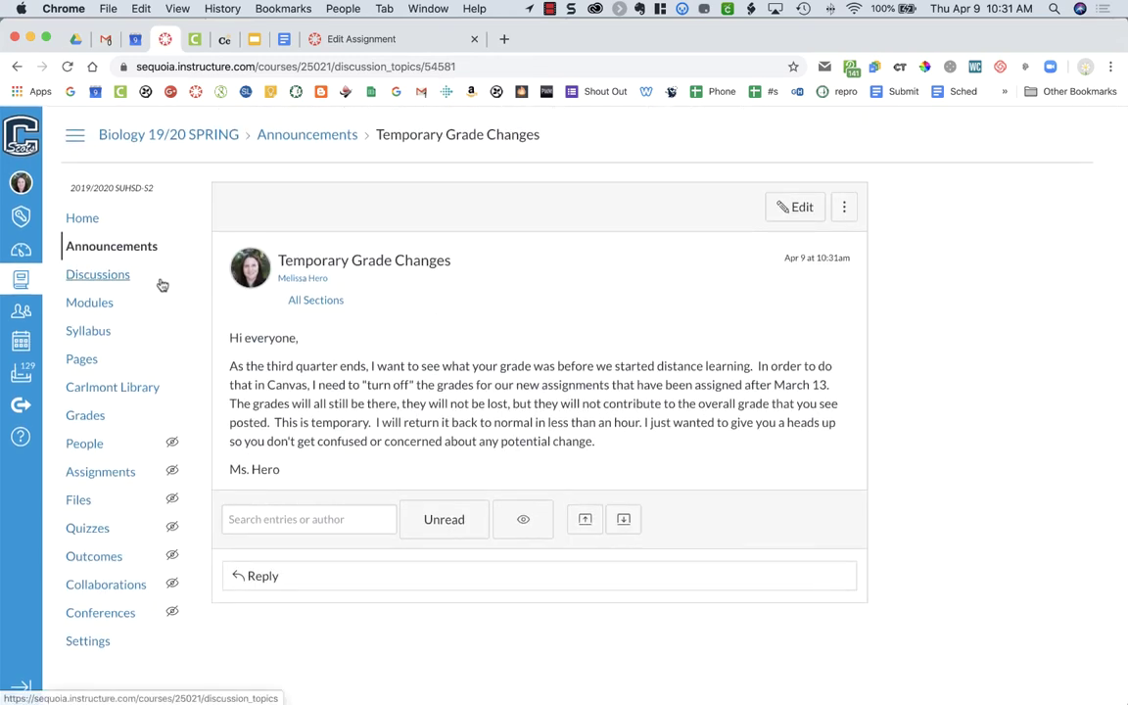
left_click(98, 304)
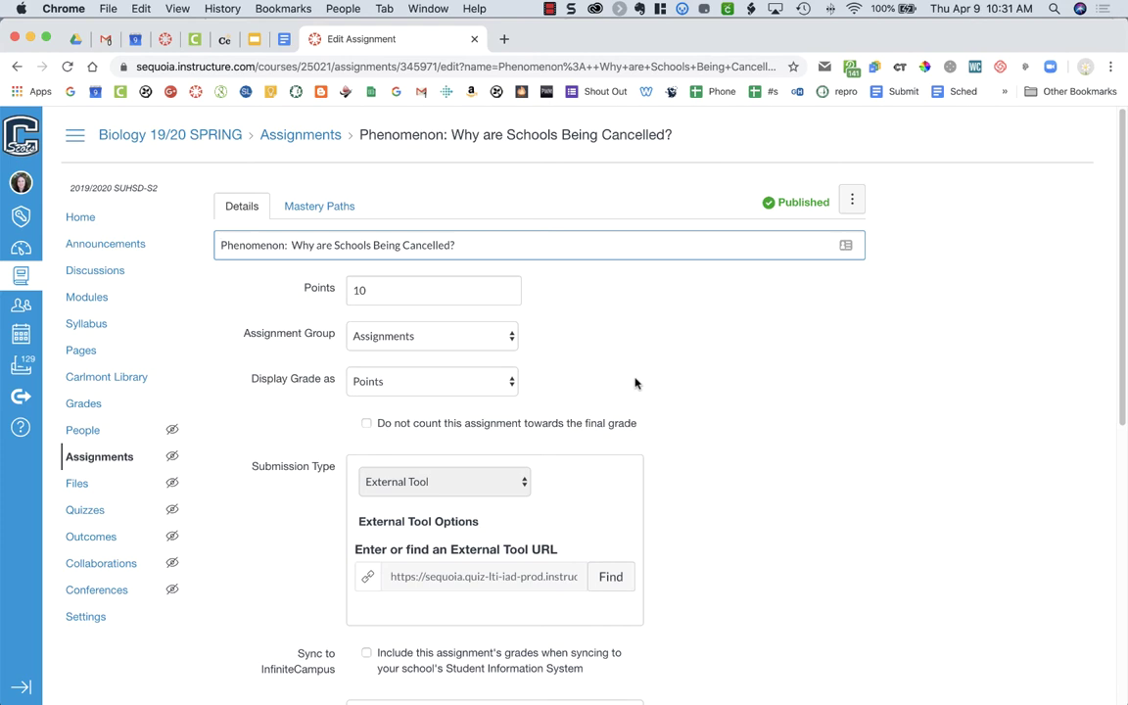
- Exclude the assignment "Phenomenon: Why are Schools Being Cancelled?" from the final grade, save it, and leave its quiz builder
left_click(366, 425)
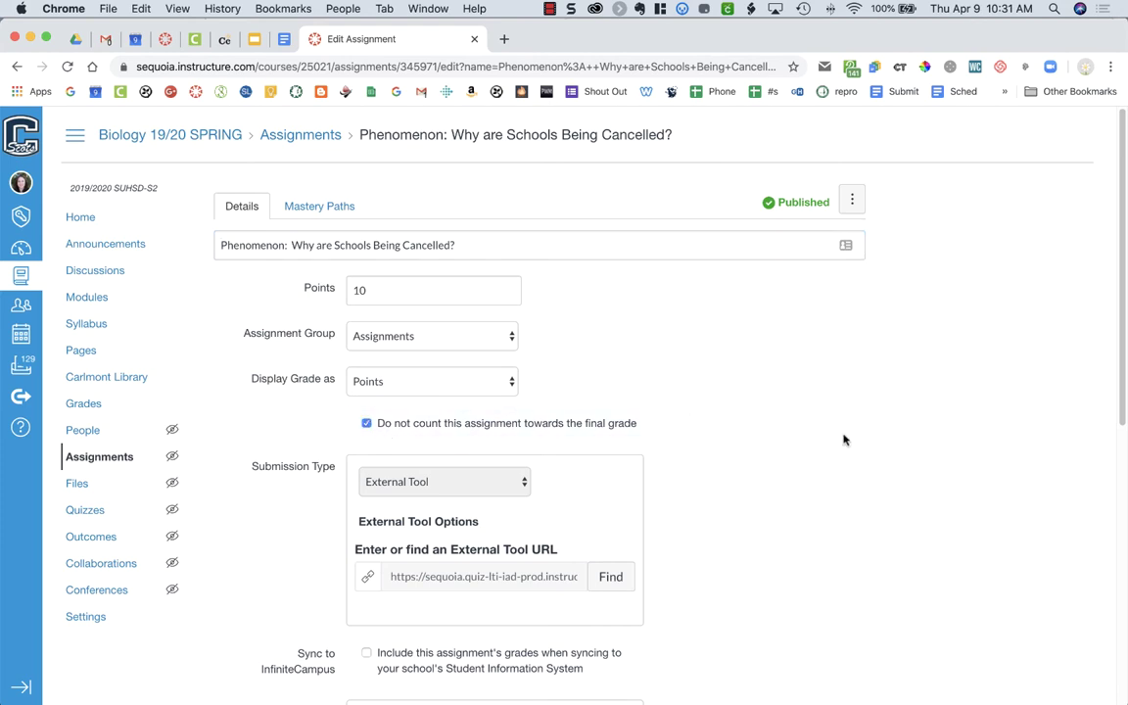
scroll(844, 440, "down", 10)
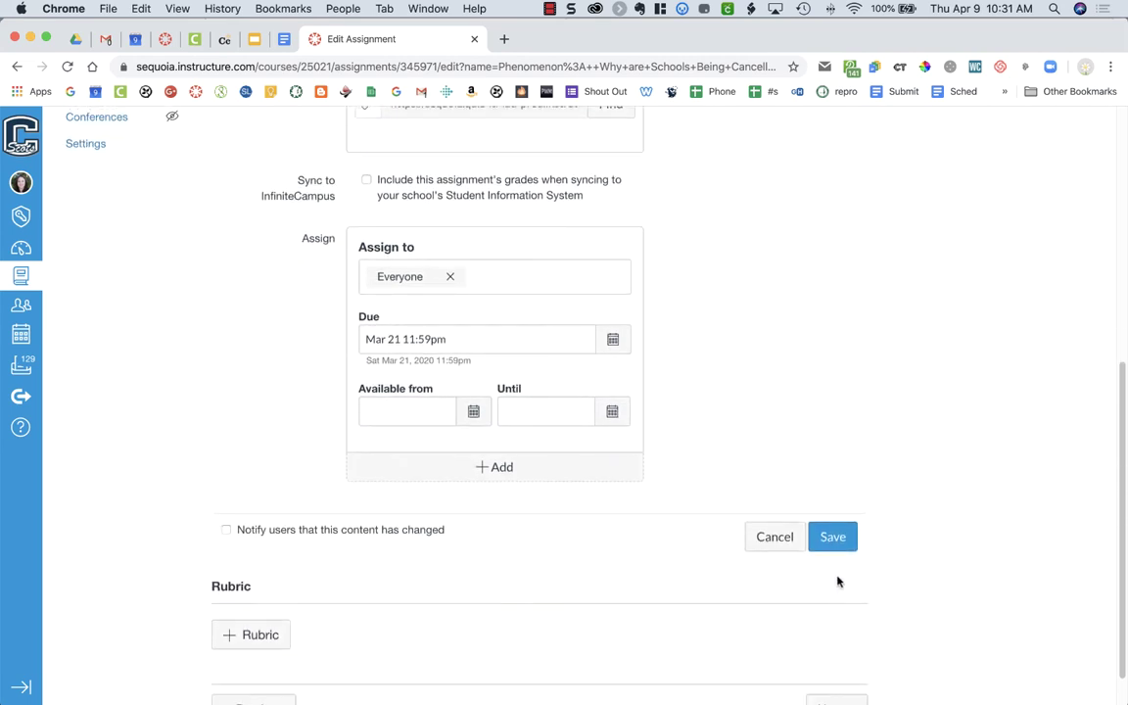
left_click(835, 537)
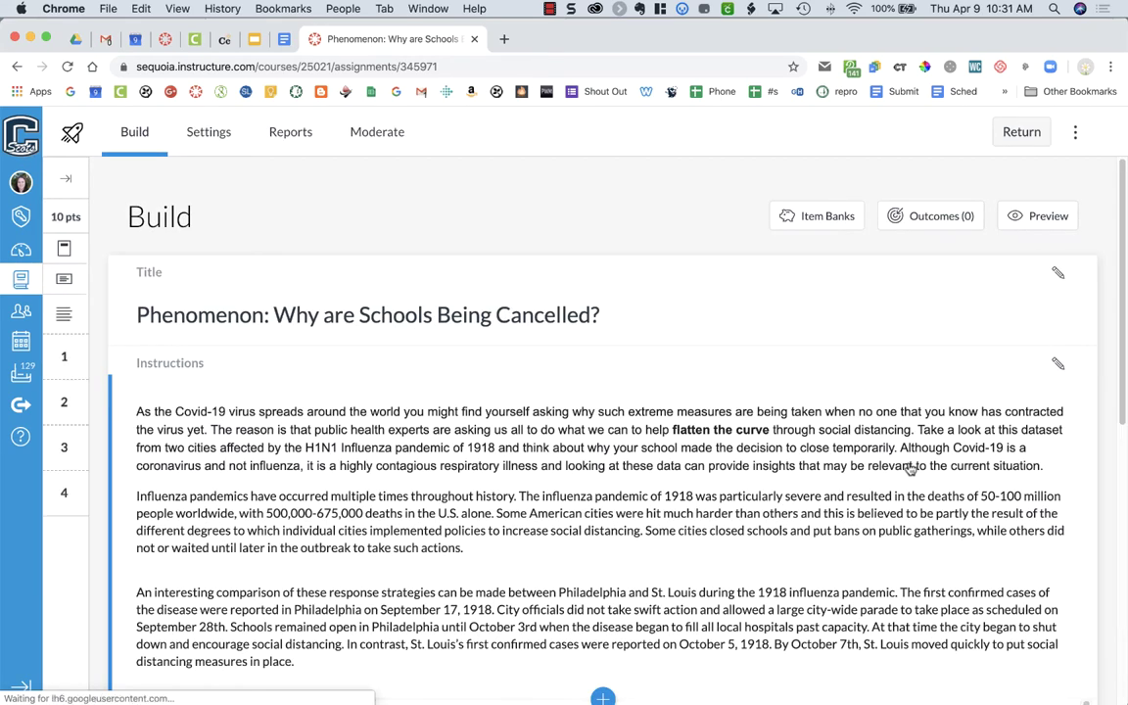
left_click(1022, 134)
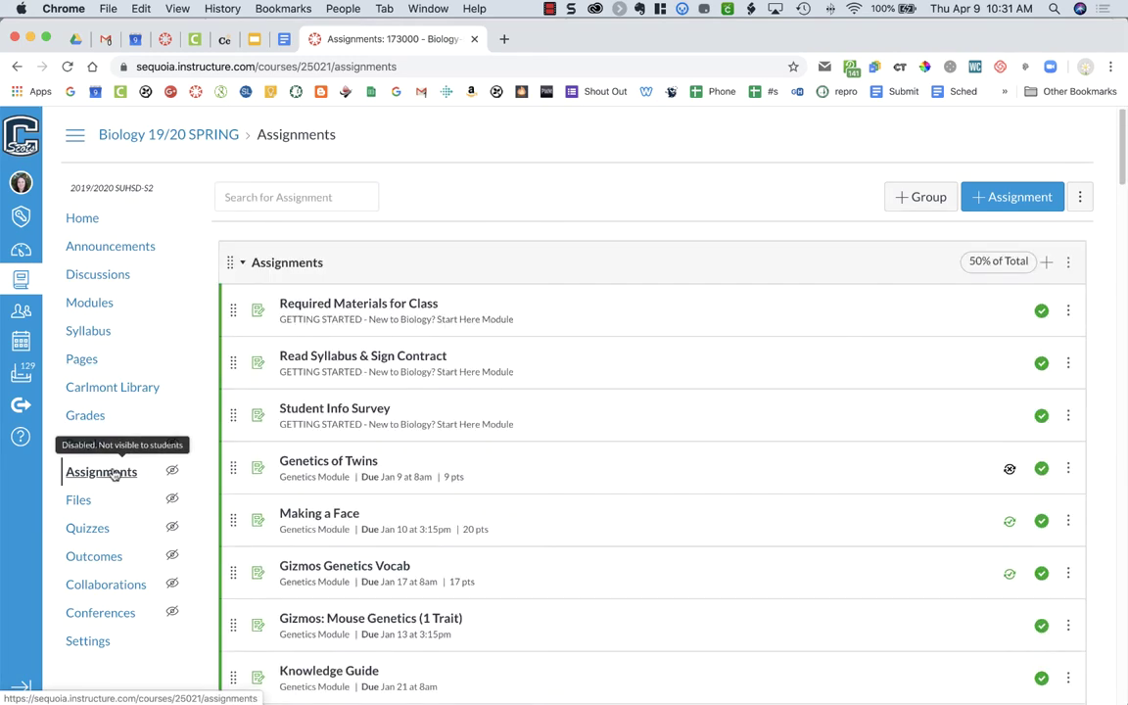
- Exclude the assignment "Gizmos: Disease Spread" in the modules from the final grade and save it
left_click(102, 307)
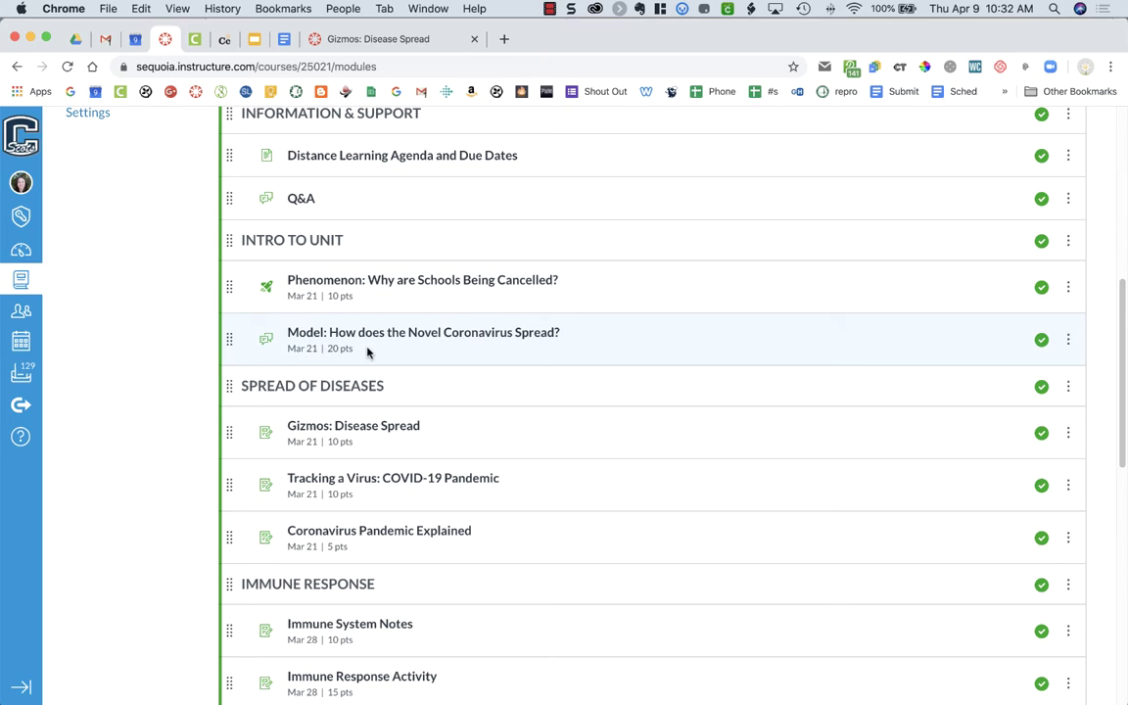
left_click(374, 432)
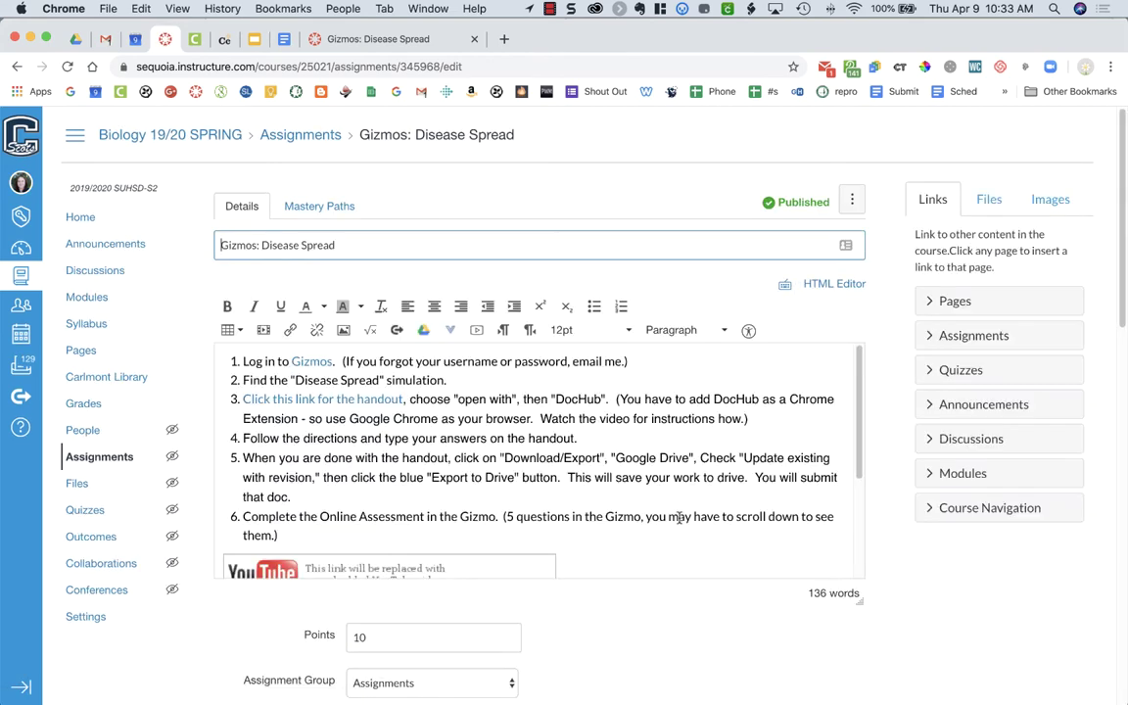
scroll(679, 517, "down", 10)
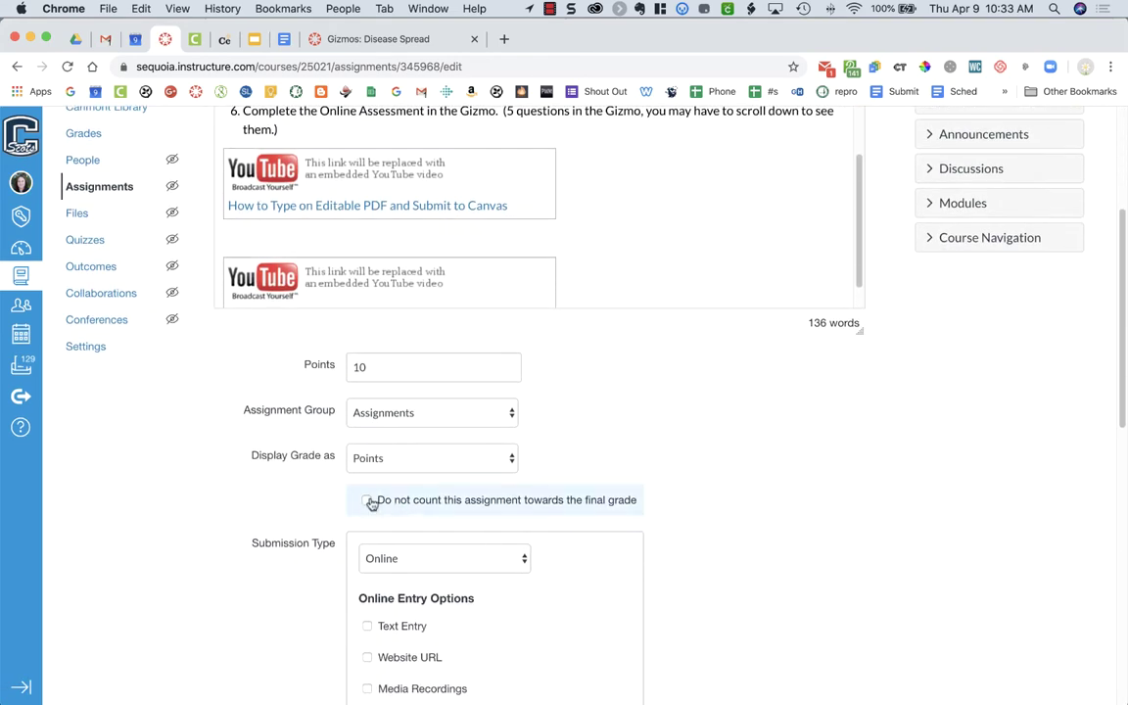
scroll(839, 542, "down", 15)
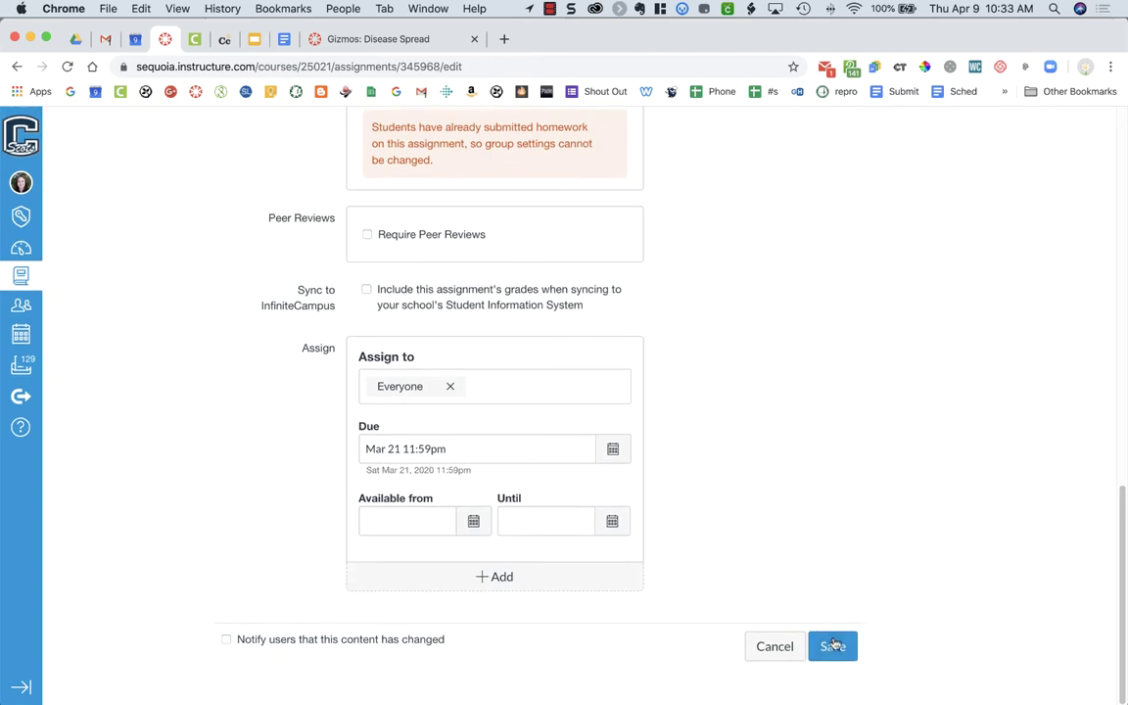
left_click(833, 647)
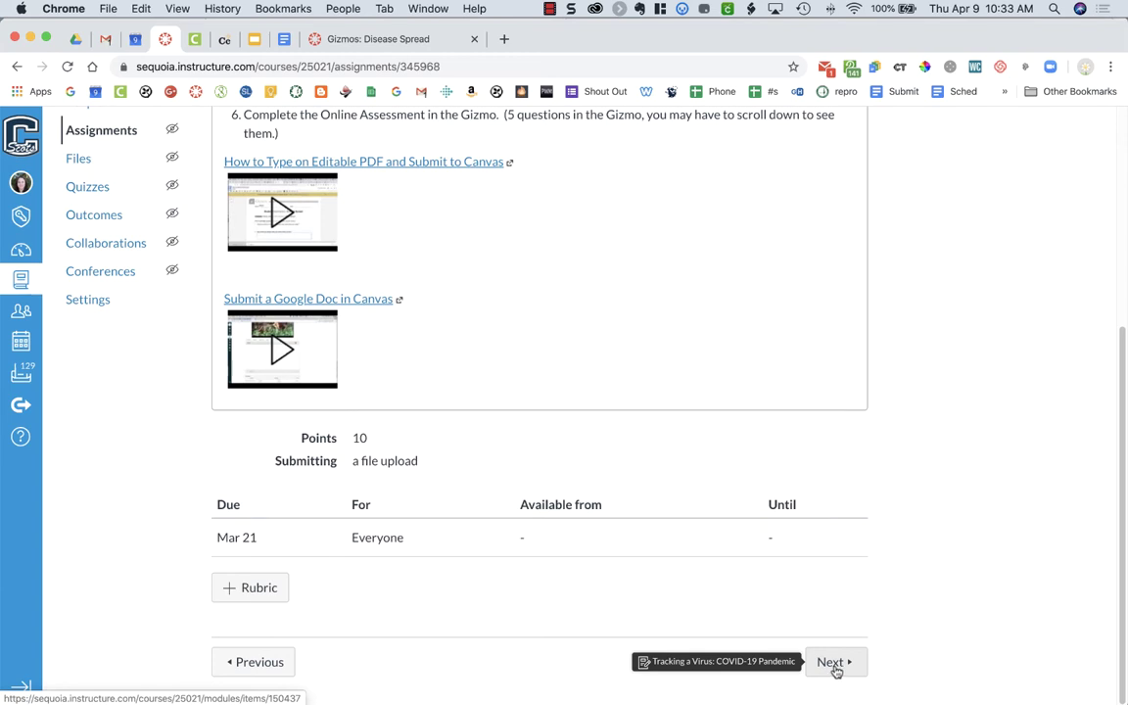
- Go on to the module's assignment "Tracking a Virus: COVID-19 Pandemic", exclude it from the final grade, and save it
left_click(836, 670)
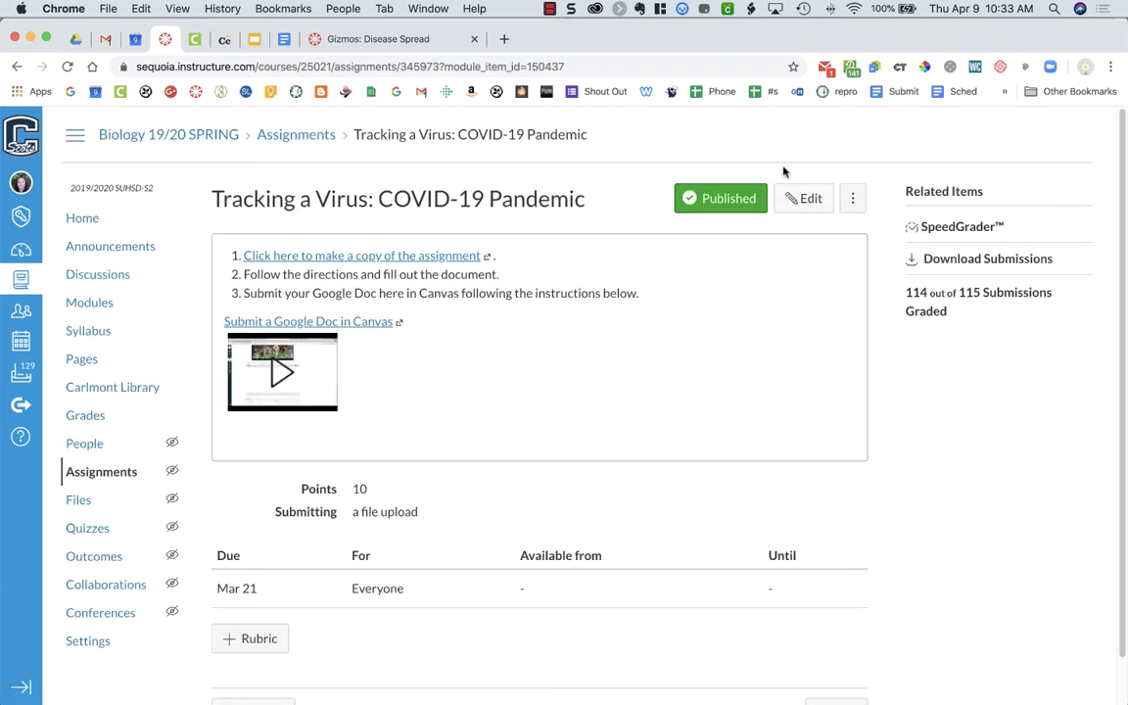
left_click(797, 197)
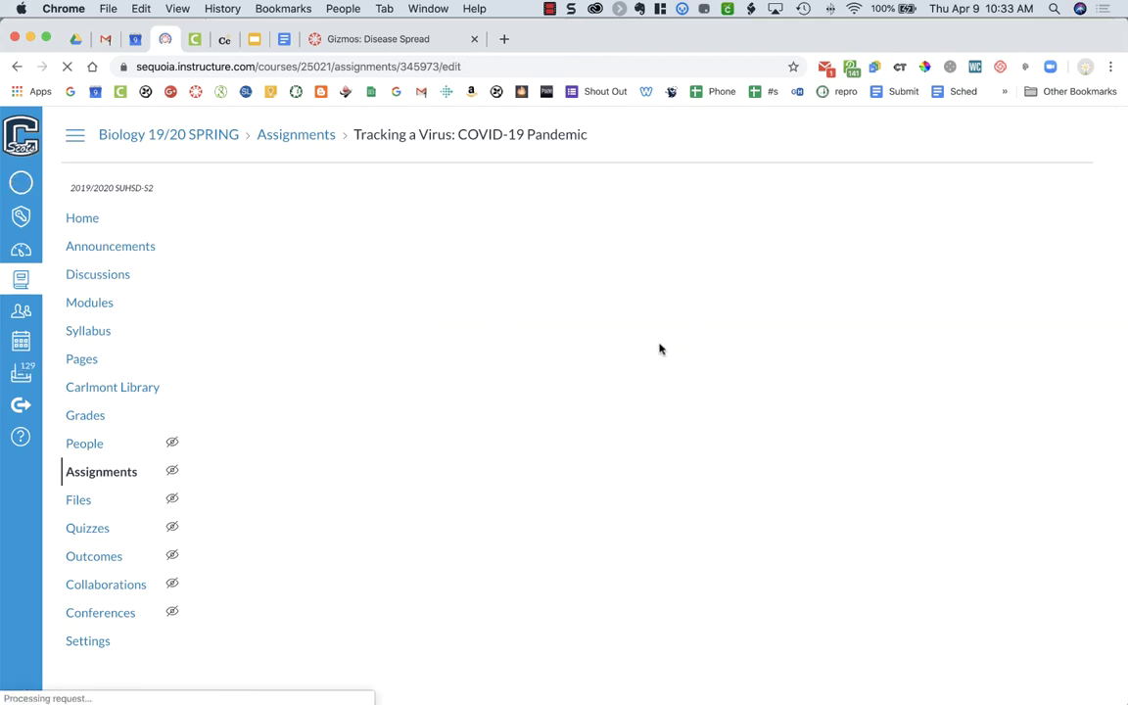
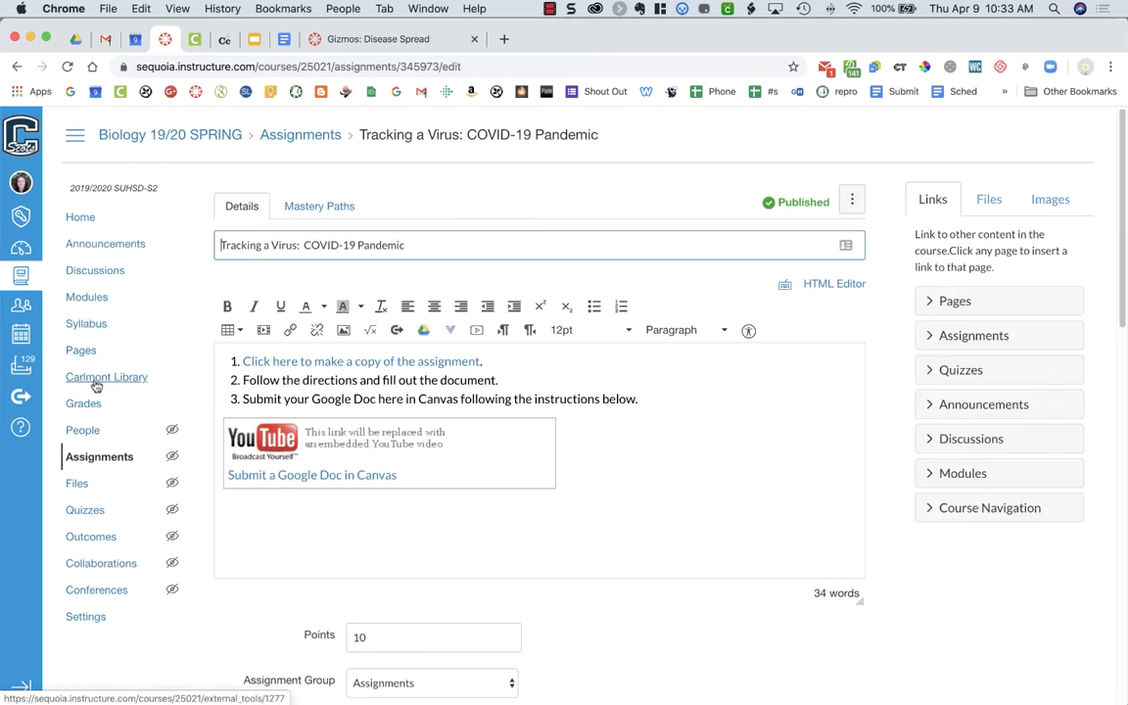
scroll(269, 516, "down", 5)
scroll(294, 480, "down", 3)
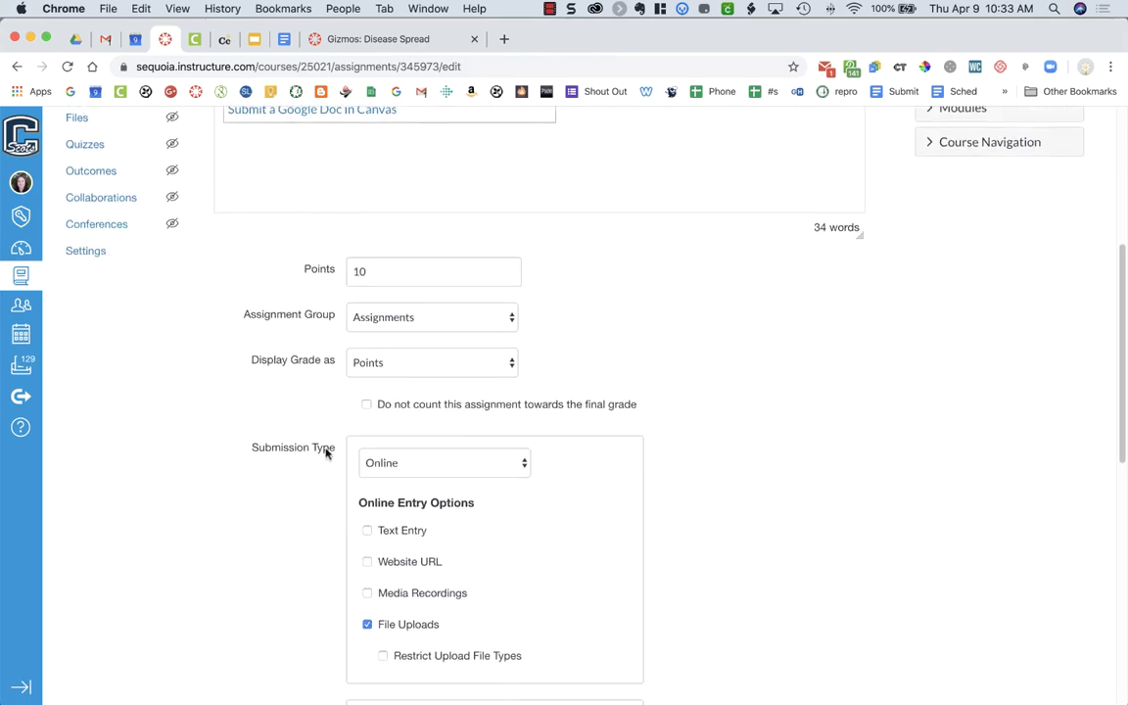
left_click(366, 403)
scroll(823, 450, "down", 10)
left_click(834, 644)
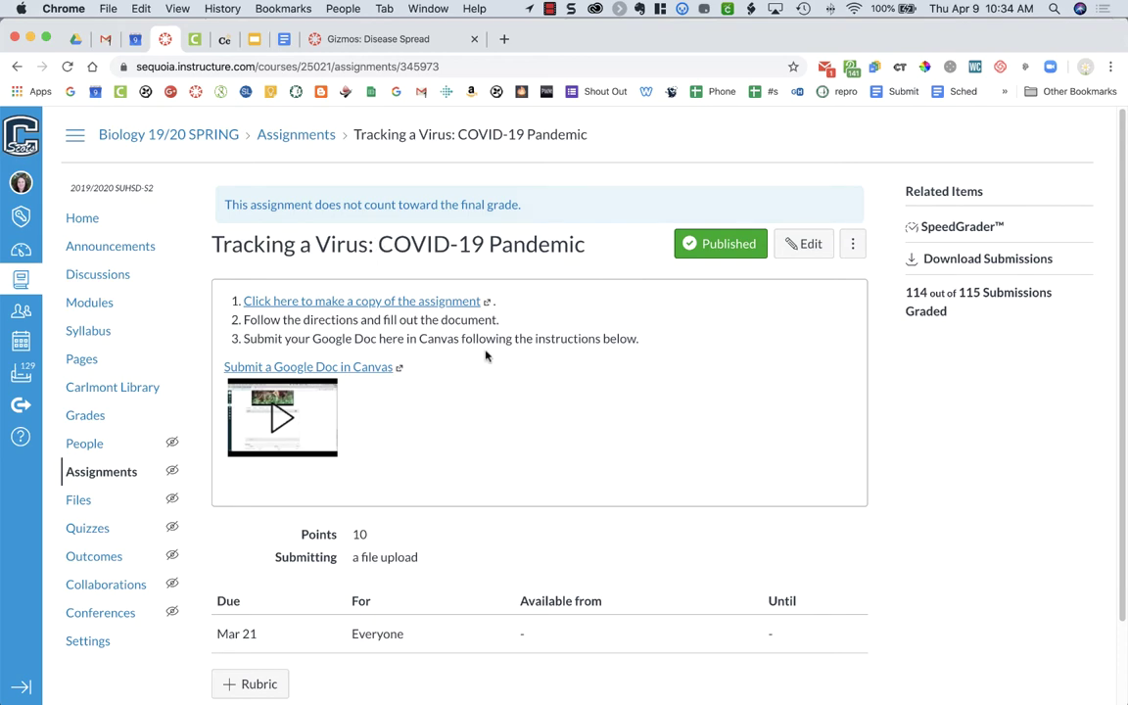
left_click(549, 9)
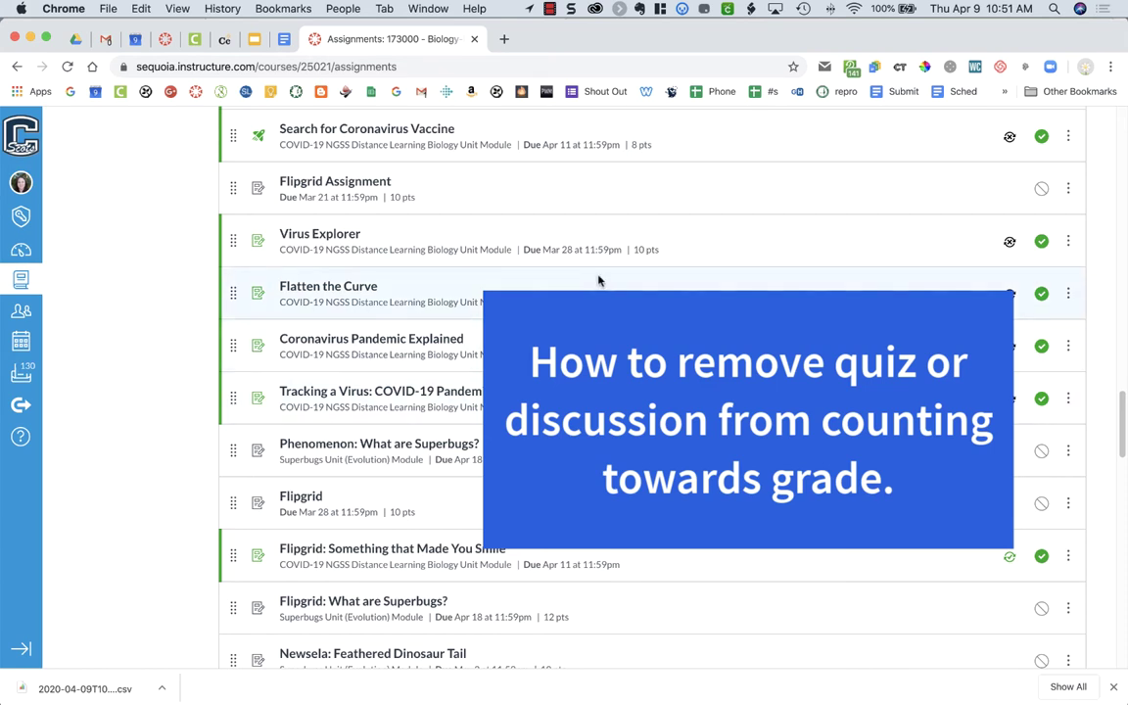
- Open the full editing options of the quiz "Search for Coronavirus Vaccine", exclude it from the final grade, and save it
left_click(1069, 140)
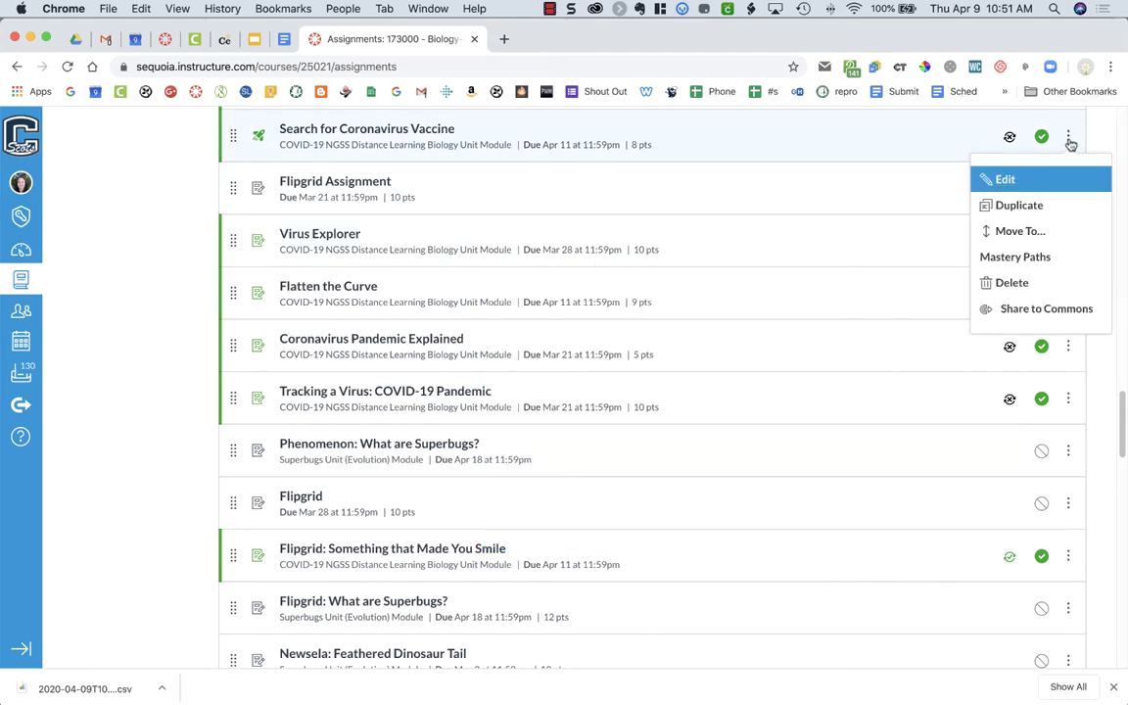
left_click(1022, 180)
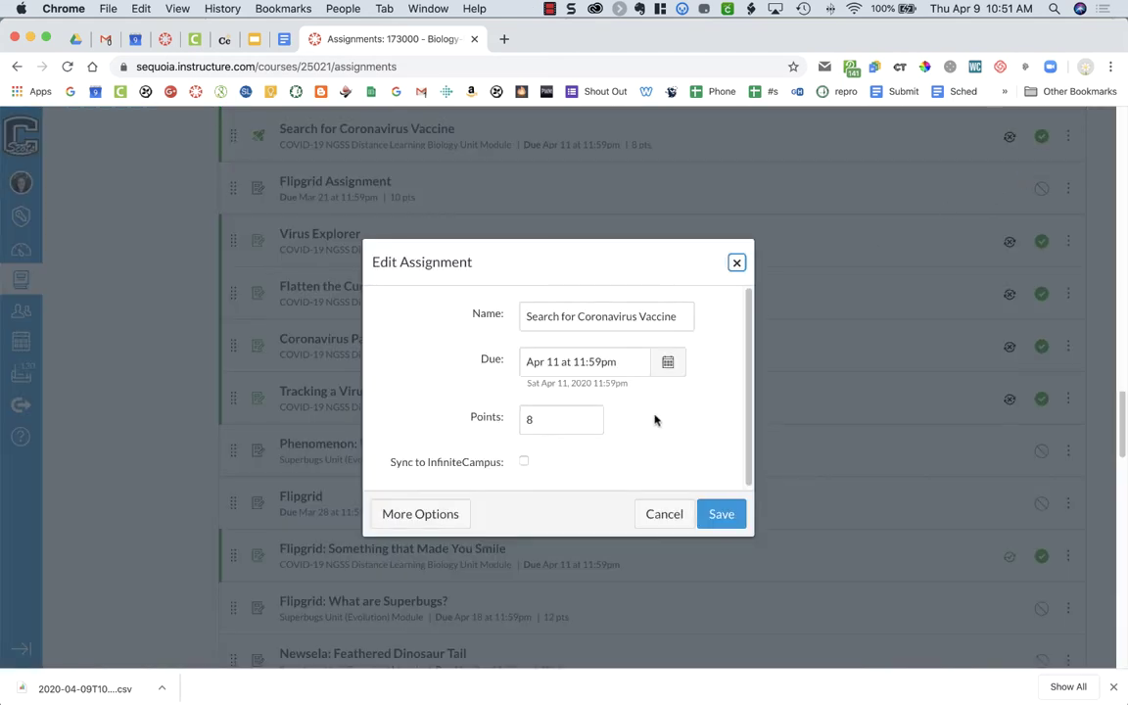
scroll(654, 418, "down", 1)
left_click(439, 516)
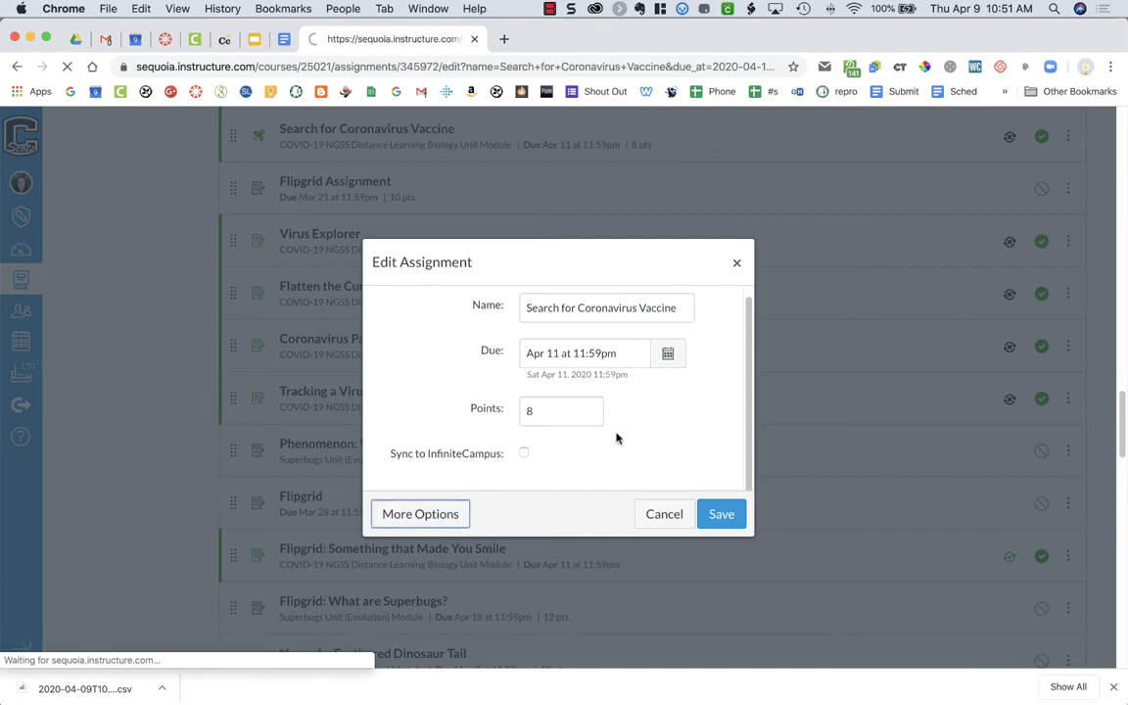
scroll(720, 437, "down", 1)
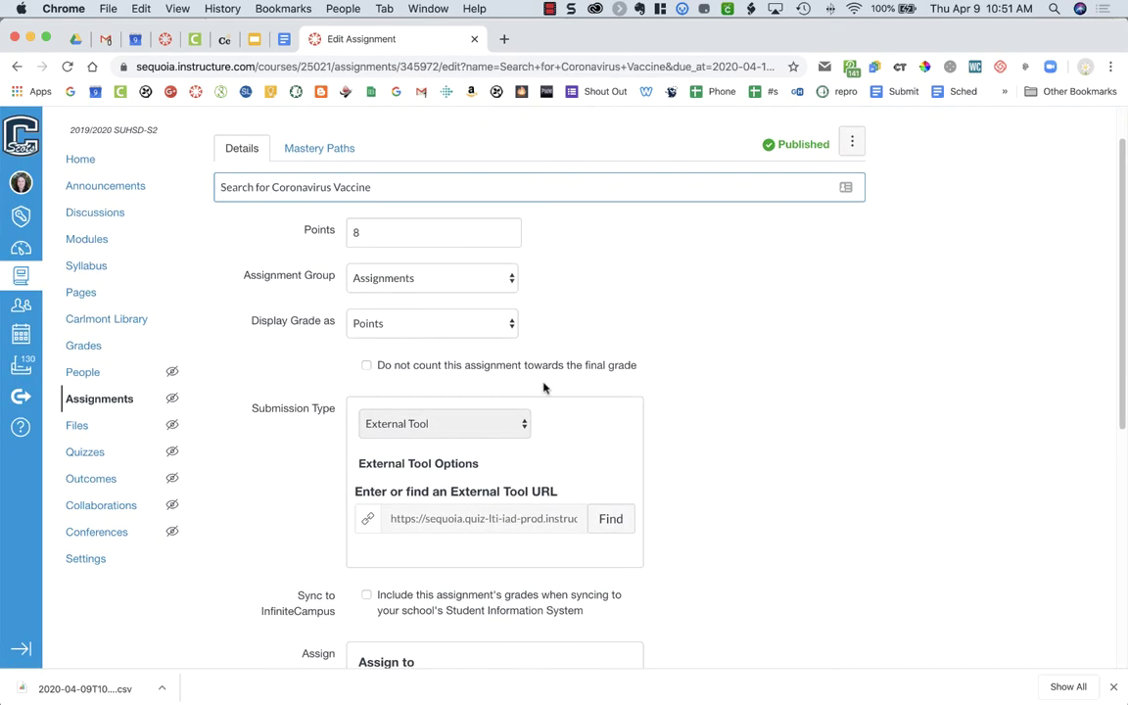
left_click(366, 365)
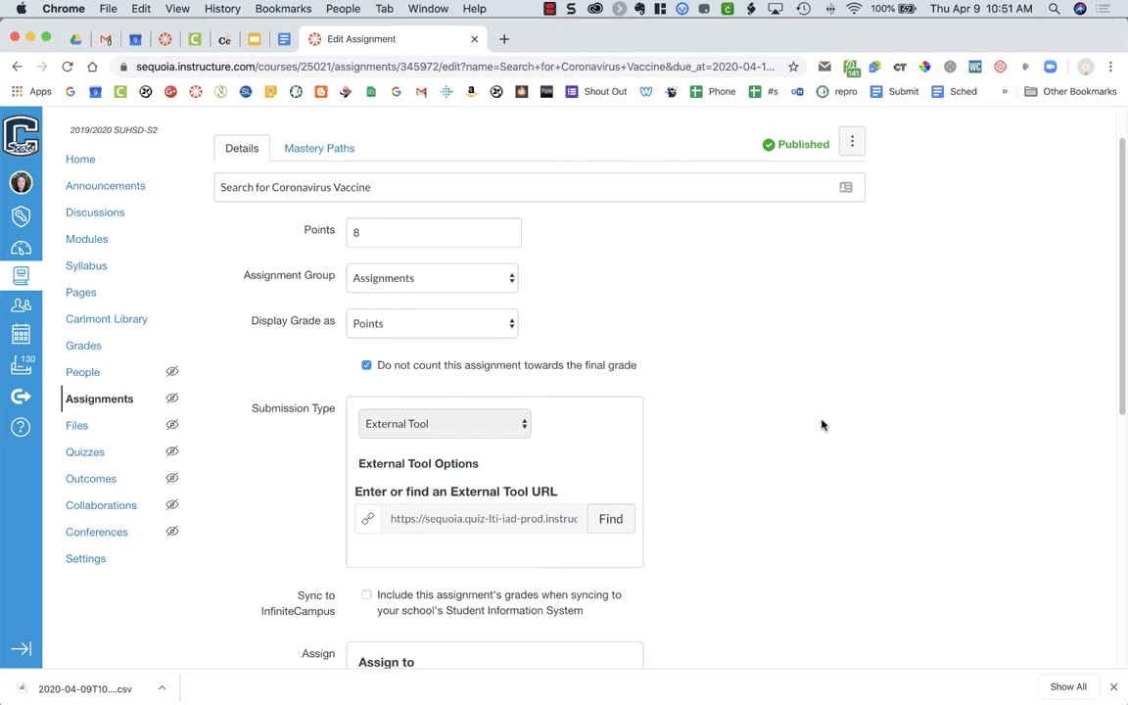
scroll(846, 424, "down", 5)
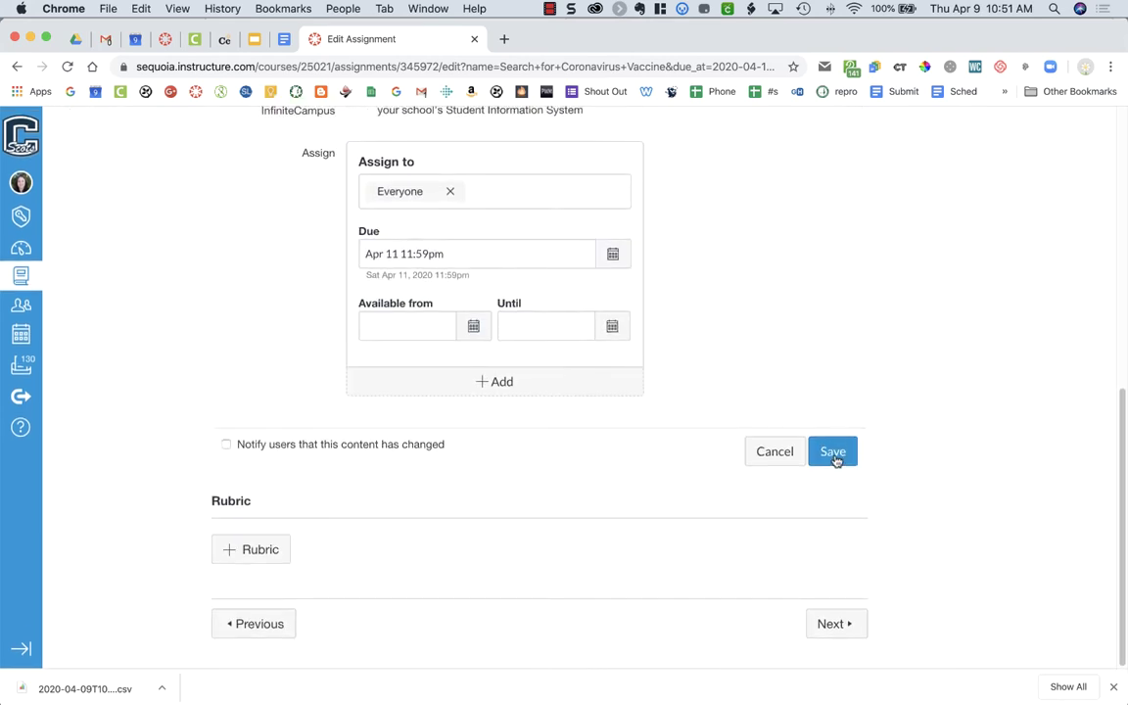
left_click(835, 457)
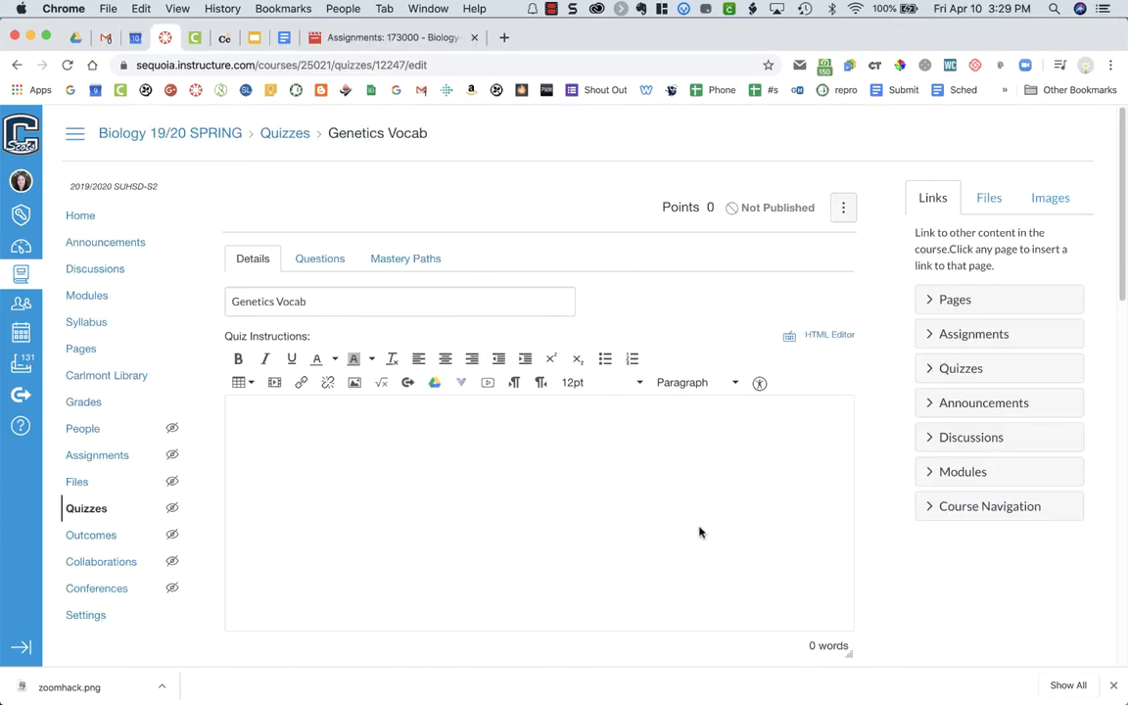
- Set the quiz type of "Genetics Vocab" to Practice Quiz and look through its remaining options
scroll(689, 534, "down", 5)
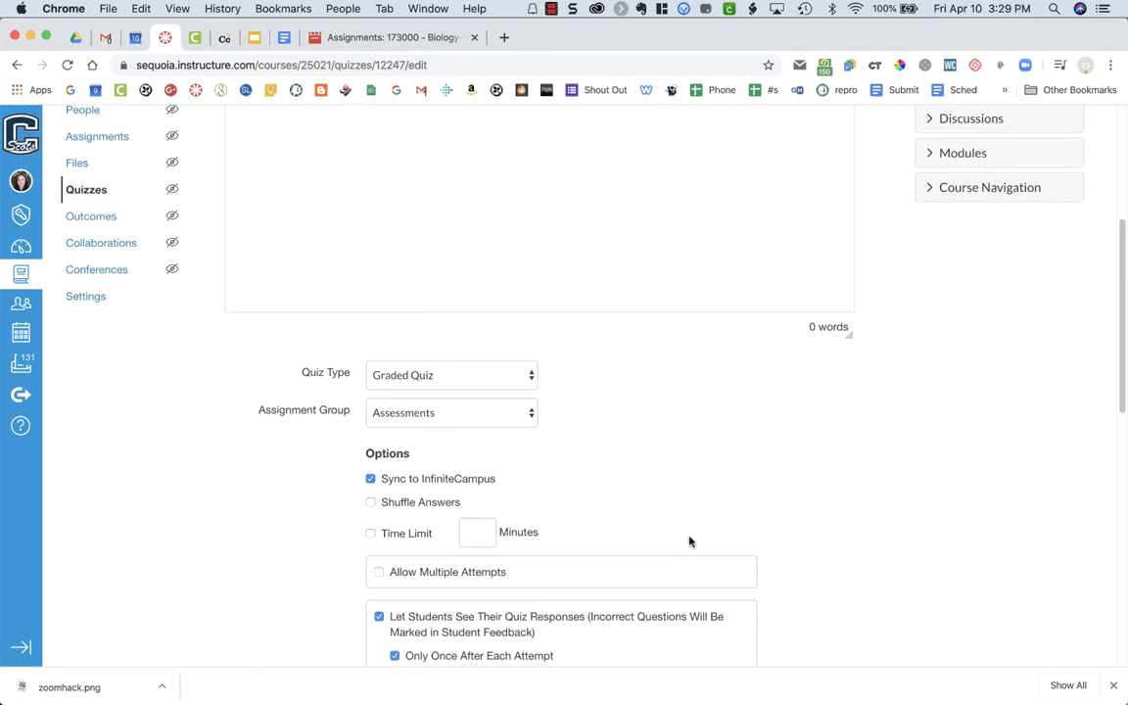
scroll(690, 539, "down", 3)
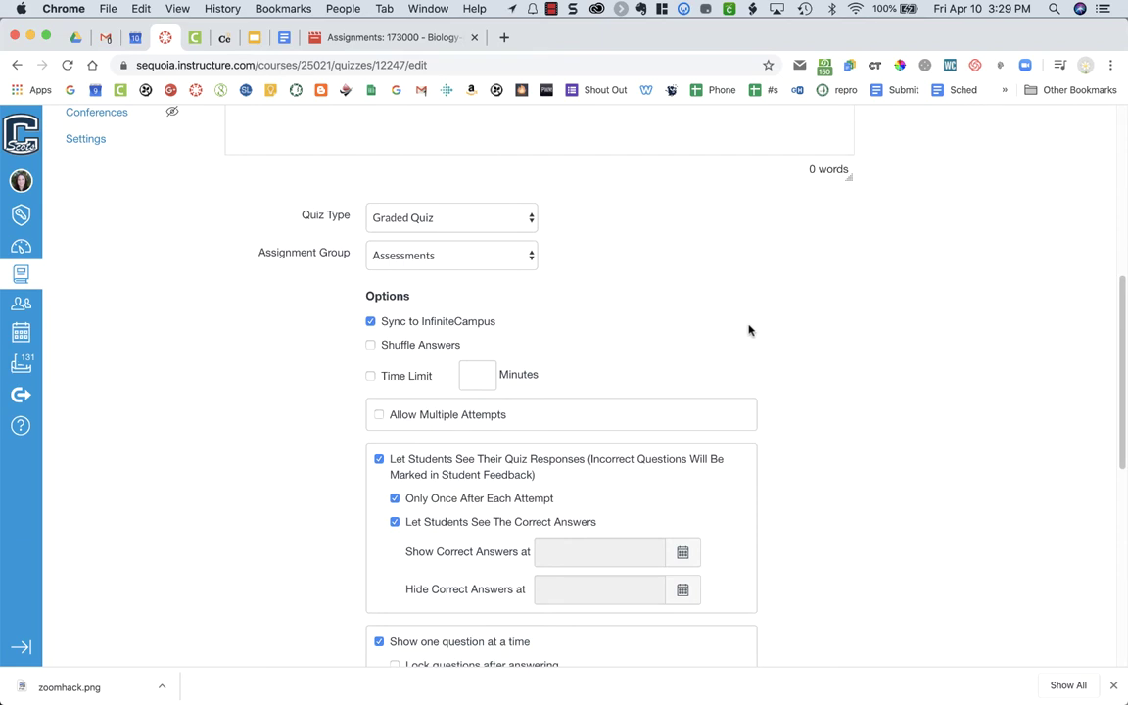
left_click(445, 218)
left_click(466, 204)
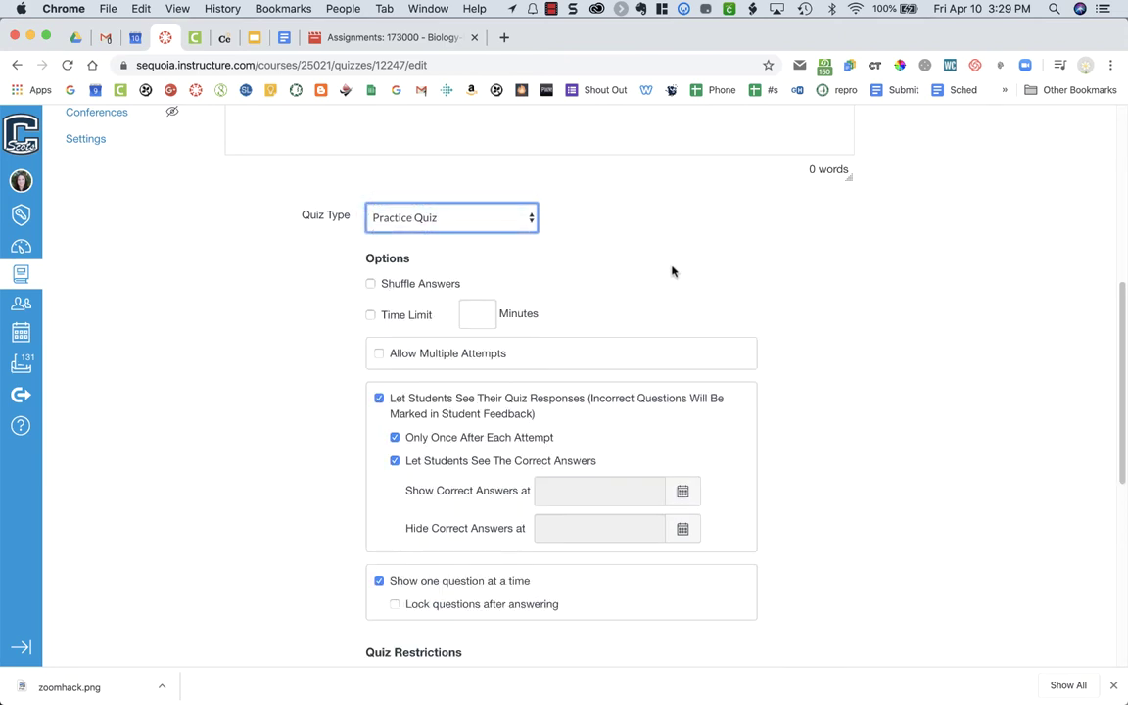
scroll(834, 388, "down", 5)
- Set the quiz type of "Genetics Vocab" back to Graded Quiz
scroll(837, 517, "up", 6)
scroll(836, 518, "up", 2)
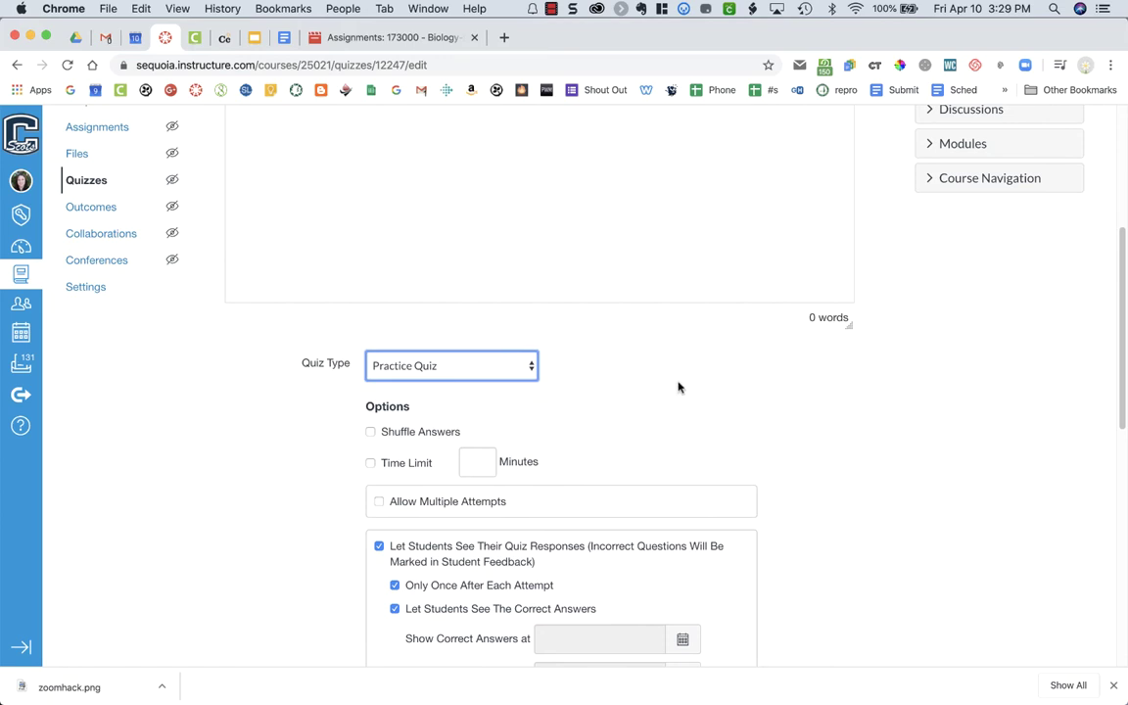
left_click(527, 368)
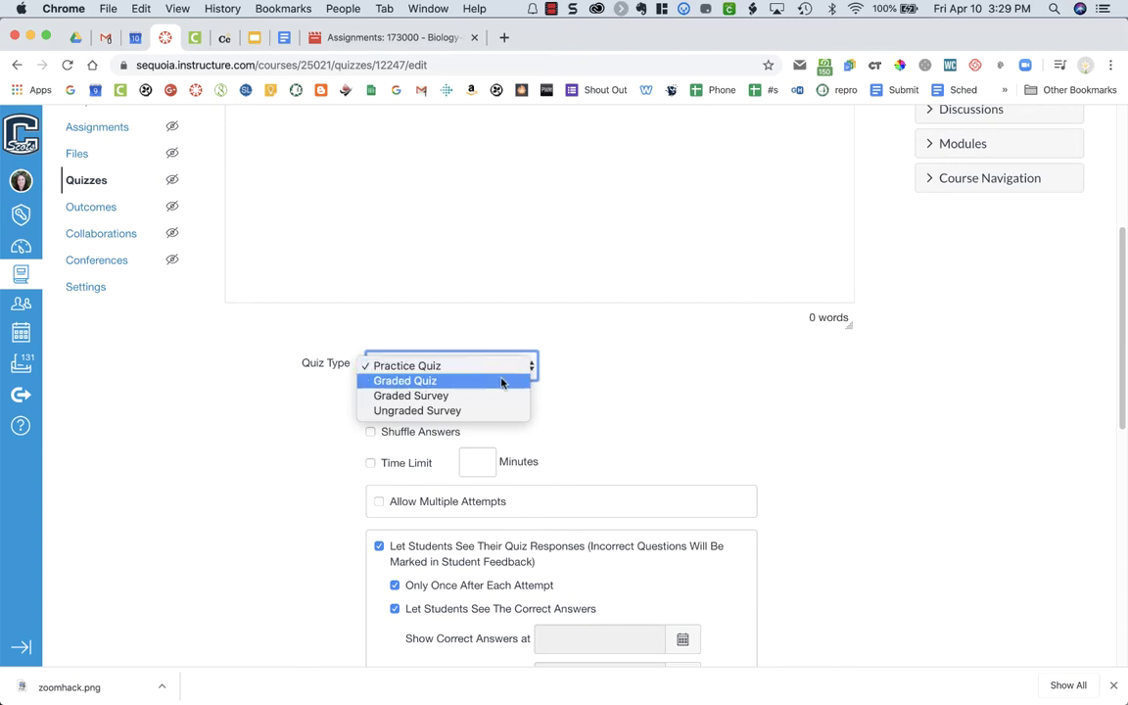
left_click(501, 382)
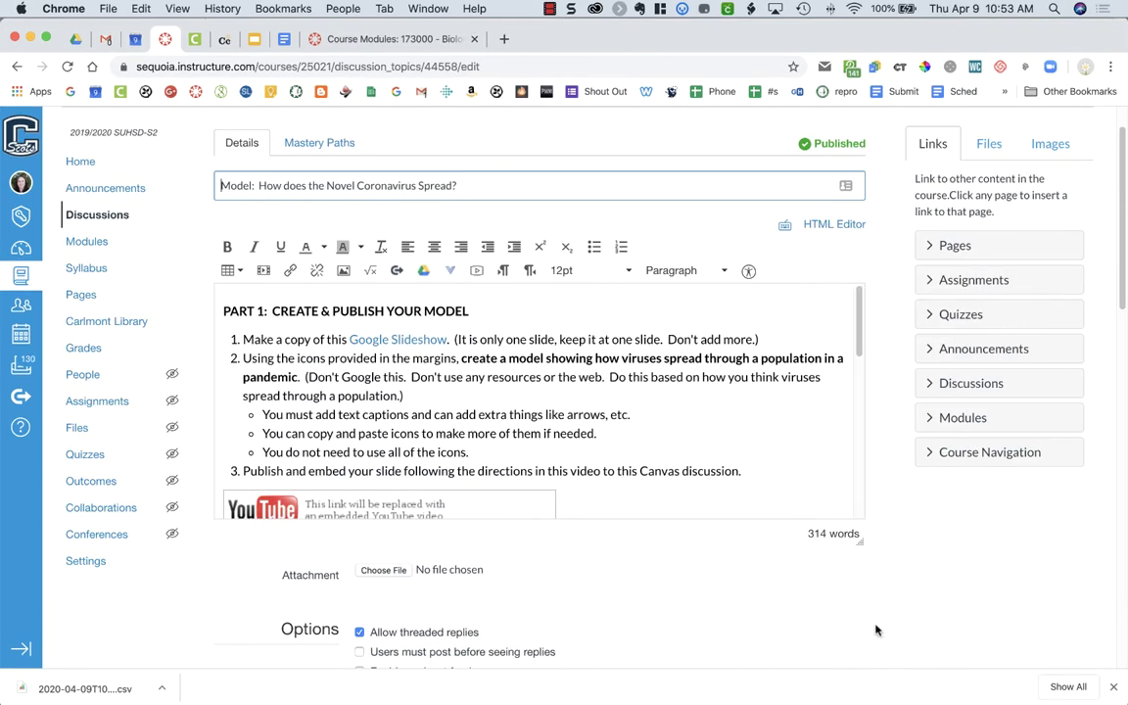
- Turn off grading for the discussion "Model: How does the Novel Coronavirus Spread?" and save it
scroll(877, 630, "down", 5)
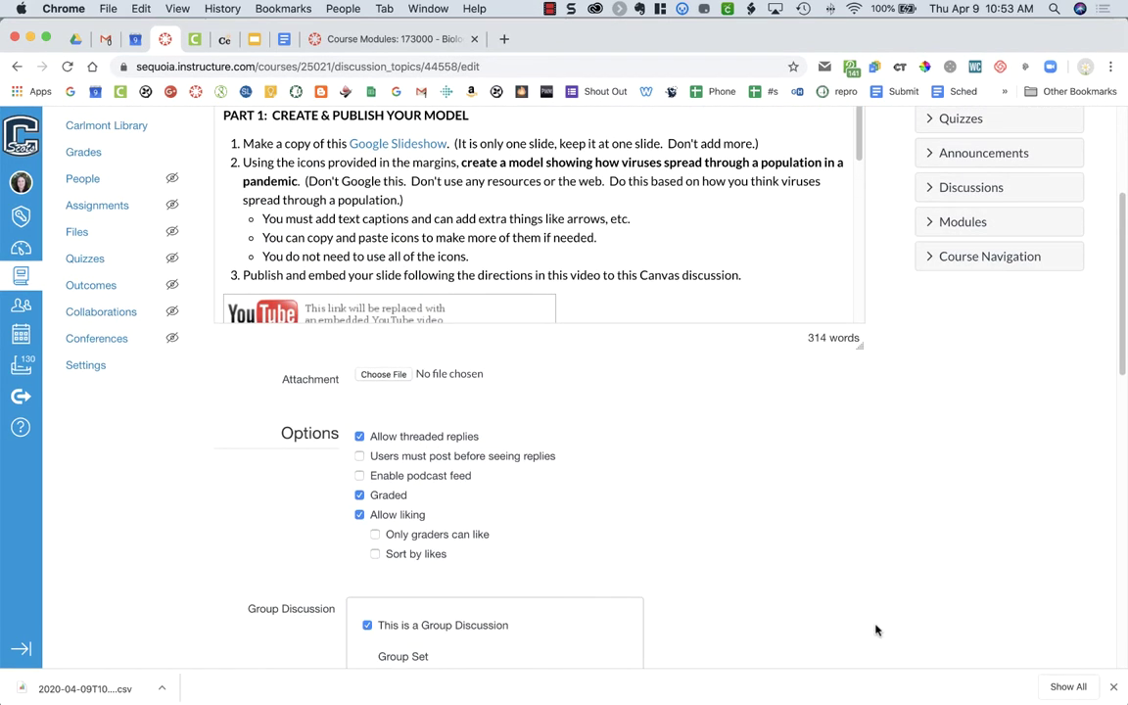
left_click(360, 498)
scroll(745, 550, "down", 8)
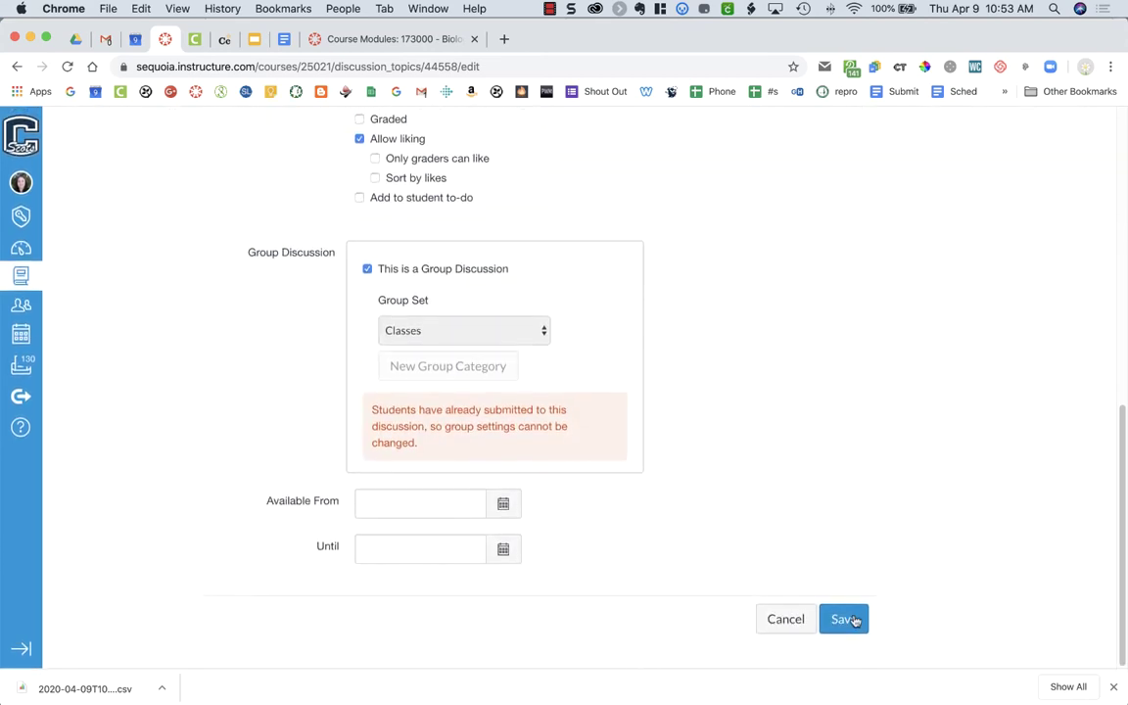
left_click(844, 619)
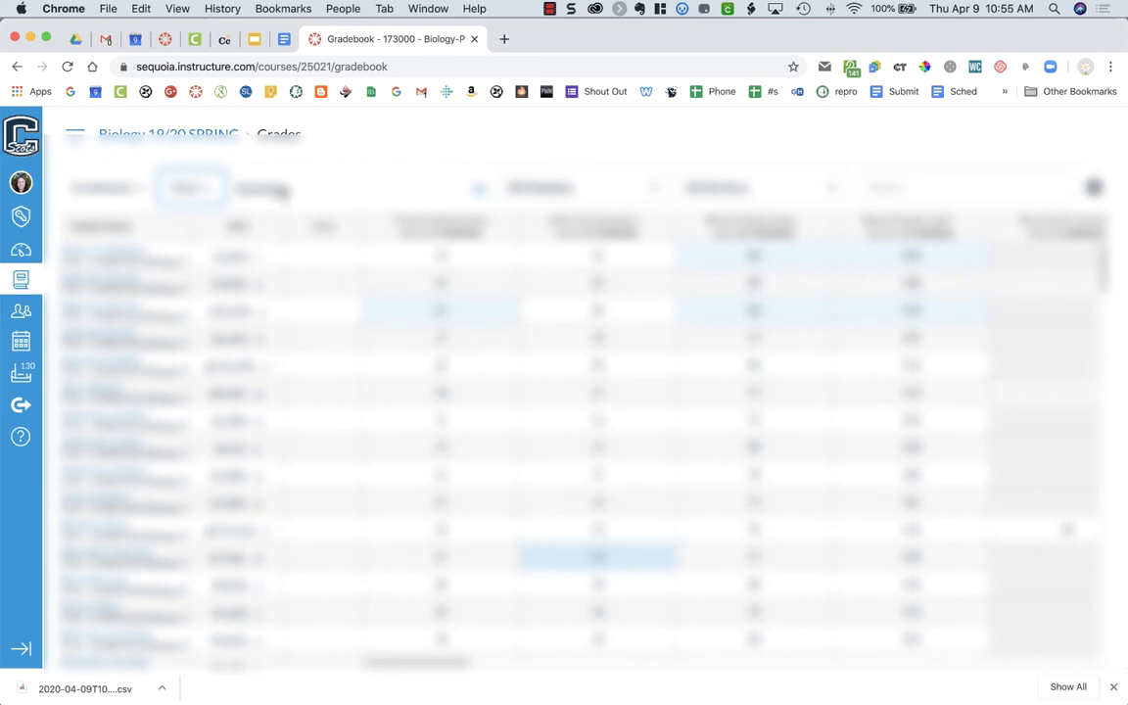
- Export the course gradebook's grades as a CSV file
left_click(282, 191)
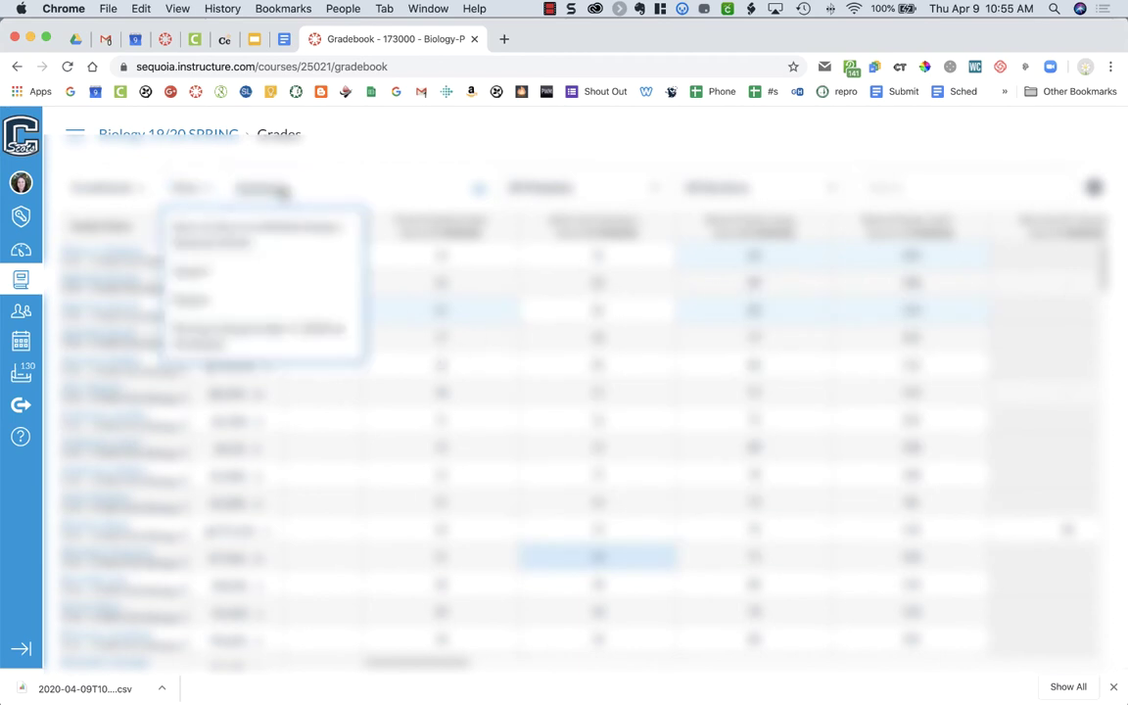
left_click(233, 306)
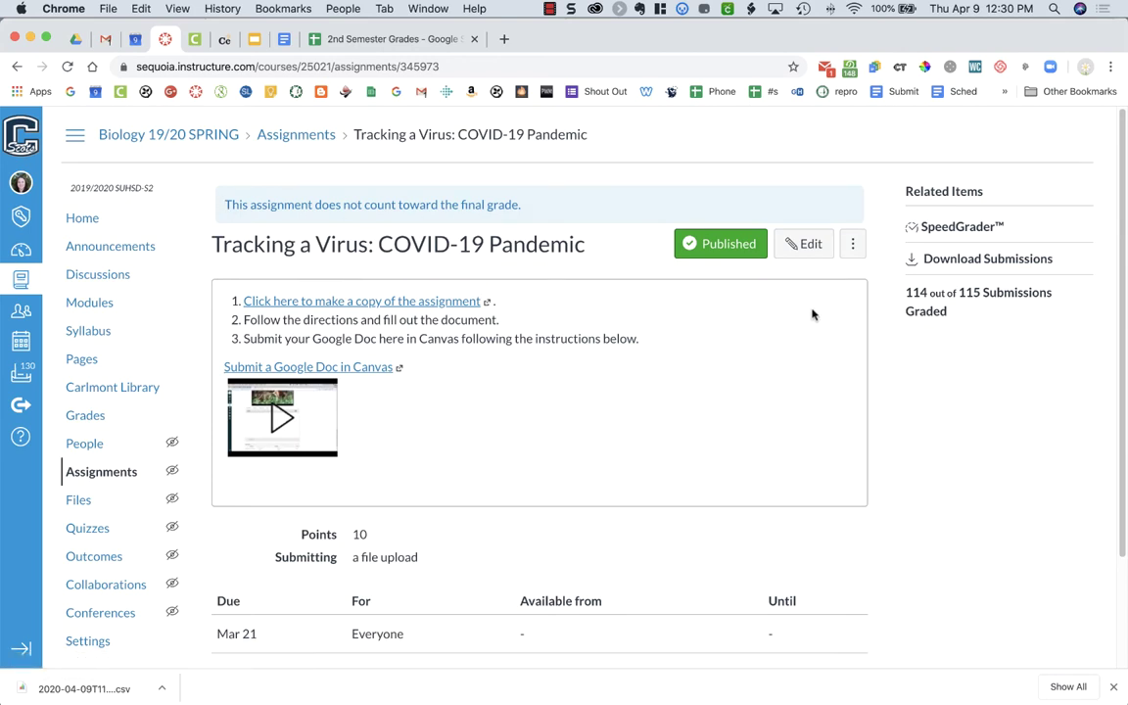
- Make the assignment "Tracking a Virus: COVID-19 Pandemic" count towards the final grade again and save it
left_click(808, 249)
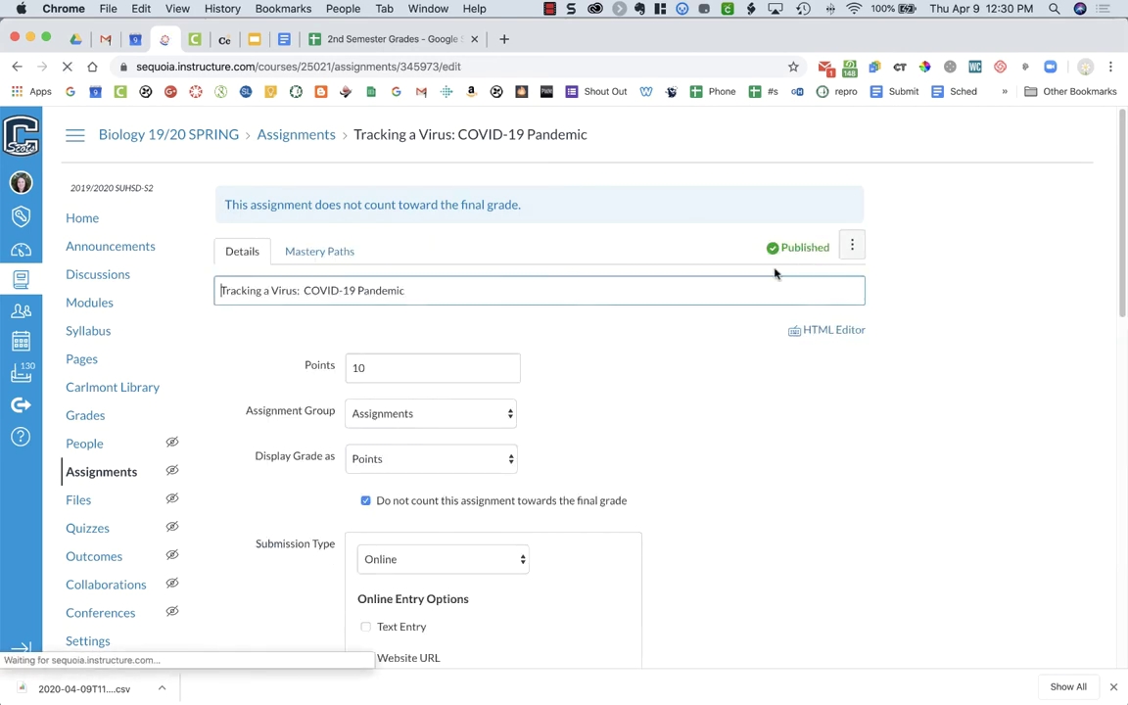
scroll(407, 548, "down", 5)
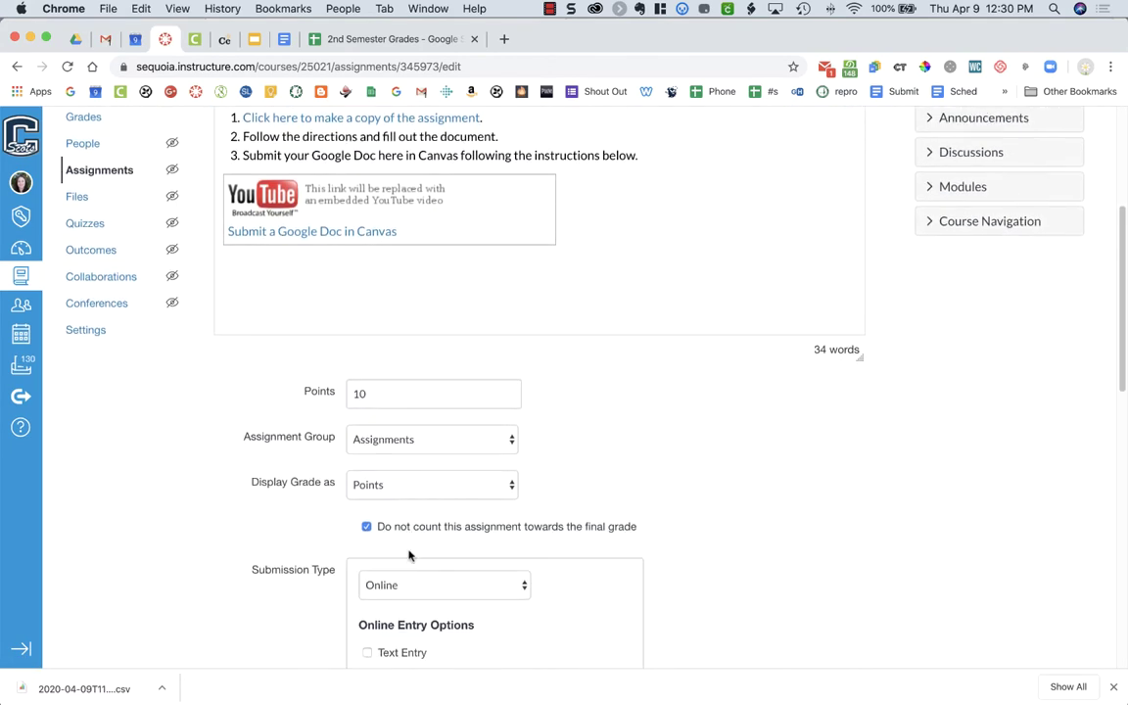
left_click(368, 515)
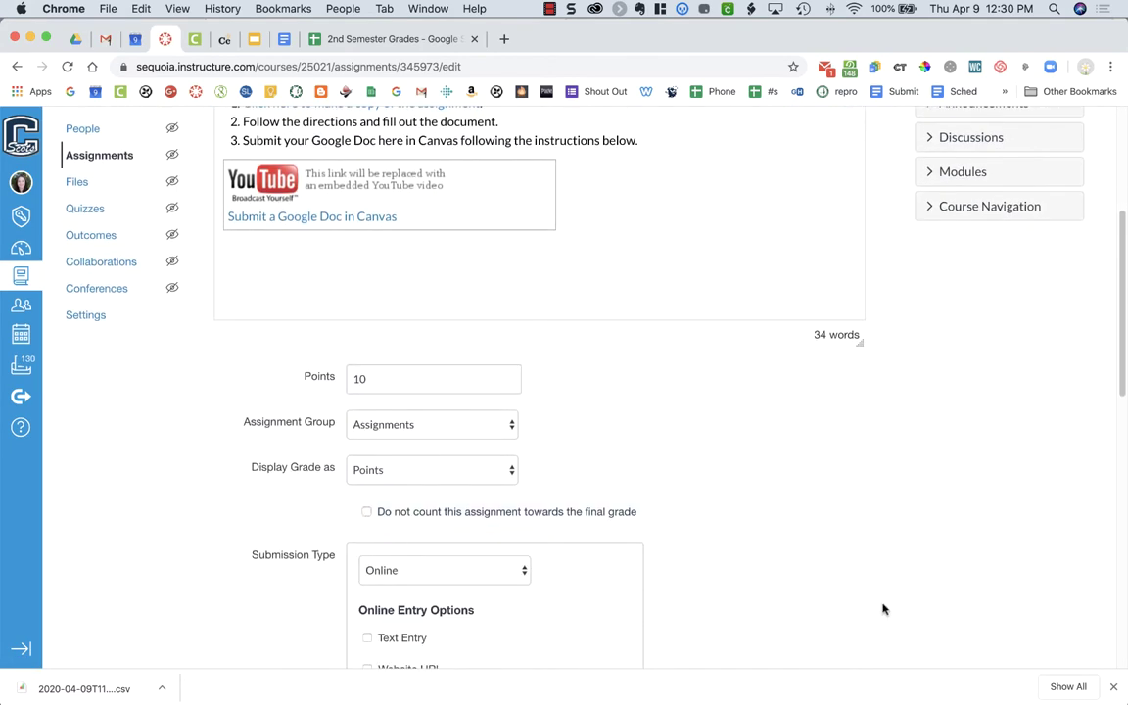
scroll(883, 609, "down", 3)
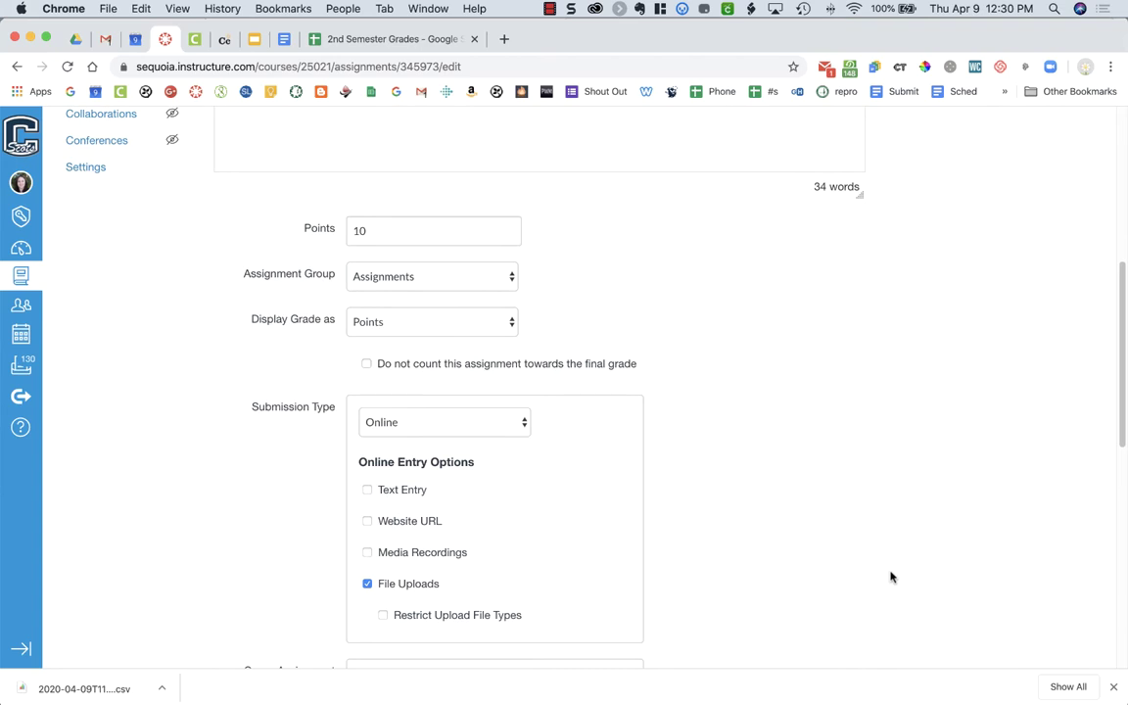
scroll(889, 577, "down", 8)
scroll(889, 577, "down", 3)
left_click(834, 606)
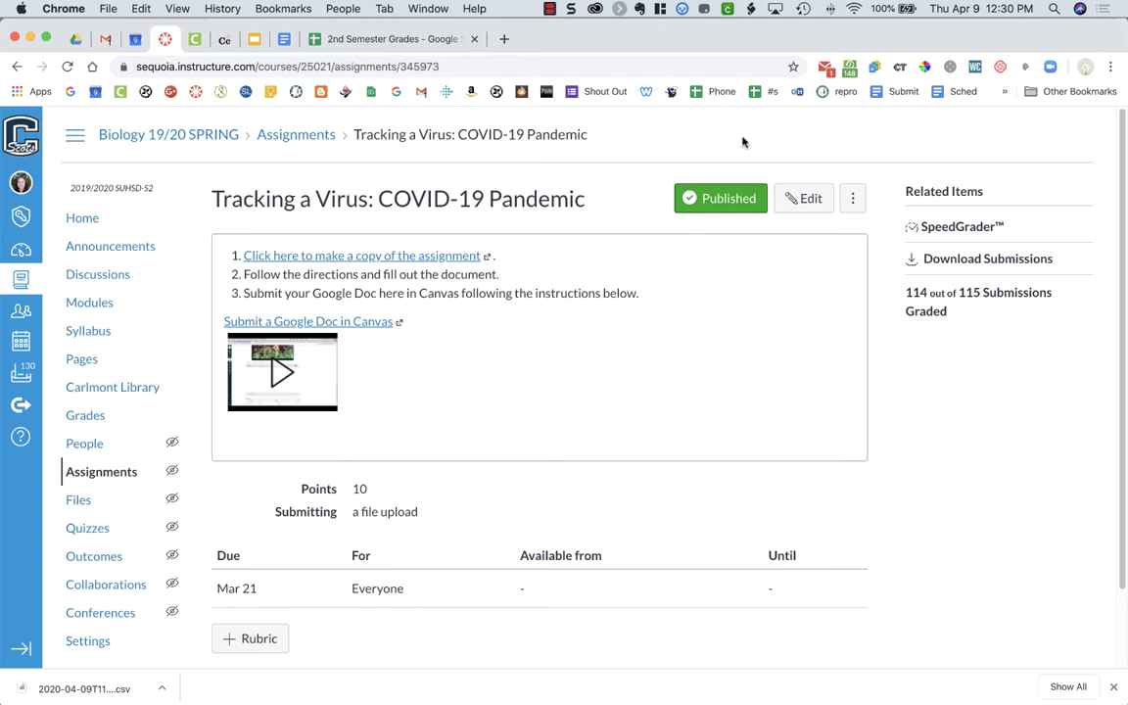
left_click(549, 8)
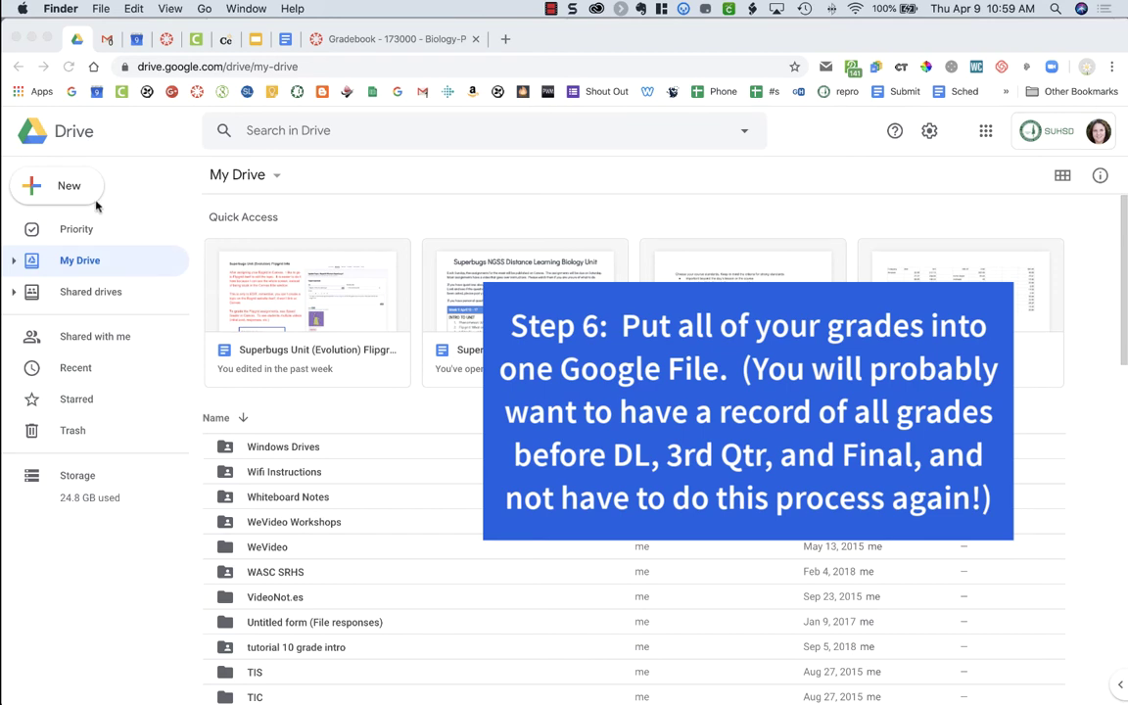
- Upload BeforeDL.csv and Current.csv from the Downloads folder to Google Drive
left_click(69, 187)
left_click(71, 189)
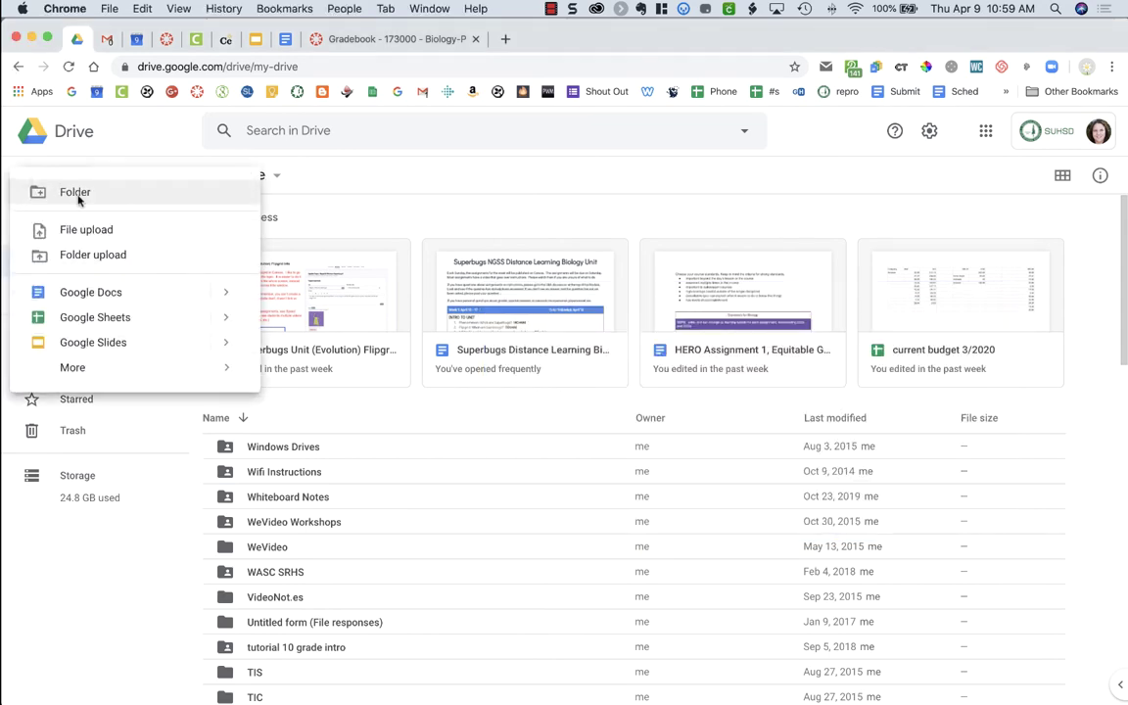
key("Escape")
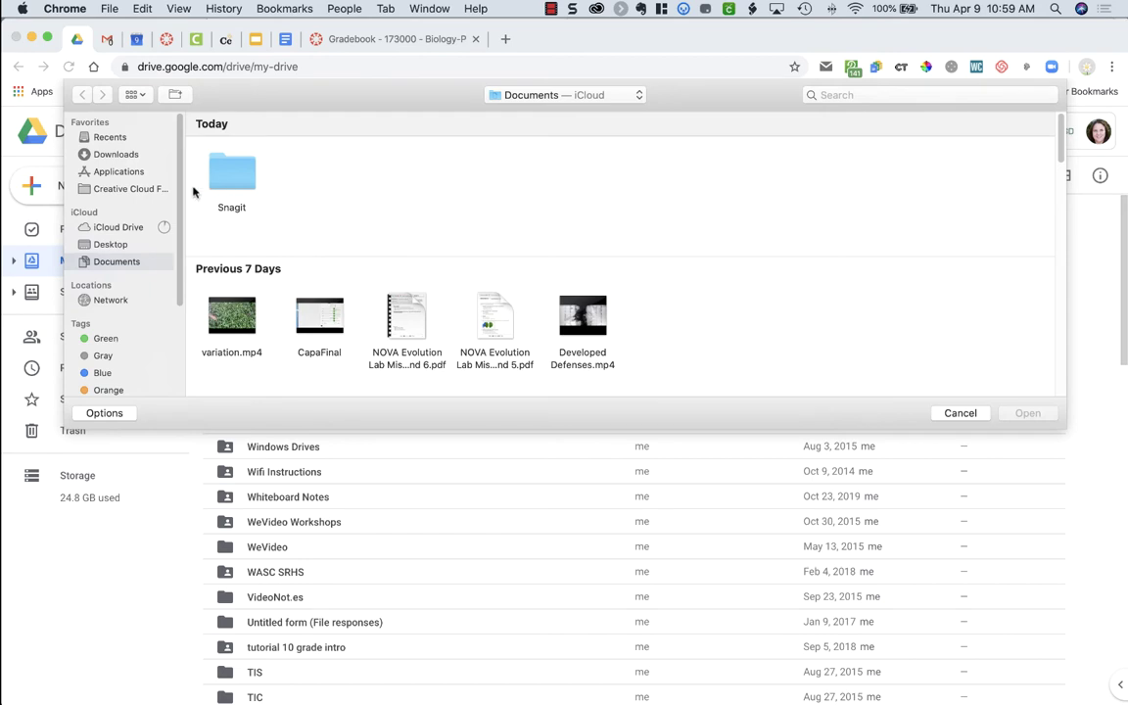
left_click(124, 157)
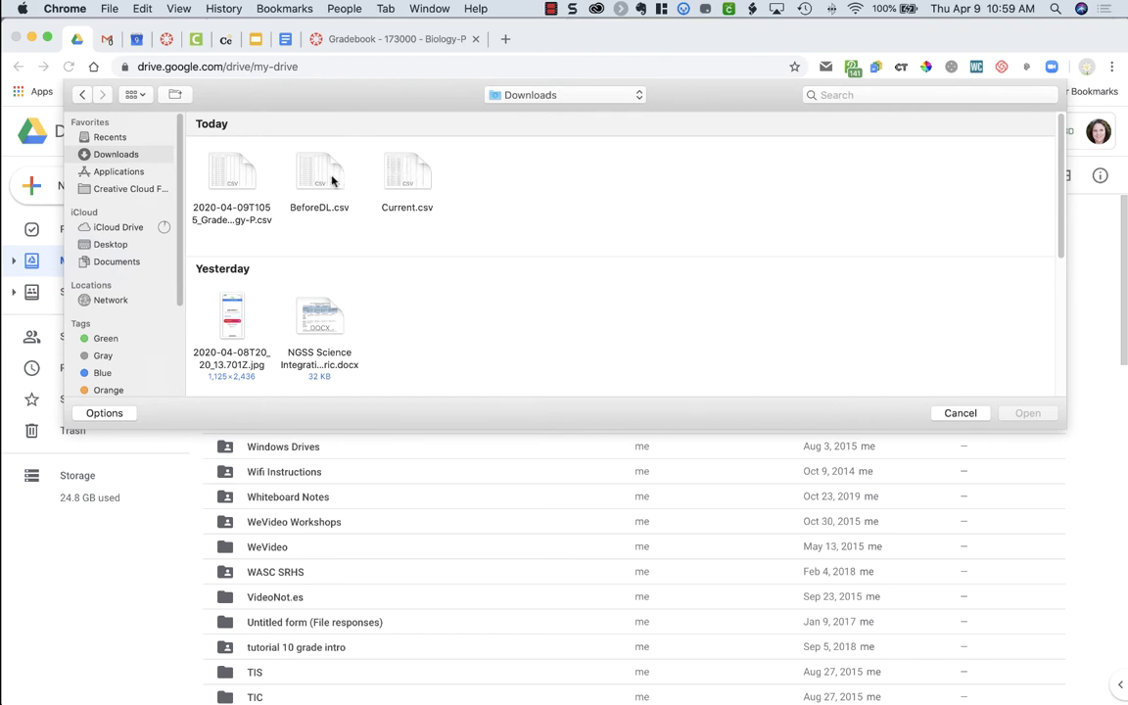
left_click(407, 171)
key("shift+Left")
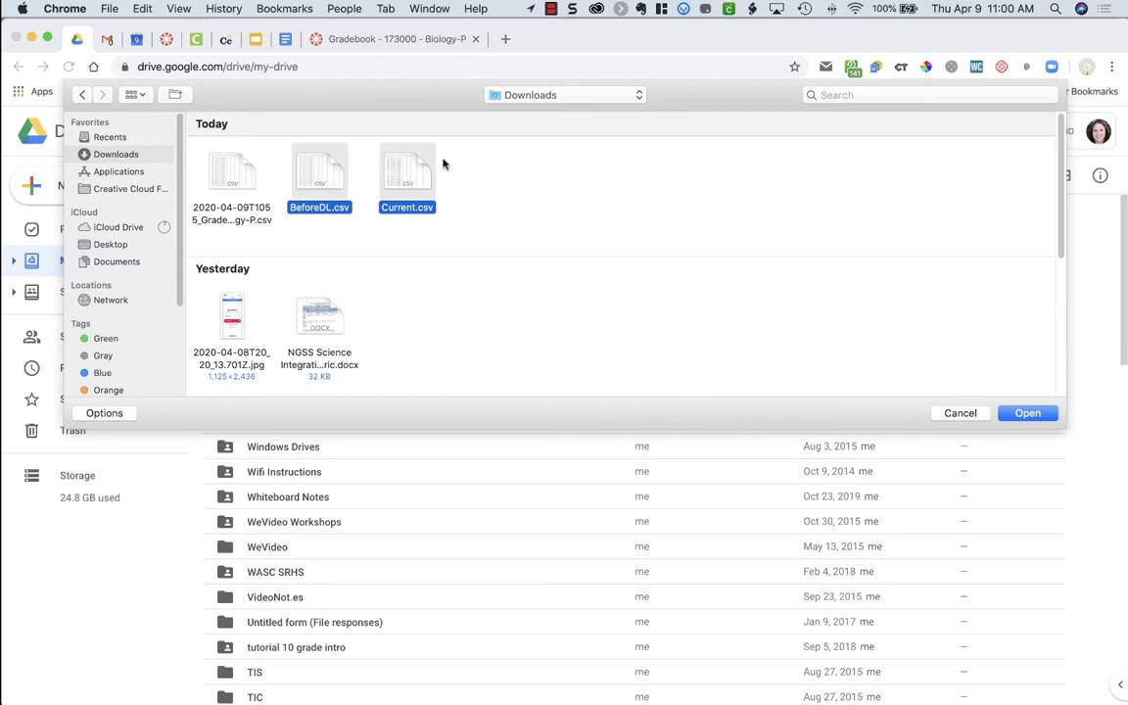
left_click(1026, 413)
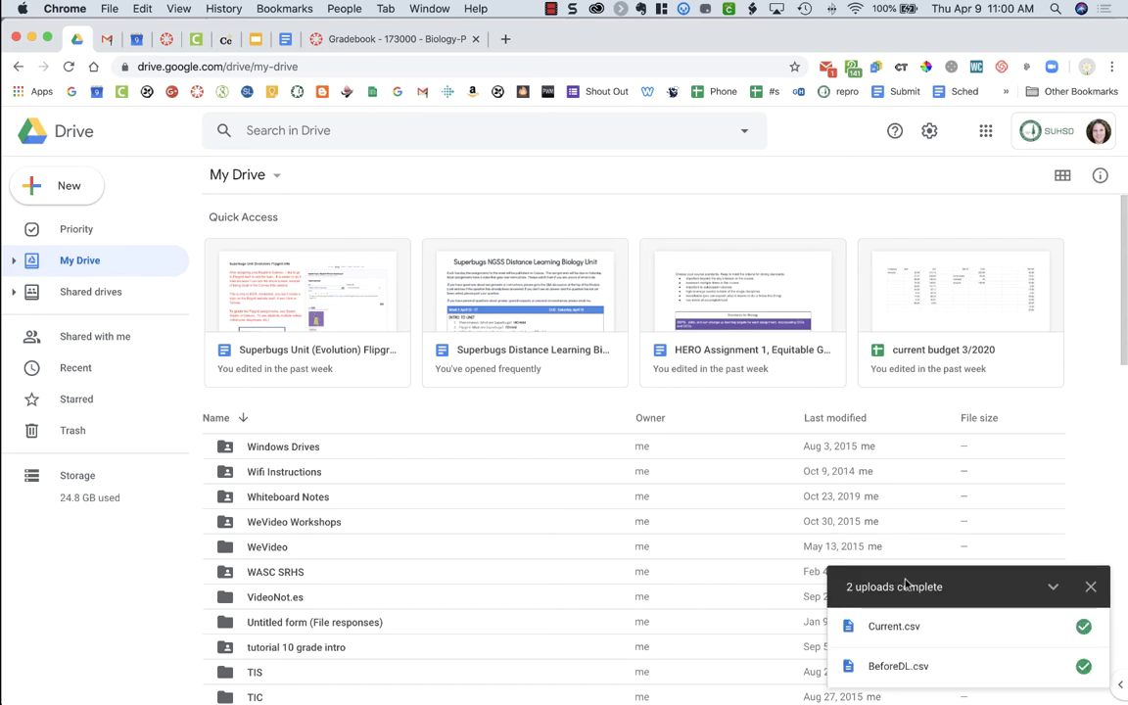
- Open the uploaded BeforeDL and Current files from Drive's recent files in Google Sheets
left_click(89, 370)
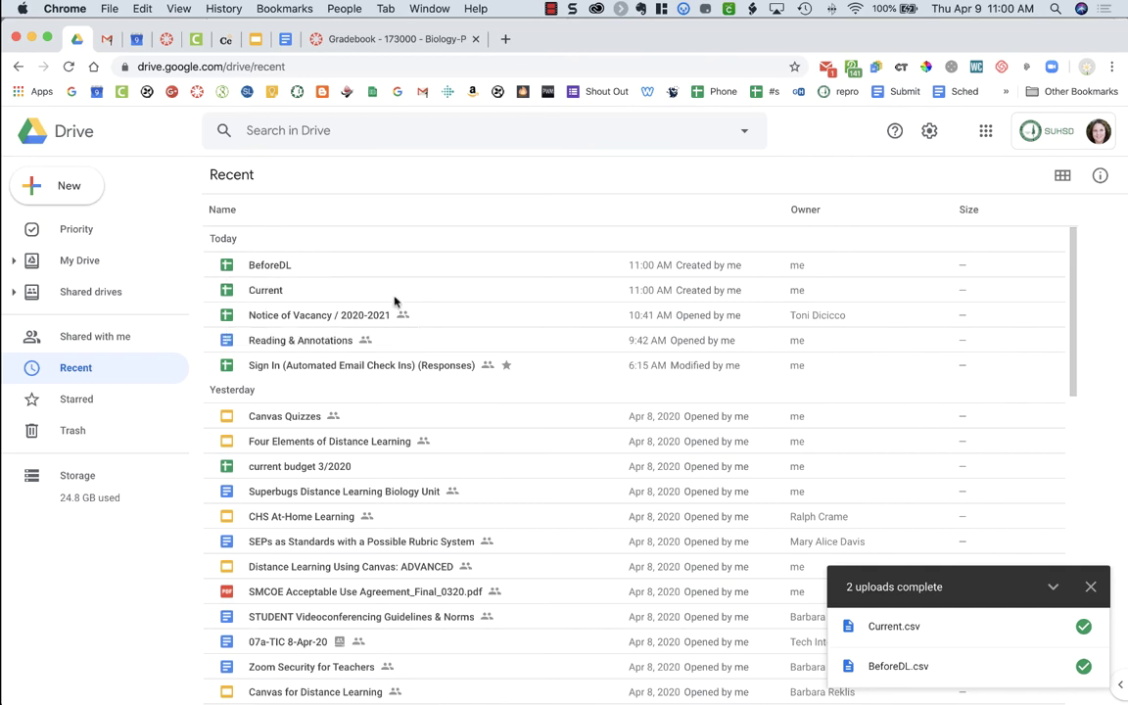
double_click(274, 266)
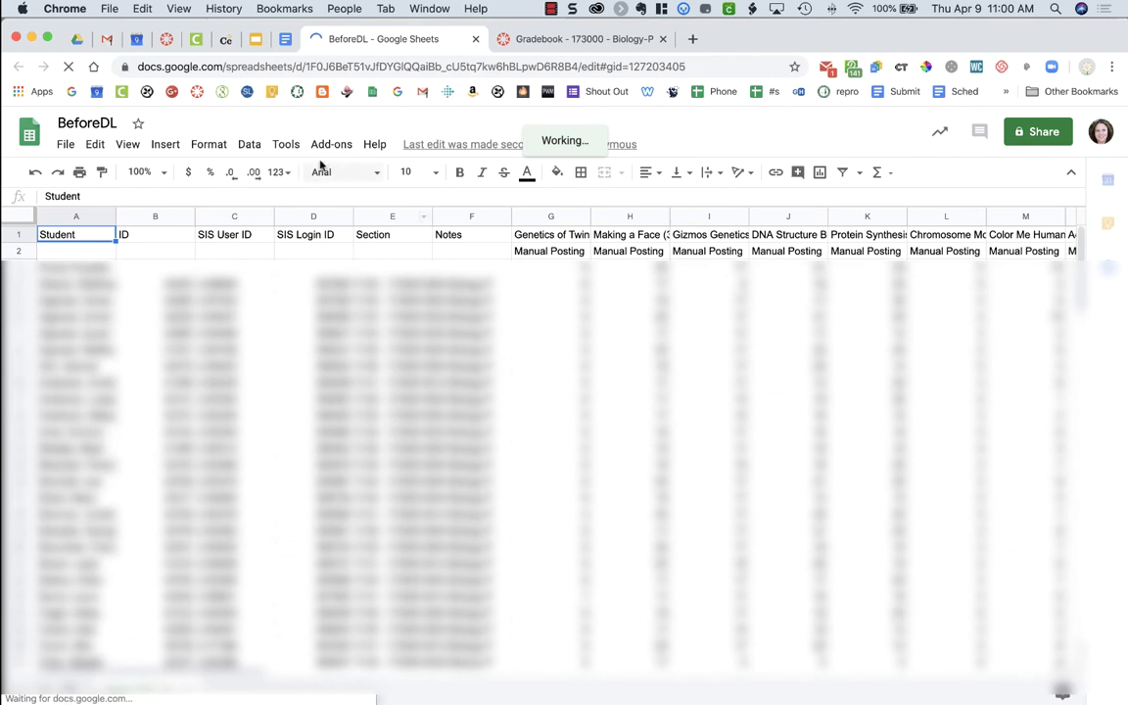
left_click(77, 41)
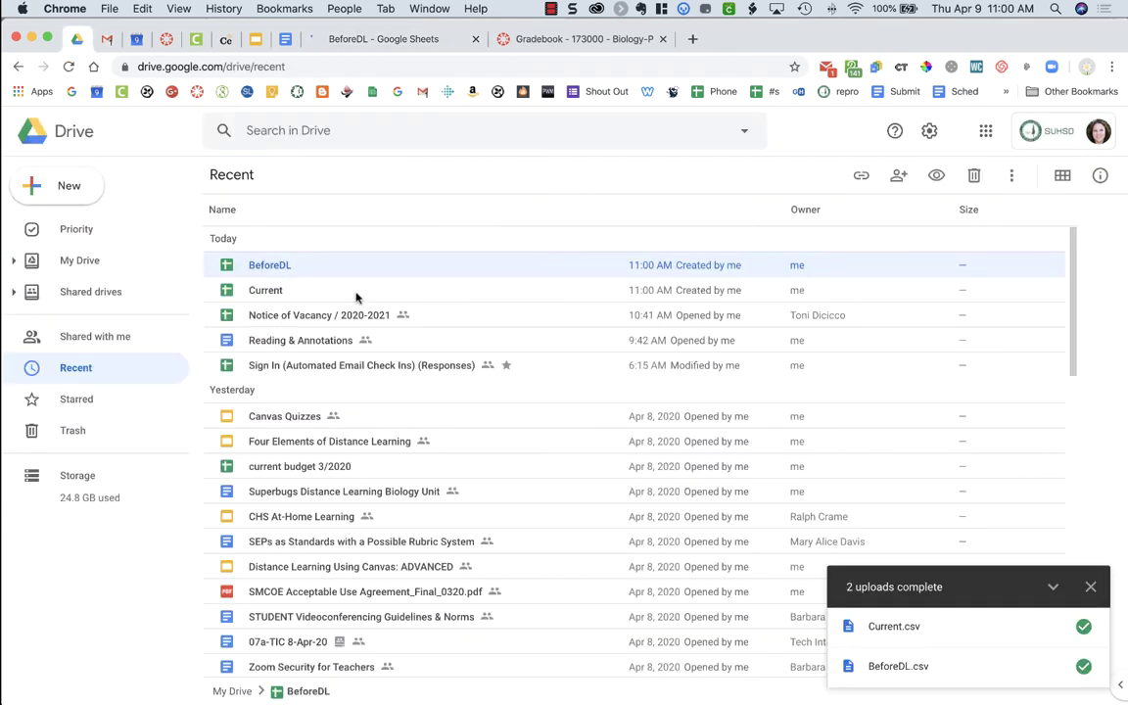
double_click(266, 292)
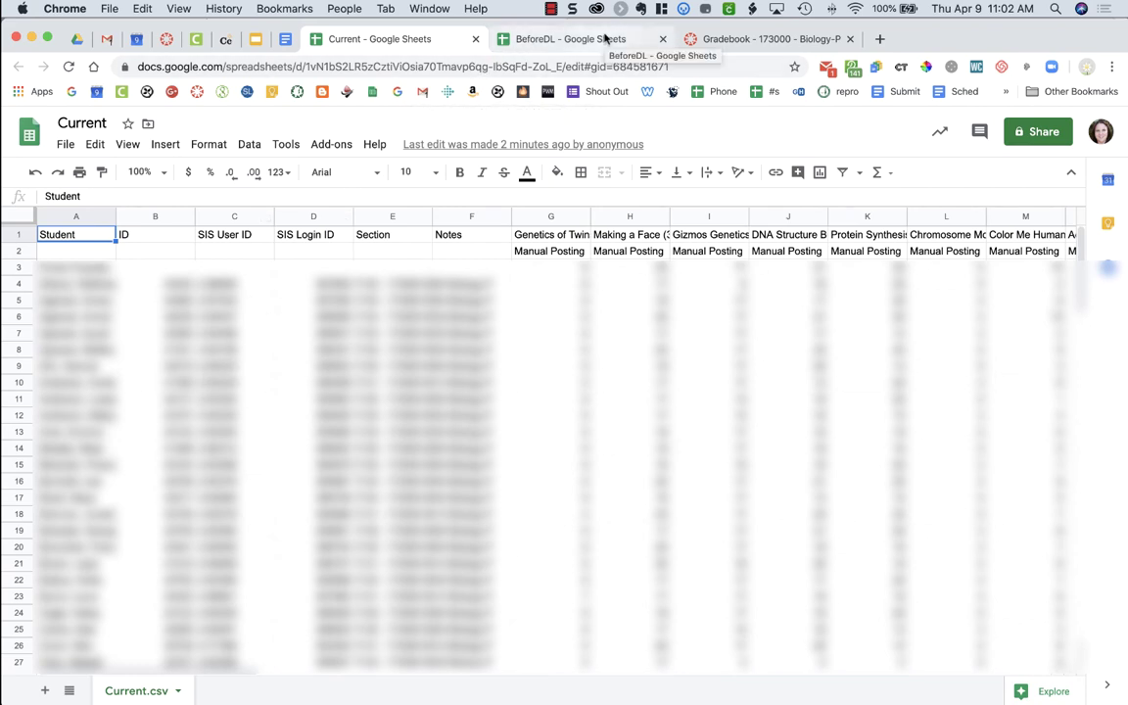
- Rename the sheet in the BeforeDL spreadsheet as BeforeDL, without the .csv ending
left_click(544, 41)
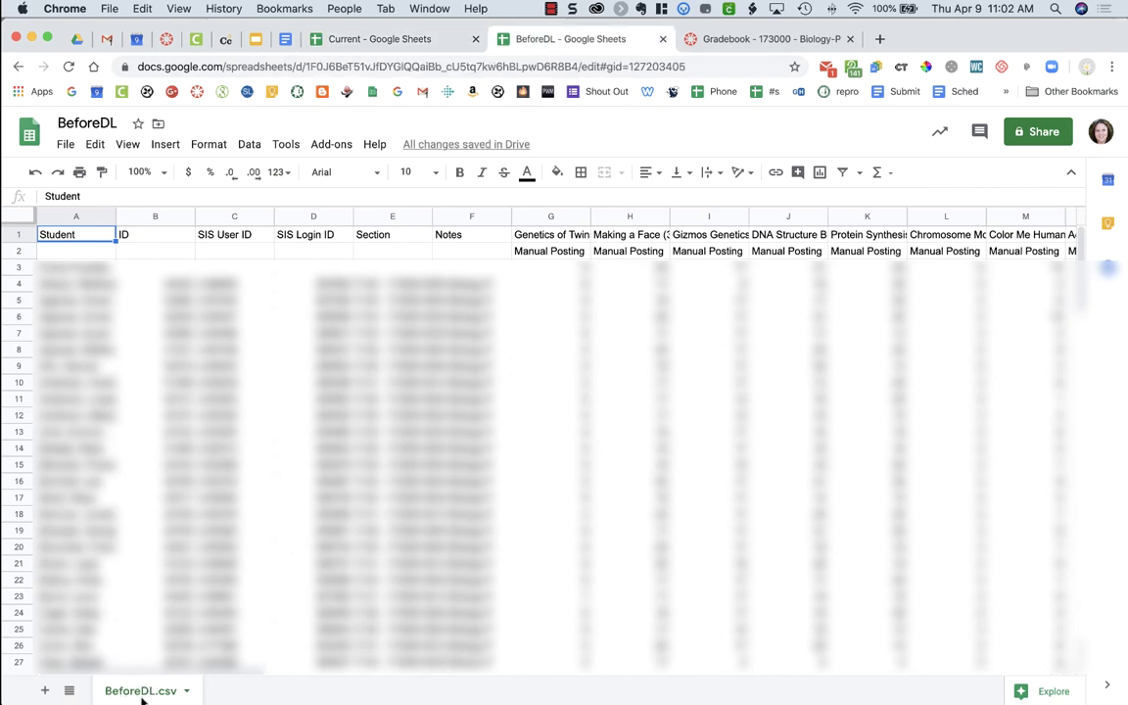
left_click(186, 692)
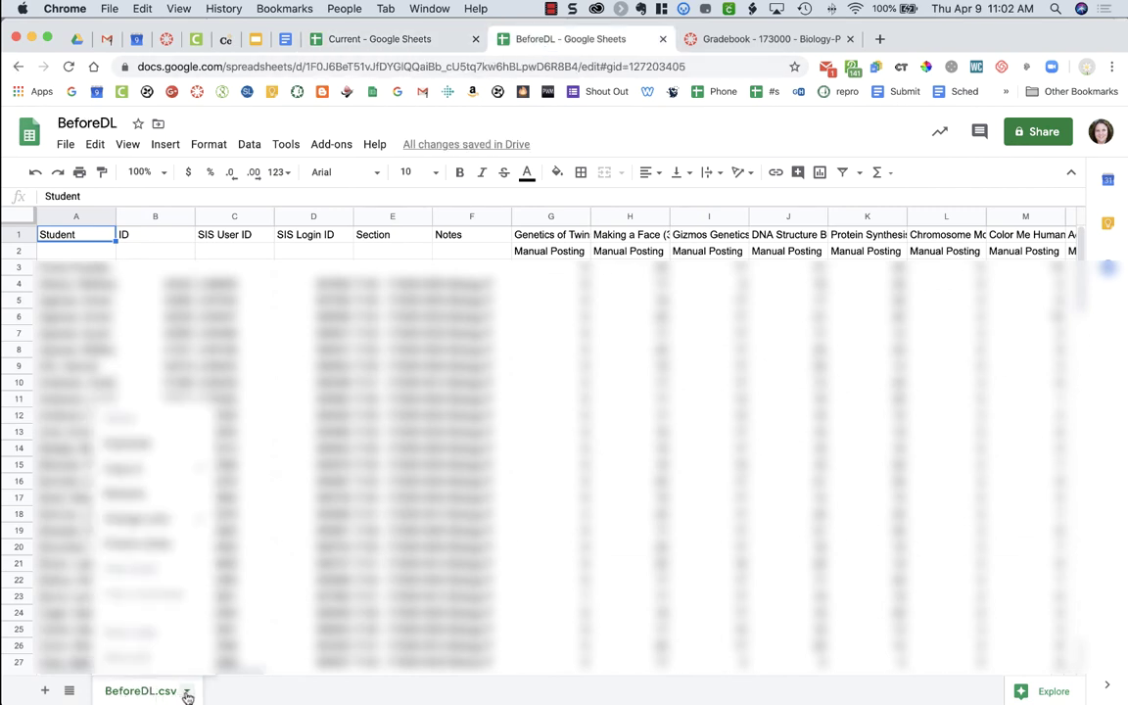
left_click(186, 496)
key("Right")
key("BackSpace")
key("BackSpace")
key("BackSpace")
key("BackSpace")
key("Return")
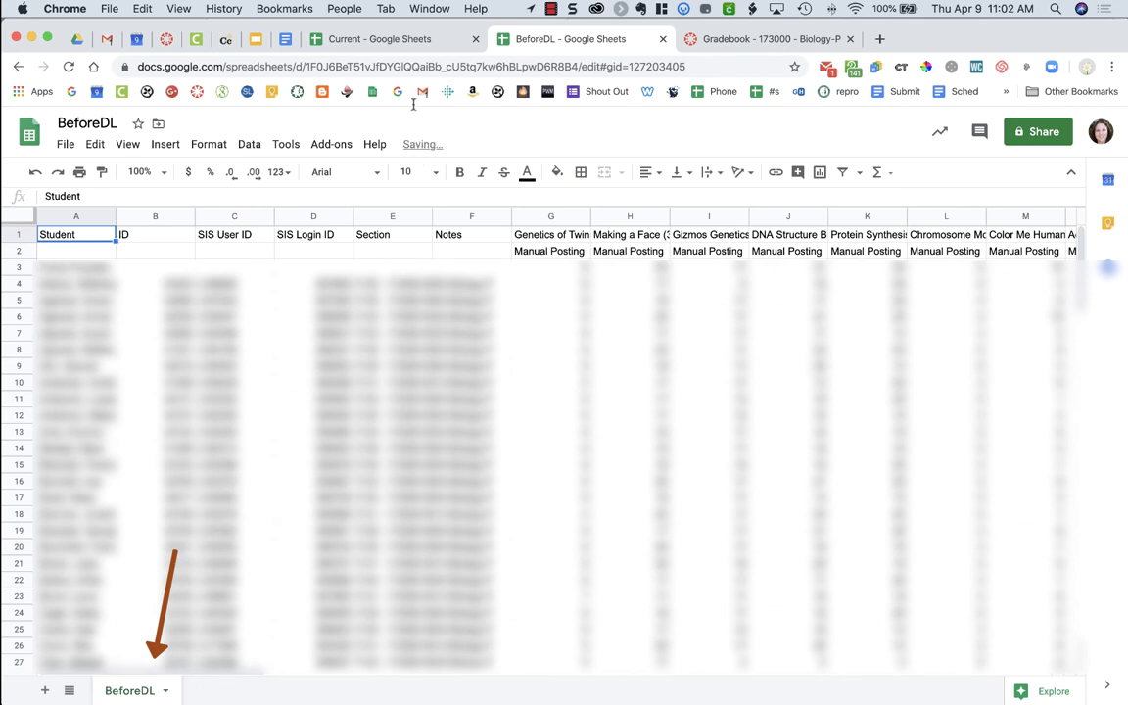
- Rename the sheet in the Current spreadsheet as Current, without the .csv ending
left_click(358, 41)
left_click(177, 690)
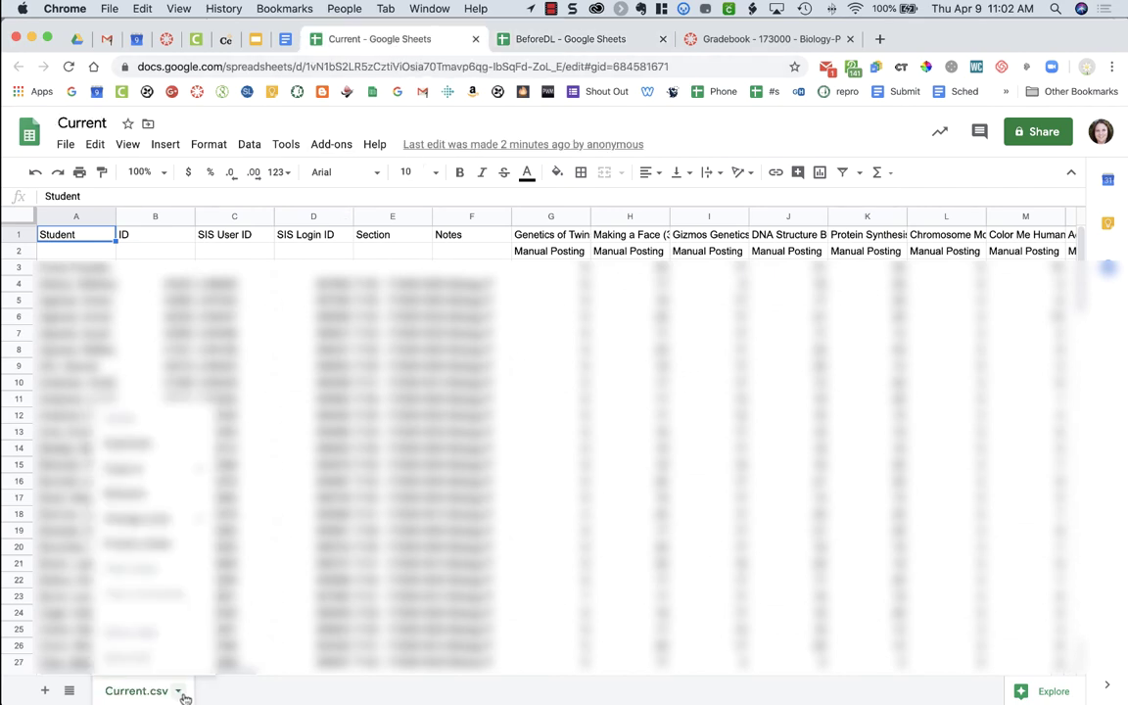
left_click(156, 449)
left_click(169, 691)
left_click_drag(168, 691, 144, 691)
key("BackSpace")
left_click(227, 698)
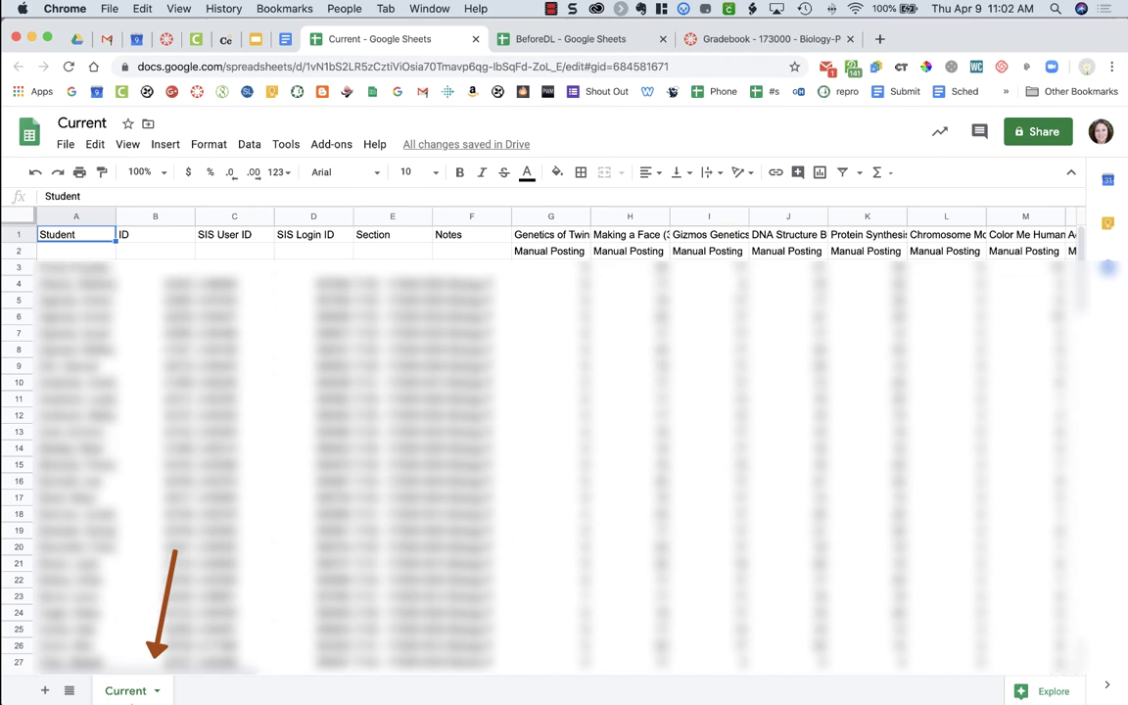
- Copy the Current sheet into the existing BeforeDL spreadsheet
left_click(158, 693)
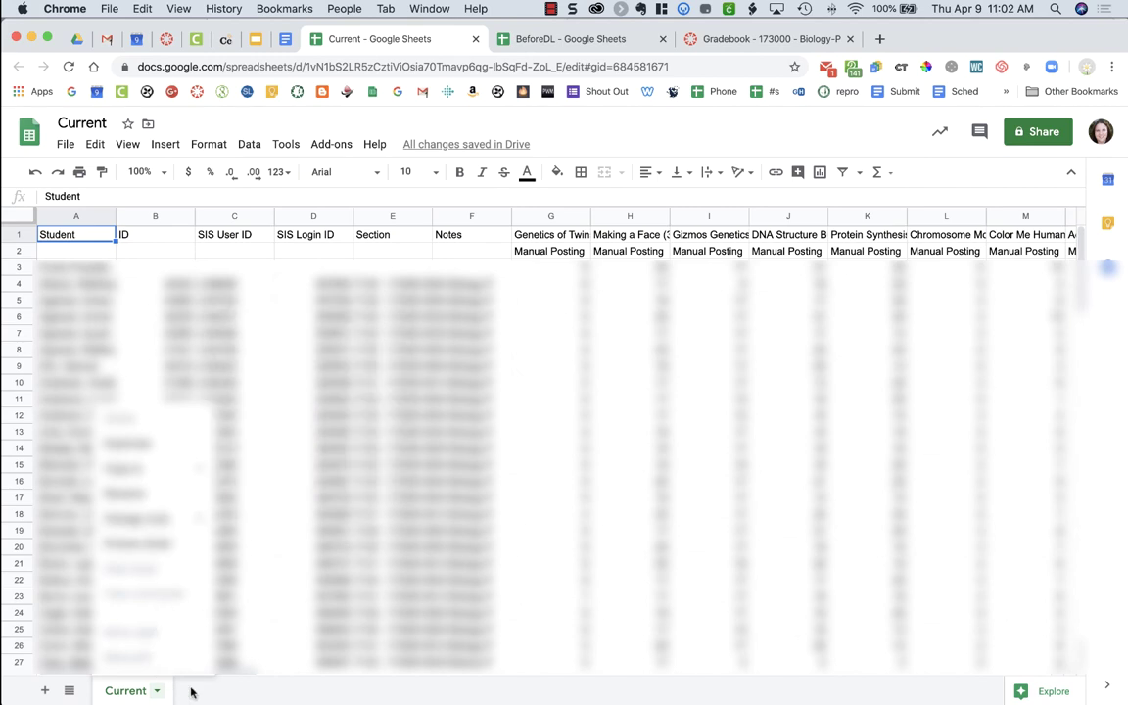
mouse_move(179, 468)
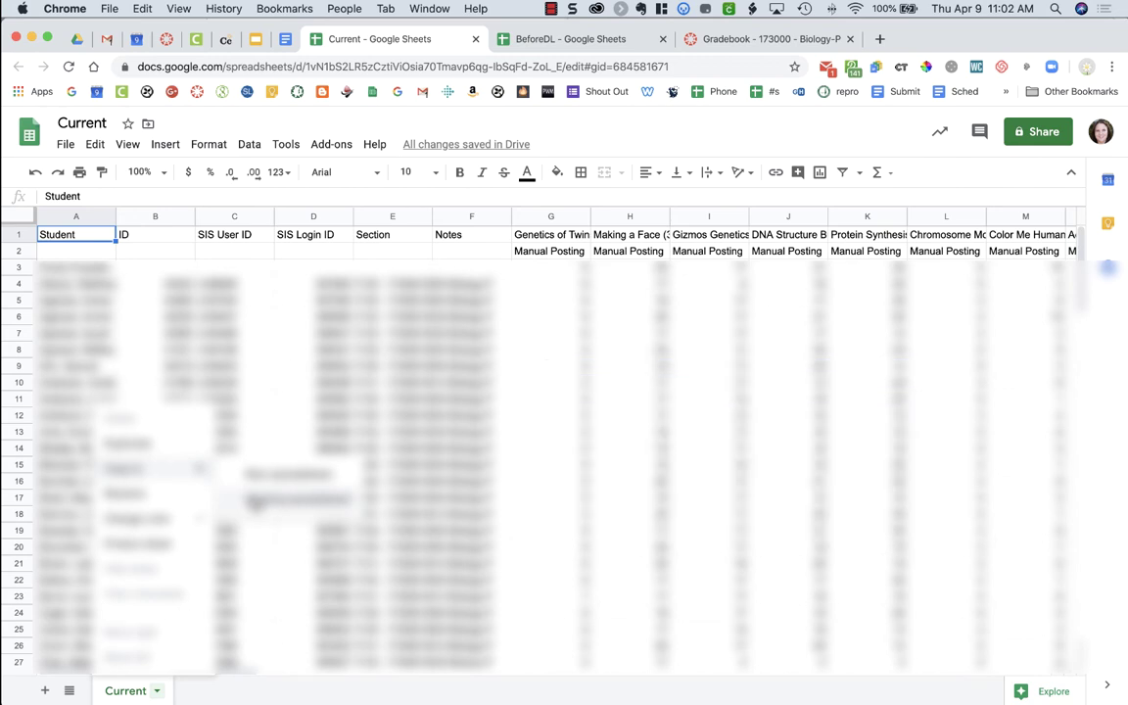
left_click(255, 502)
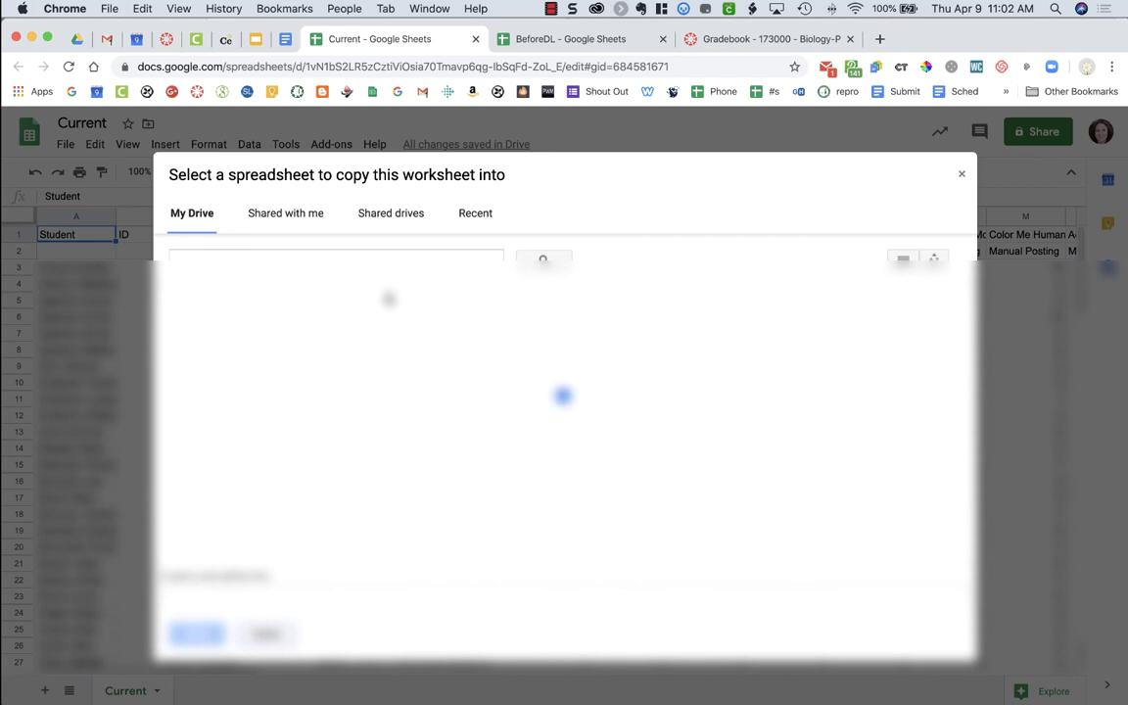
left_click(322, 257)
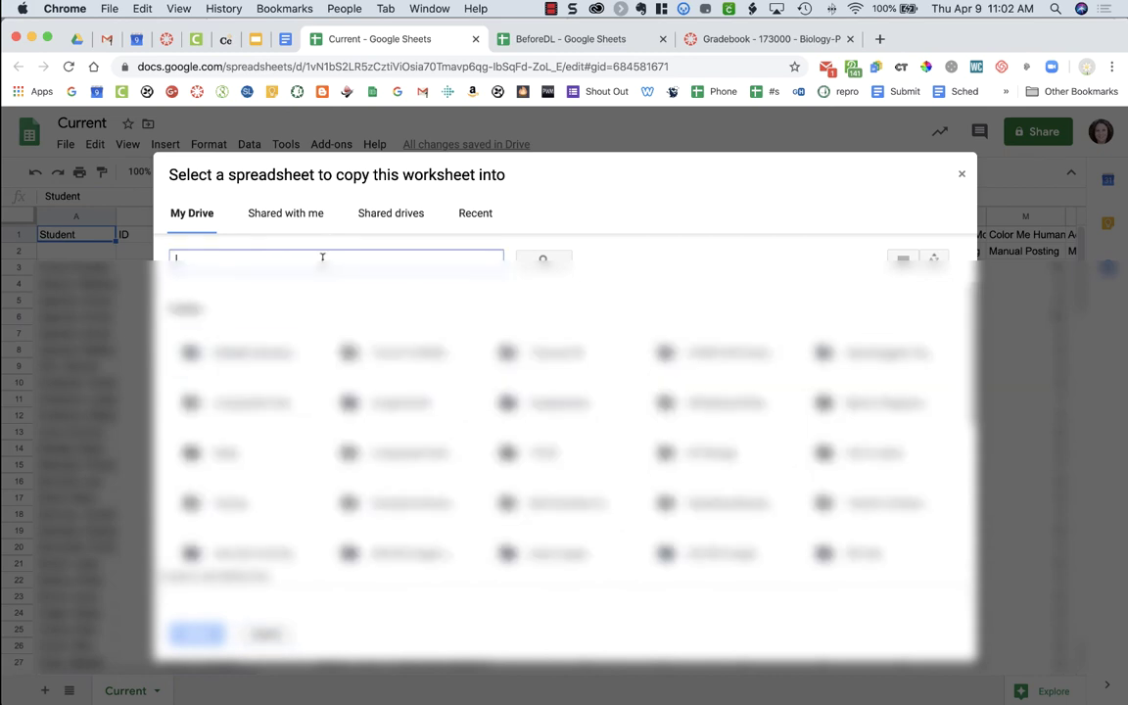
left_click(474, 215)
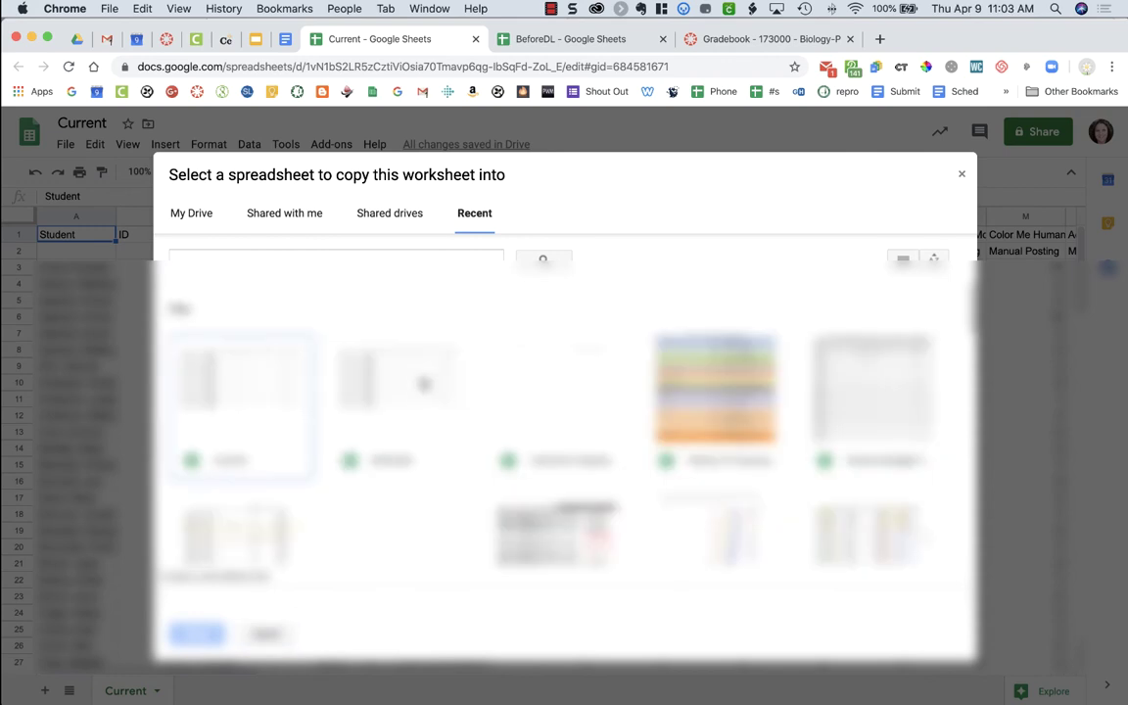
left_click(423, 384)
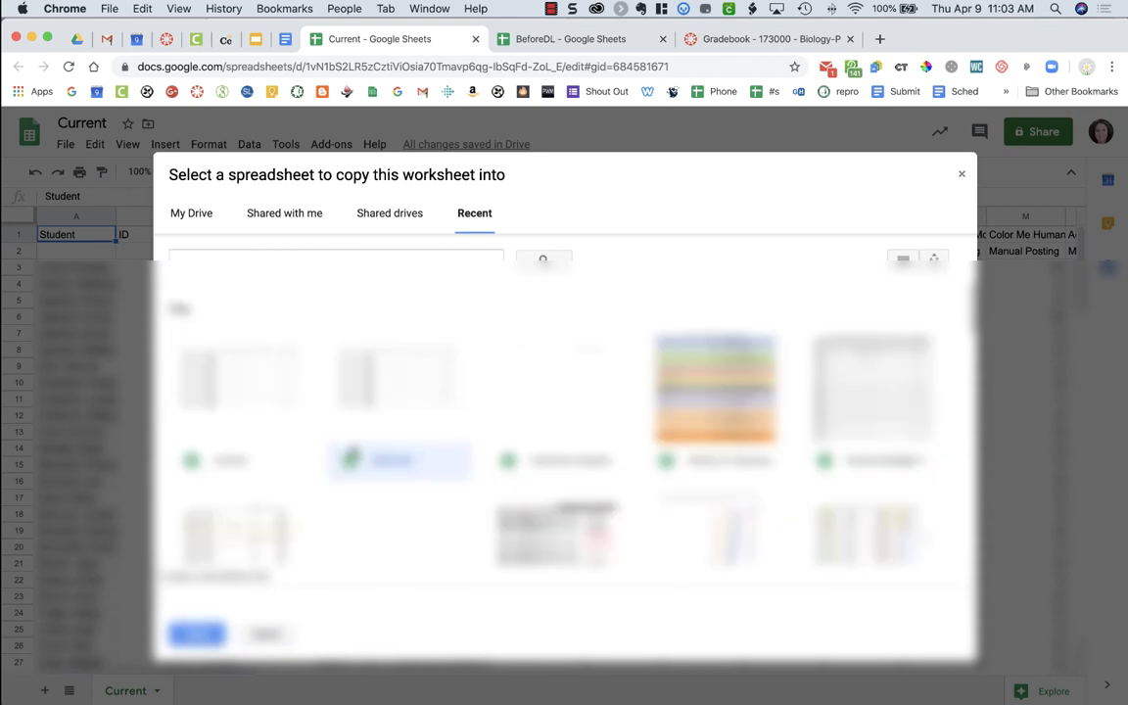
left_click(196, 634)
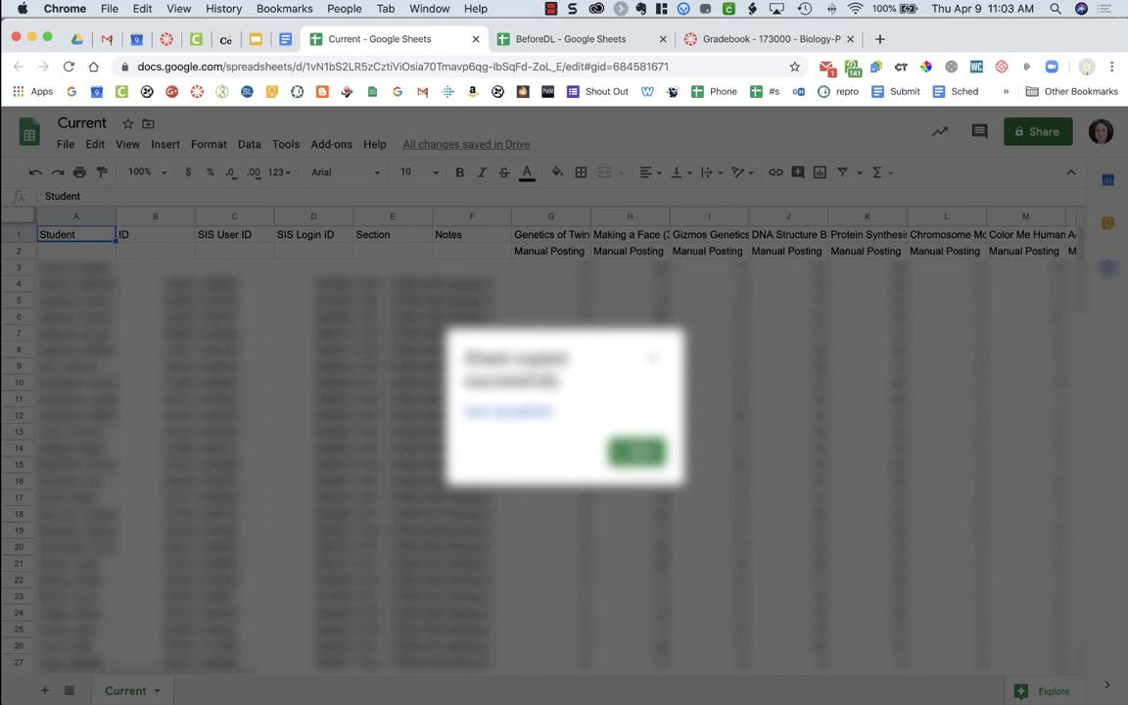
left_click(637, 452)
- Rename the copied sheet in the BeforeDL spreadsheet as Current and return to the BeforeDL sheet
left_click(595, 43)
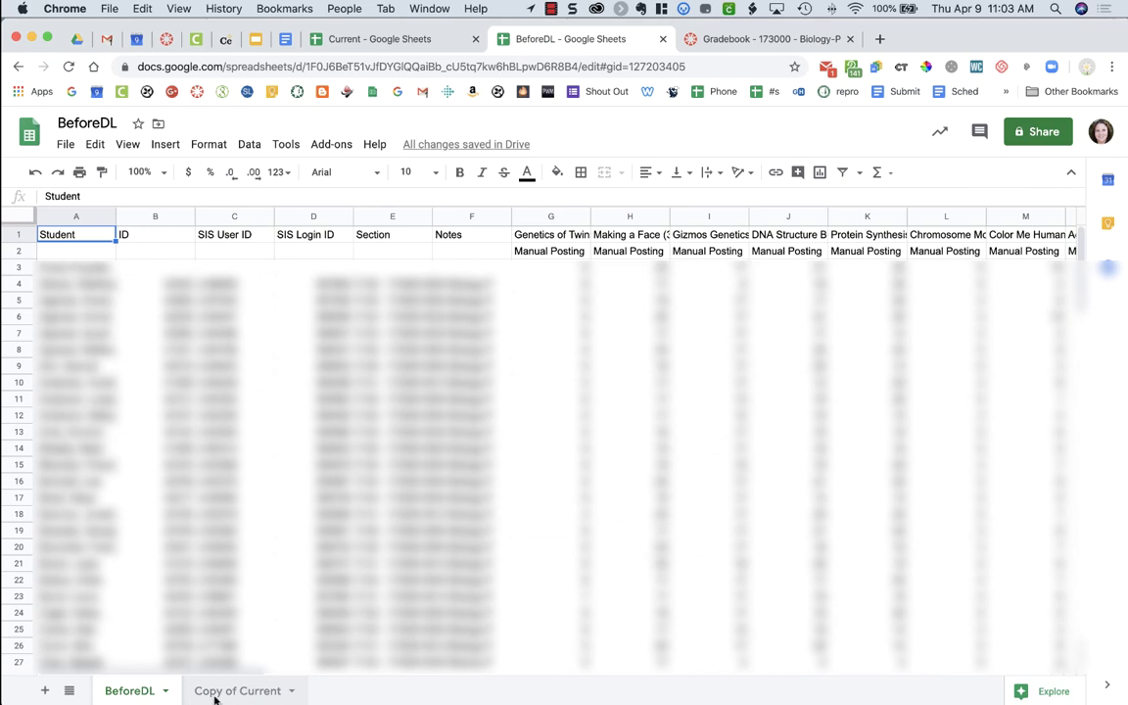
left_click(292, 692)
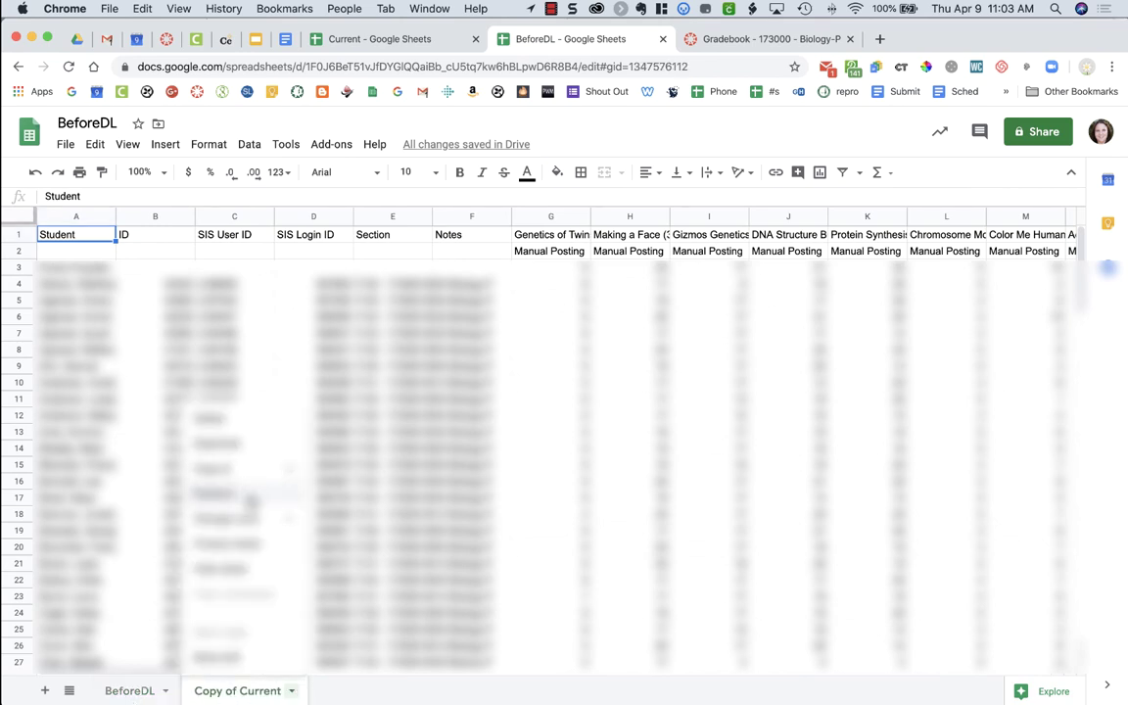
left_click(218, 494)
left_click_drag(238, 694, 194, 694)
key("BackSpace")
left_click(314, 513)
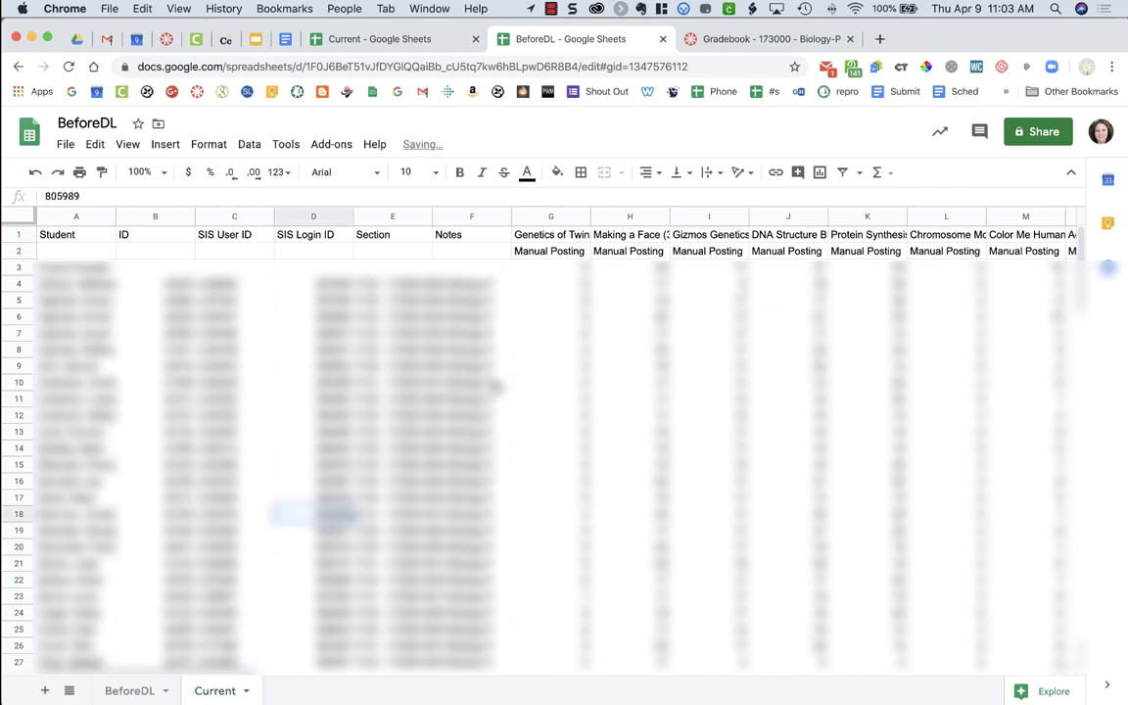
left_click(129, 692)
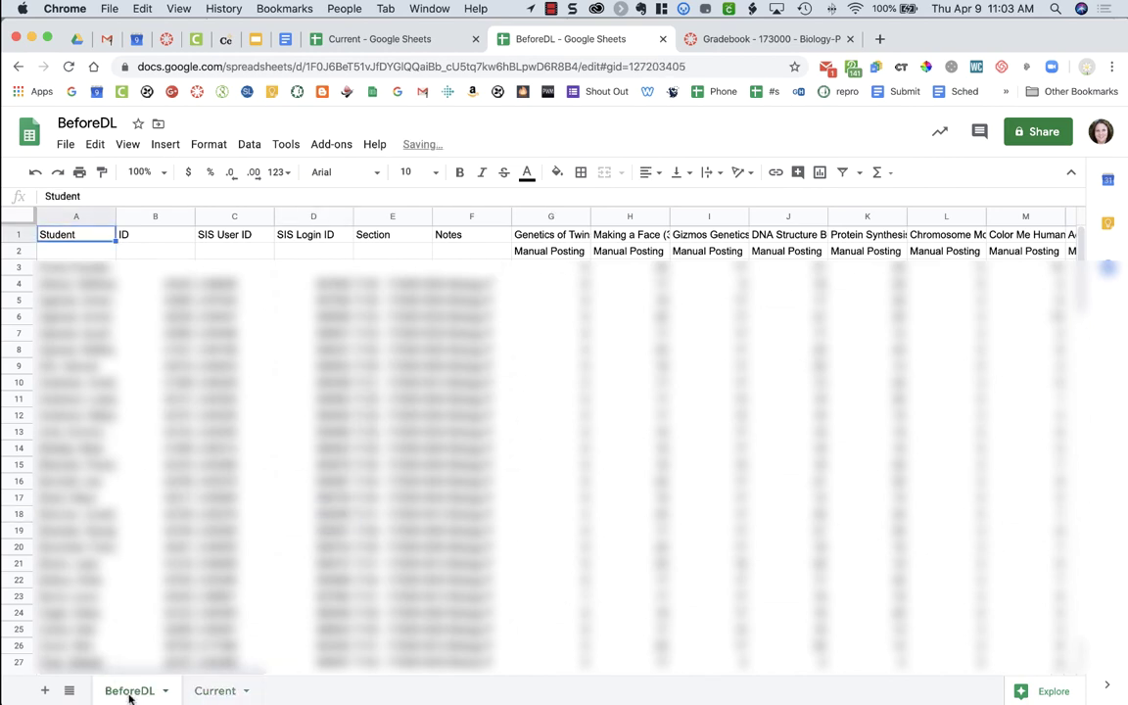
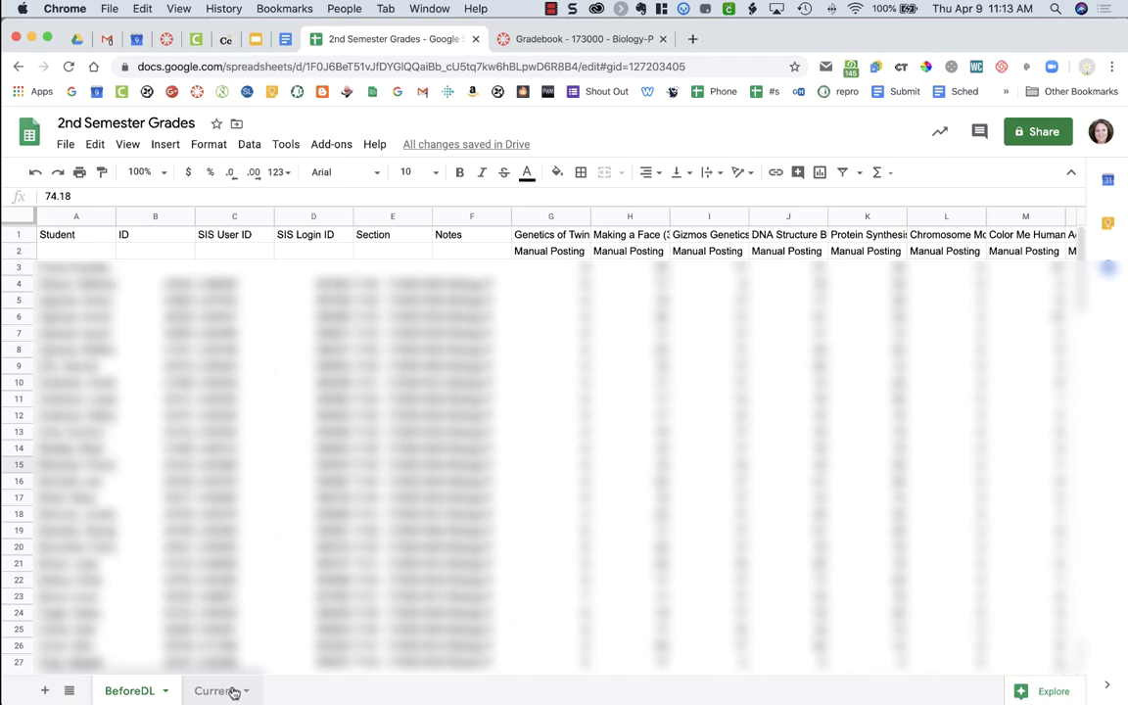
- Add a new sheet named All Grades to the 2nd Semester Grades spreadsheet and place it before BeforeDL
left_click(44, 692)
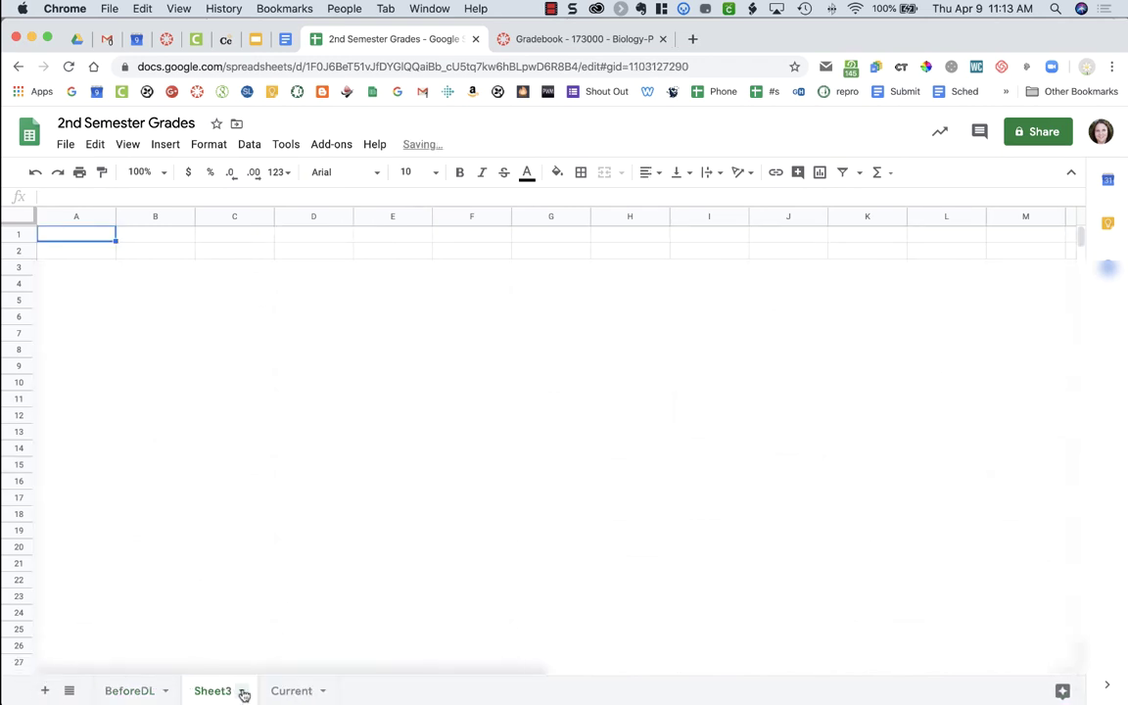
left_click(241, 691)
left_click(243, 492)
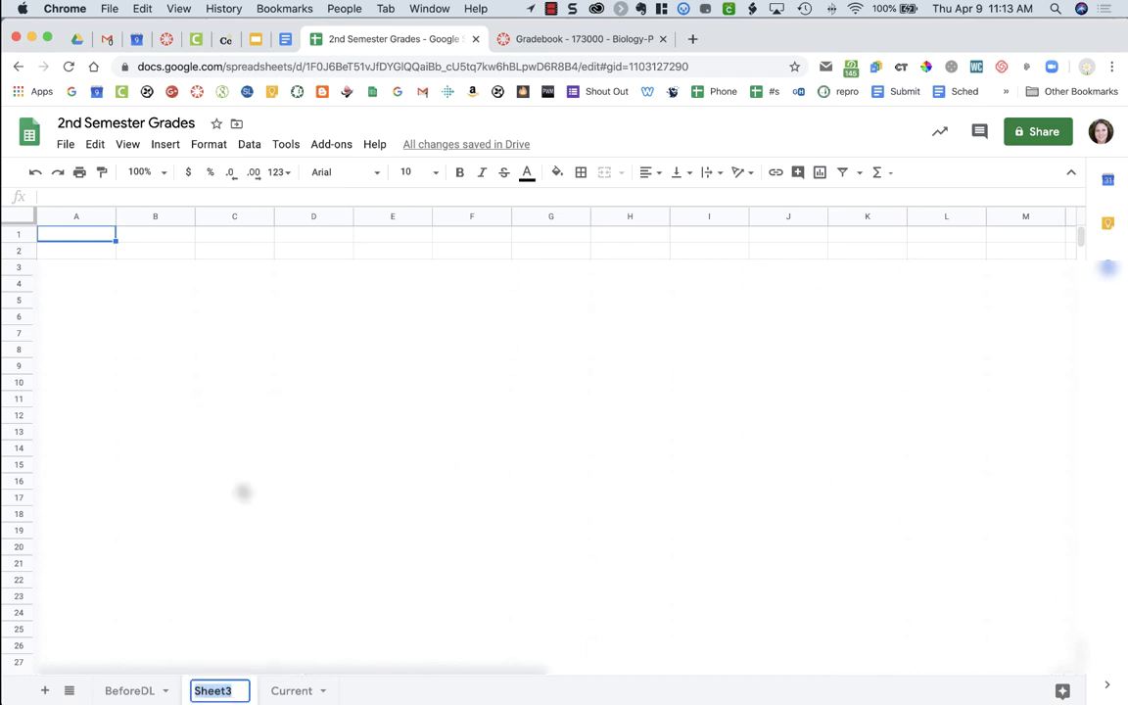
type("All Grades")
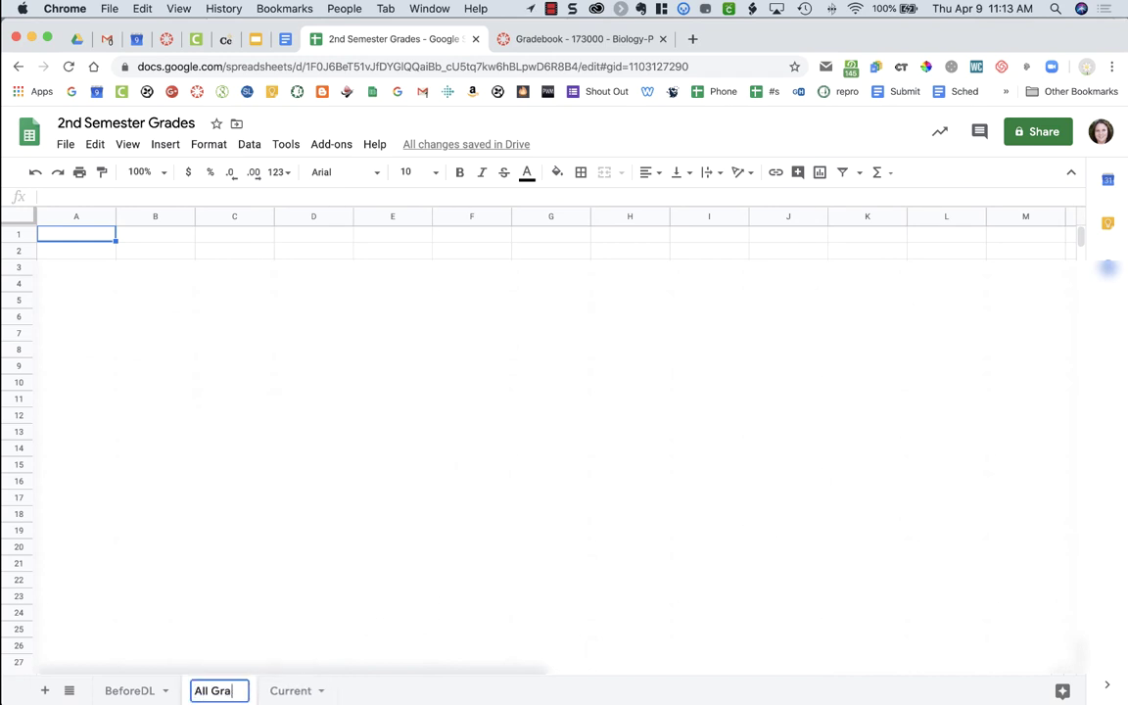
left_click(236, 596)
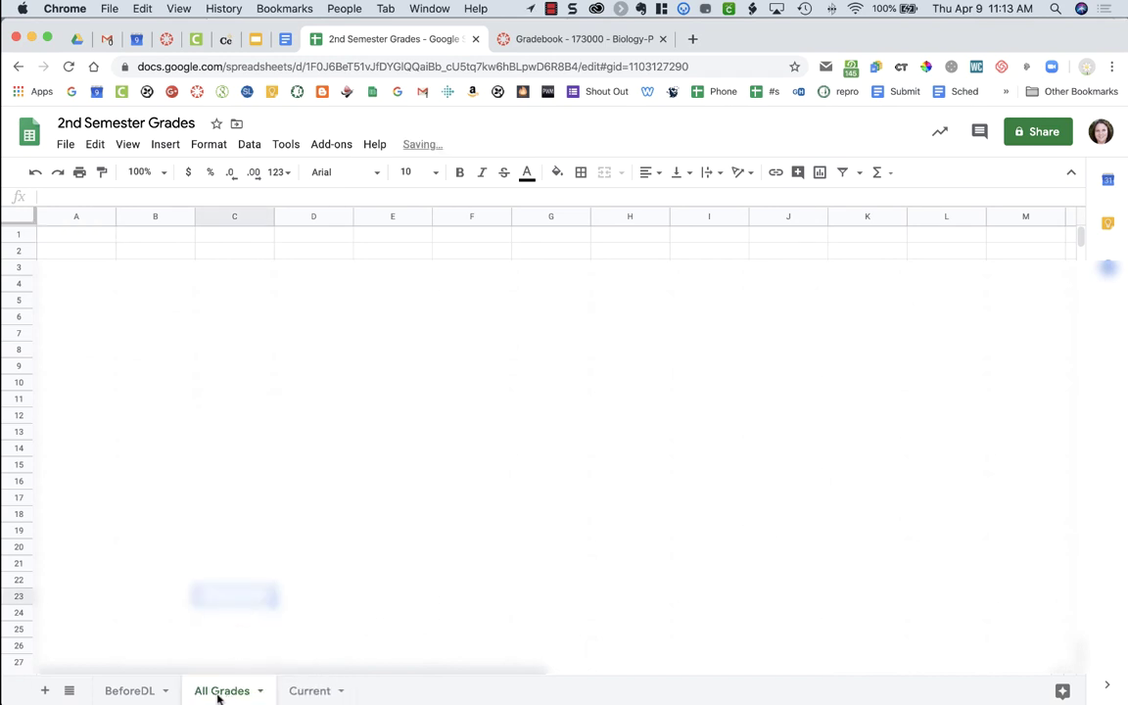
left_click_drag(226, 693, 144, 693)
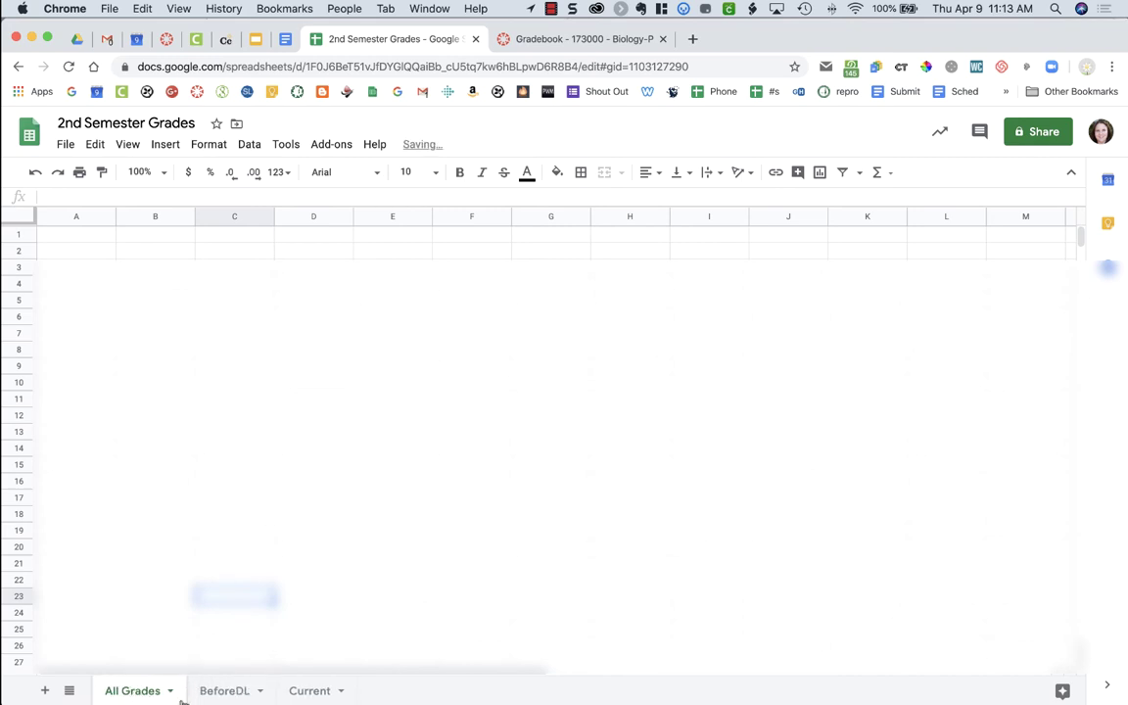
- Copy the Student, SIS Login ID, Section, Current Score and Current Grade columns from BeforeDL into All Grades, starting at A1
left_click(217, 688)
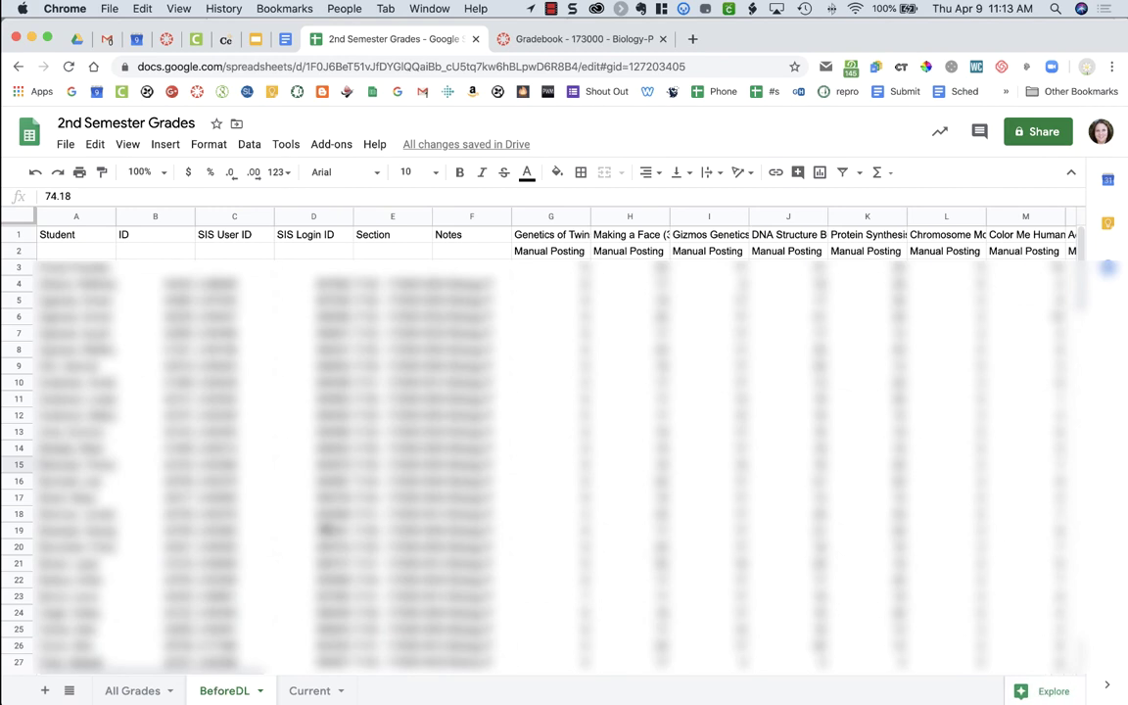
left_click(66, 216)
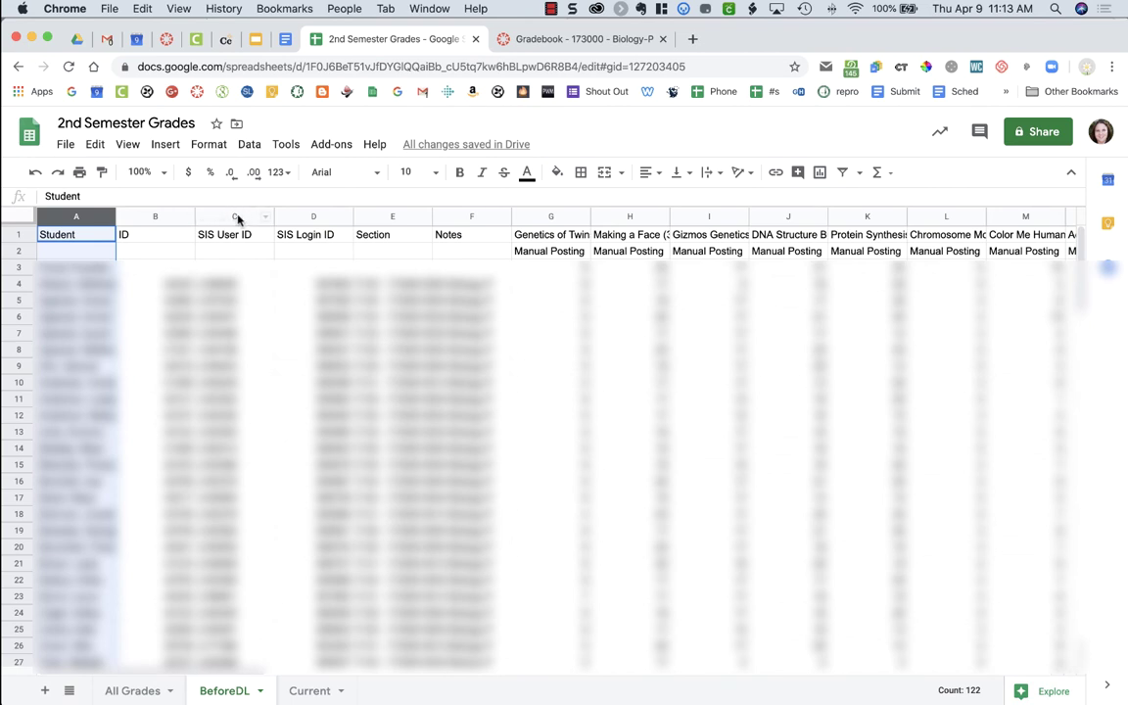
left_click(293, 216)
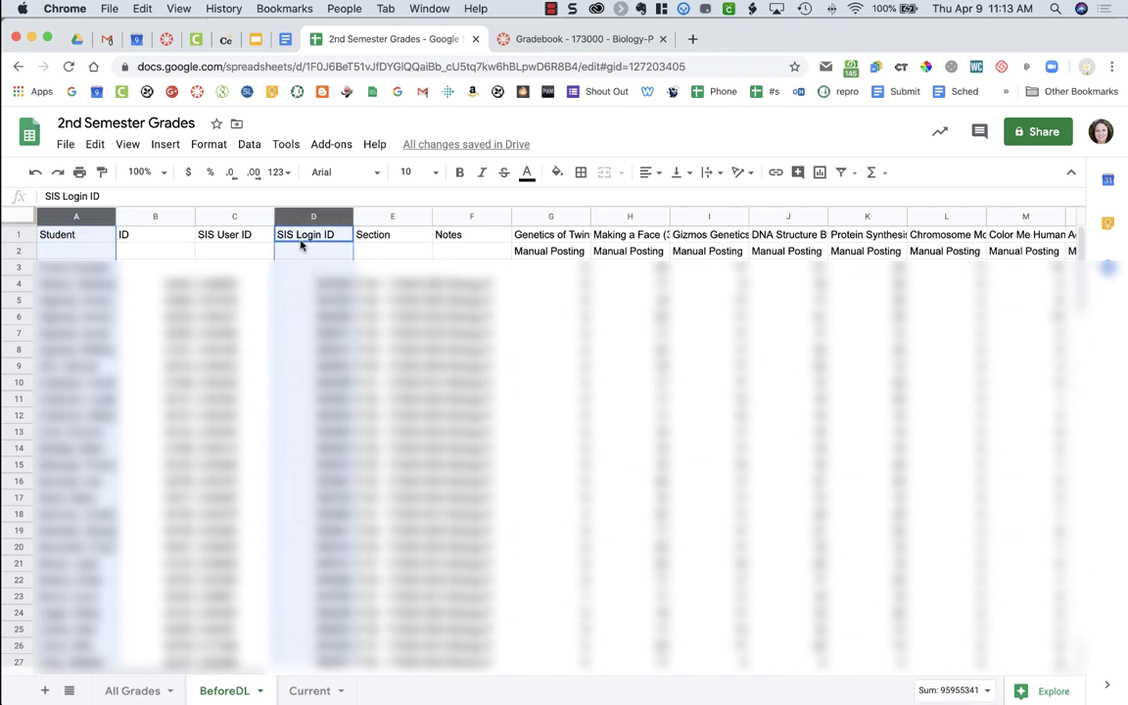
left_click(392, 216, "super")
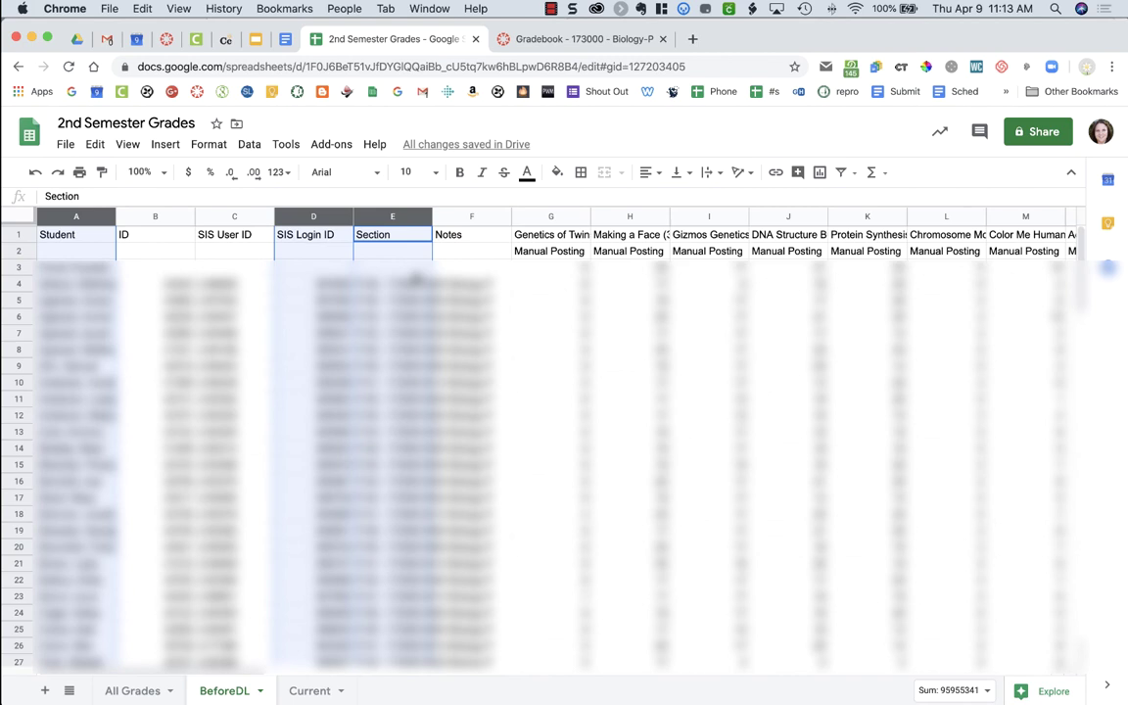
scroll(417, 281, "right", 15)
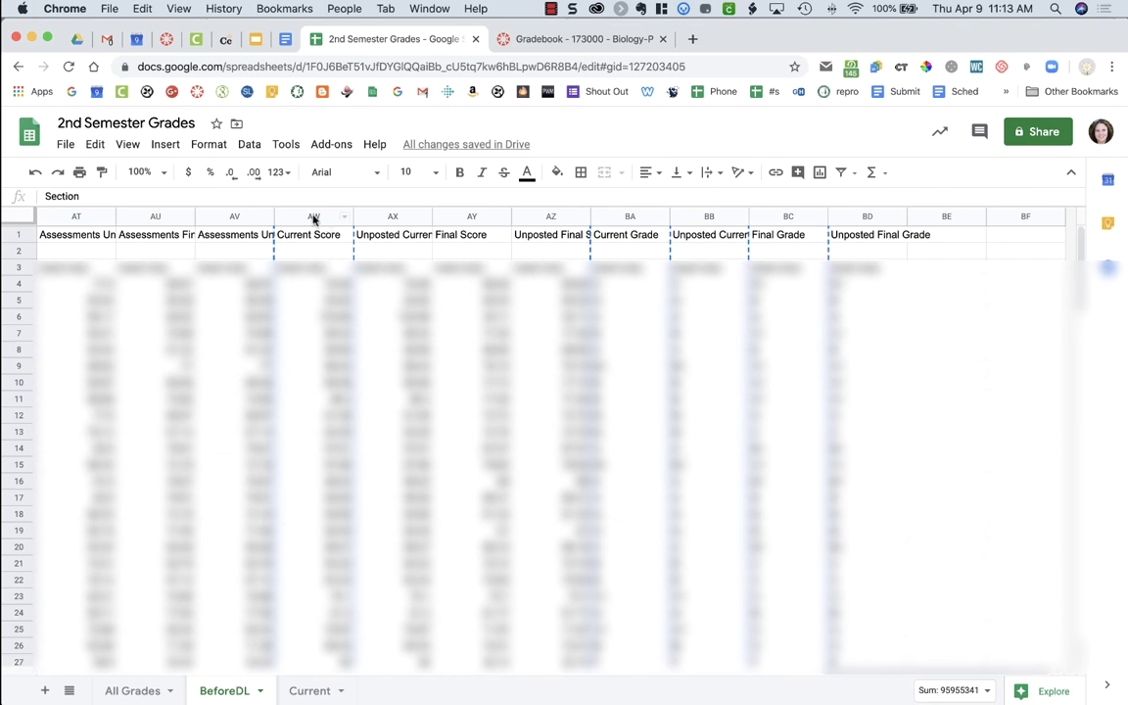
left_click(313, 216)
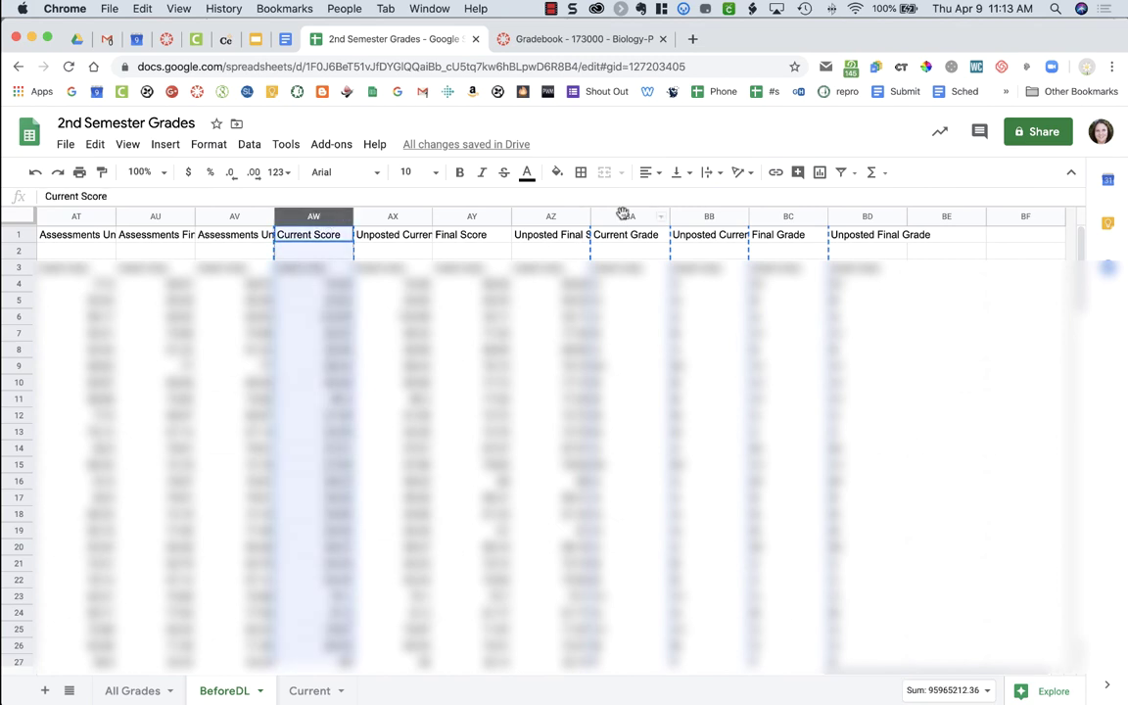
left_click(623, 216, "super")
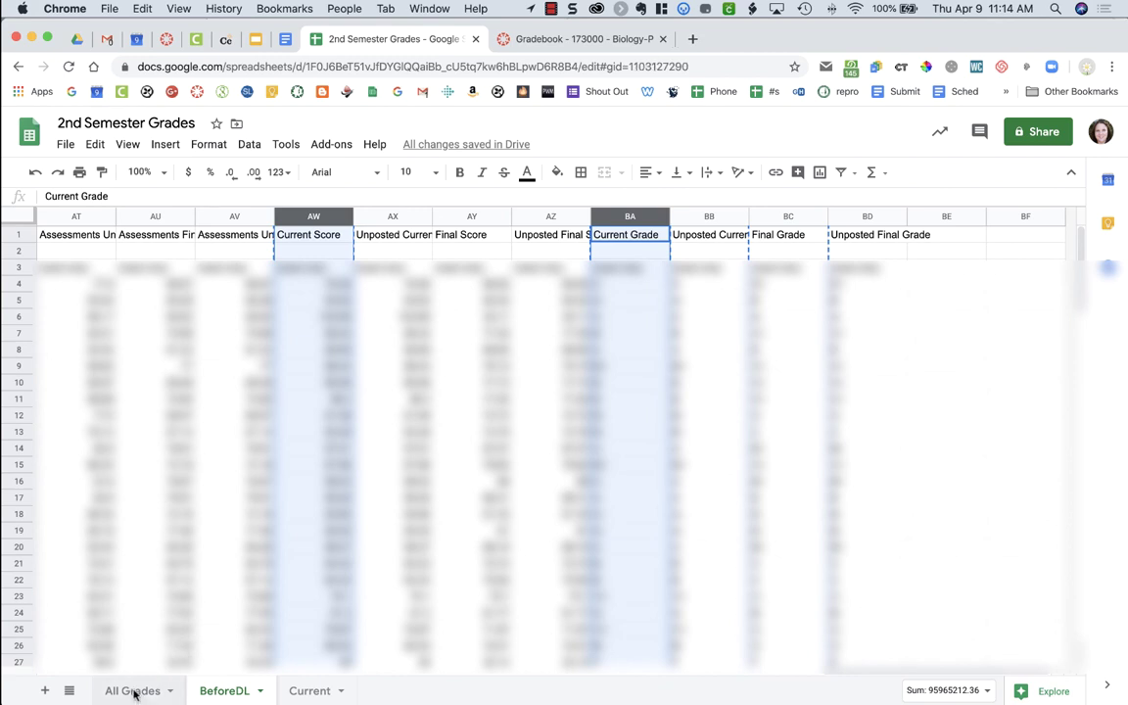
left_click(133, 691)
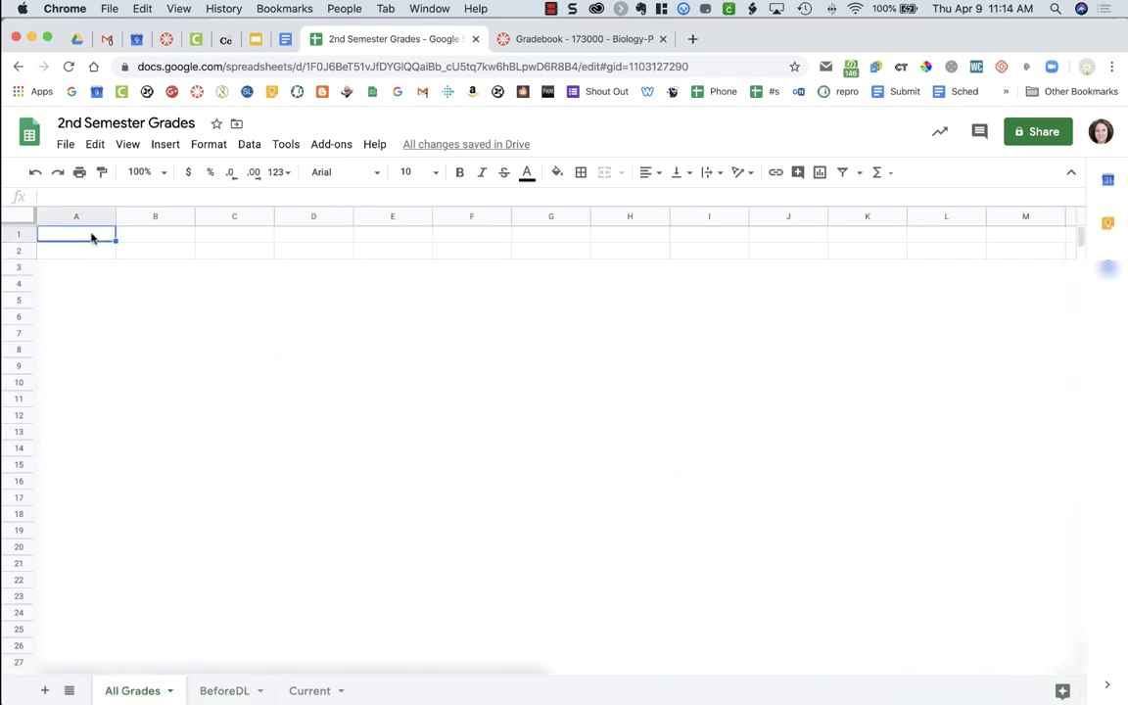
key("super+v")
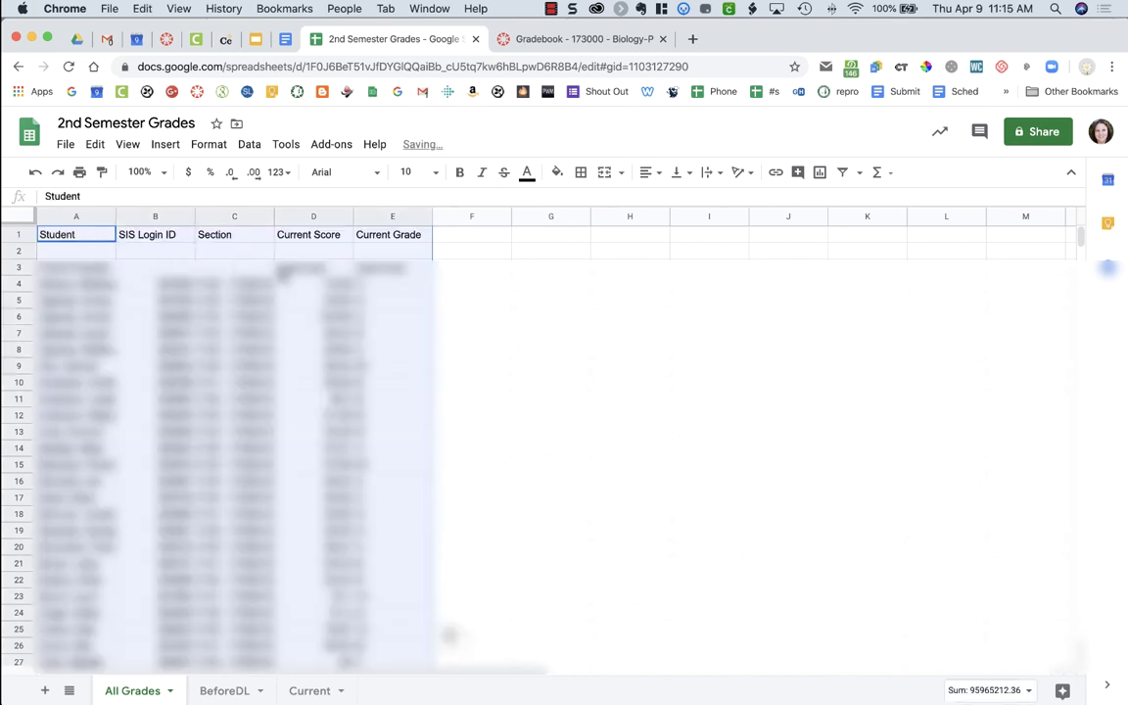
- Enter Before DL in cells D2 and E2 of All Grades, below the Current Score and Current Grade headings
left_click(345, 251)
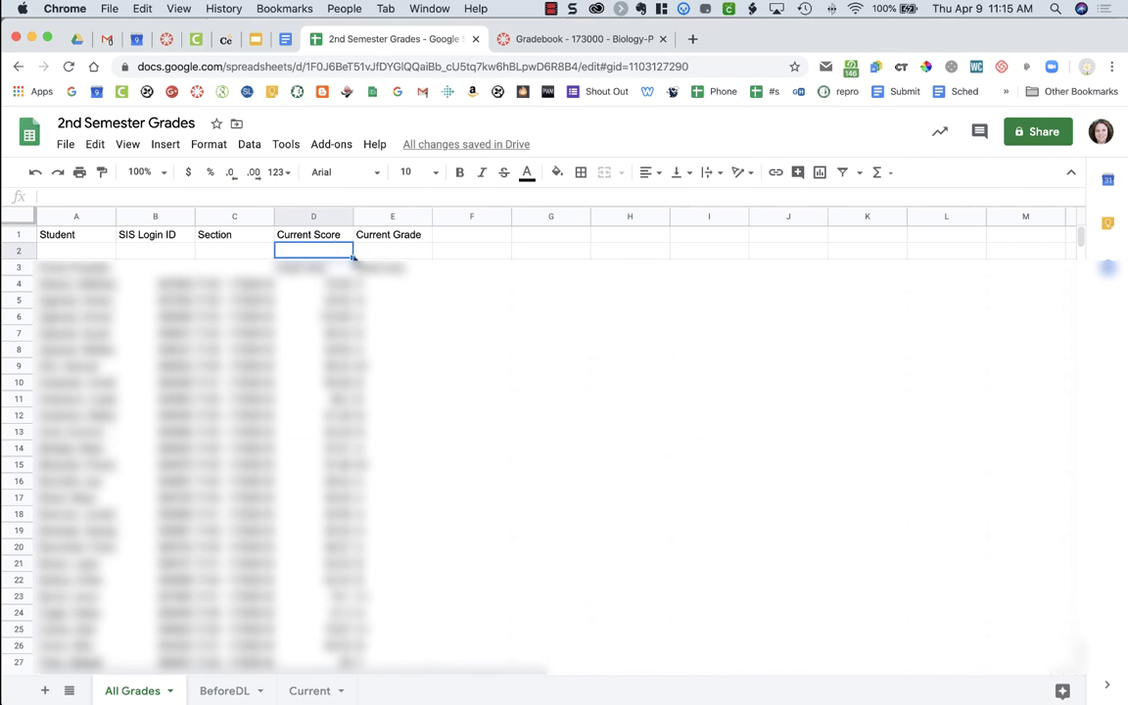
key("Right")
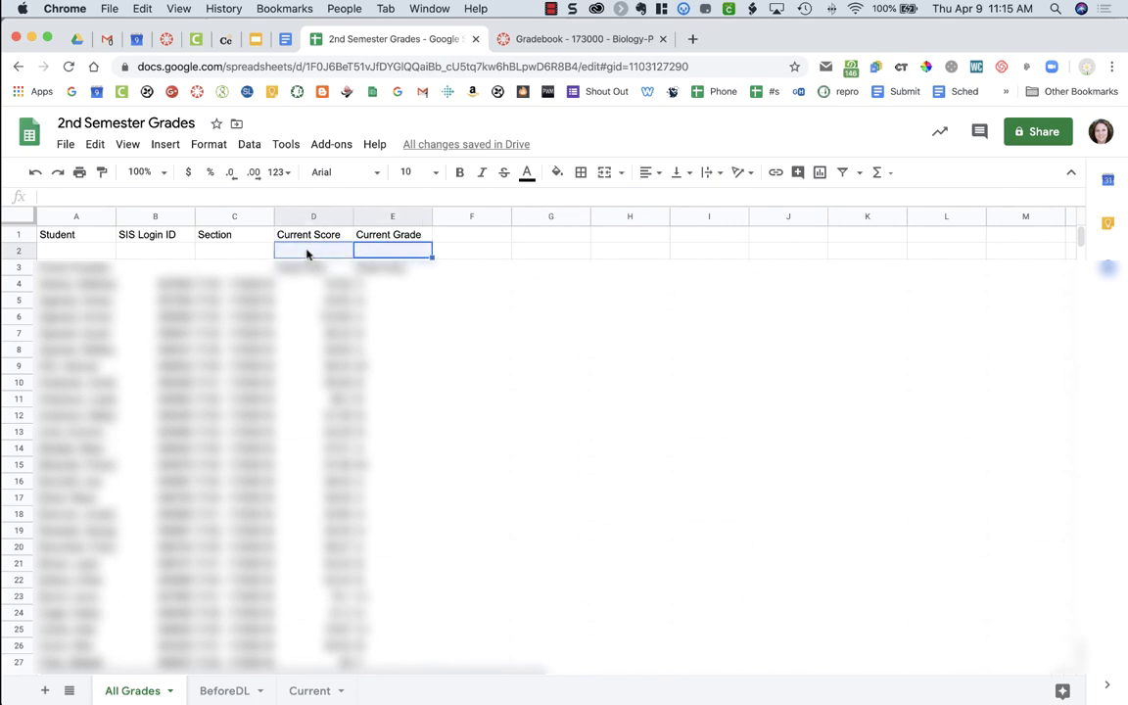
left_click(308, 253)
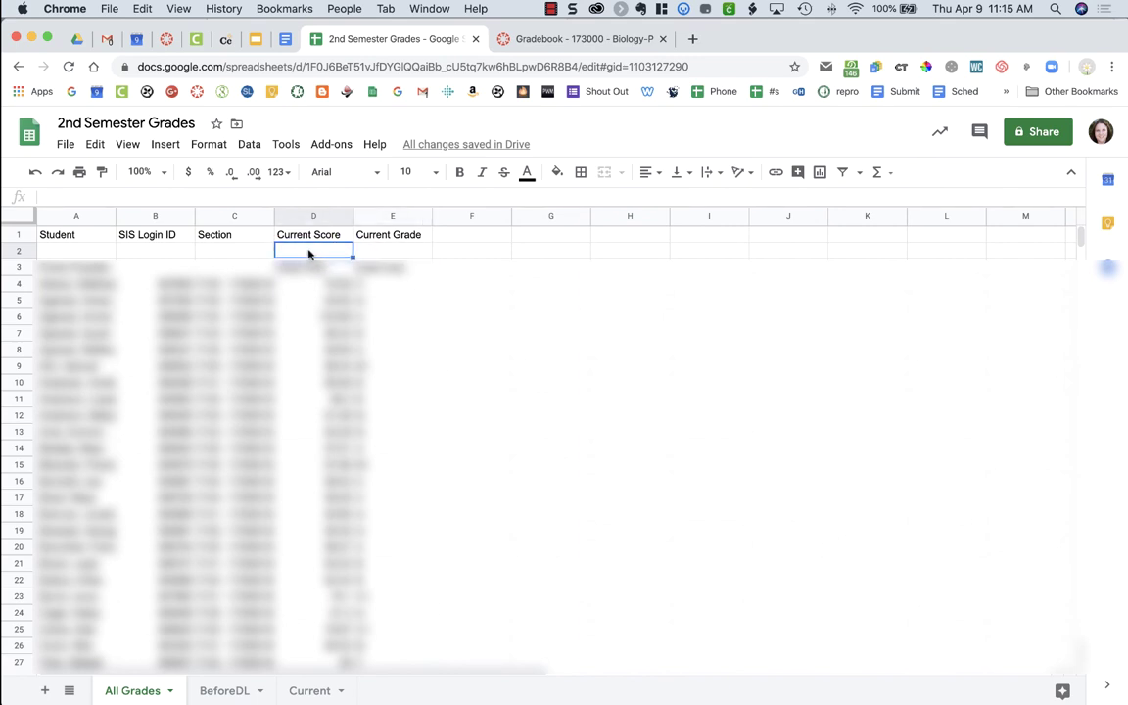
type("Before ")
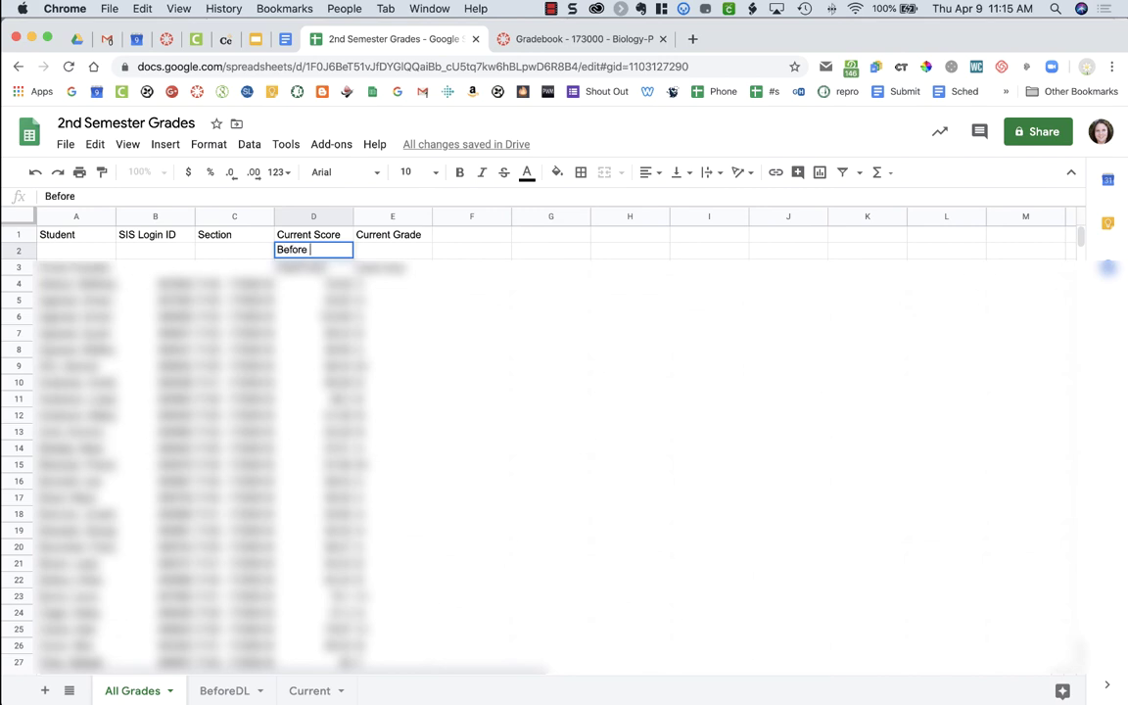
type("DL")
key("Tab")
type("Before DL")
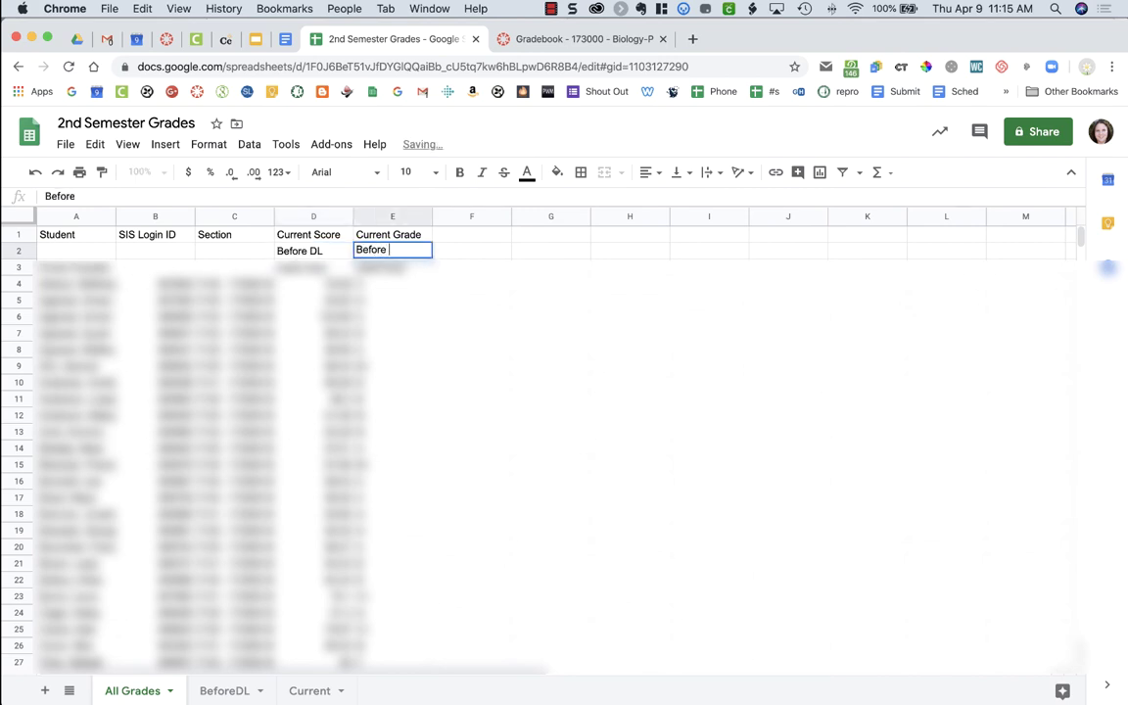
left_click(462, 382)
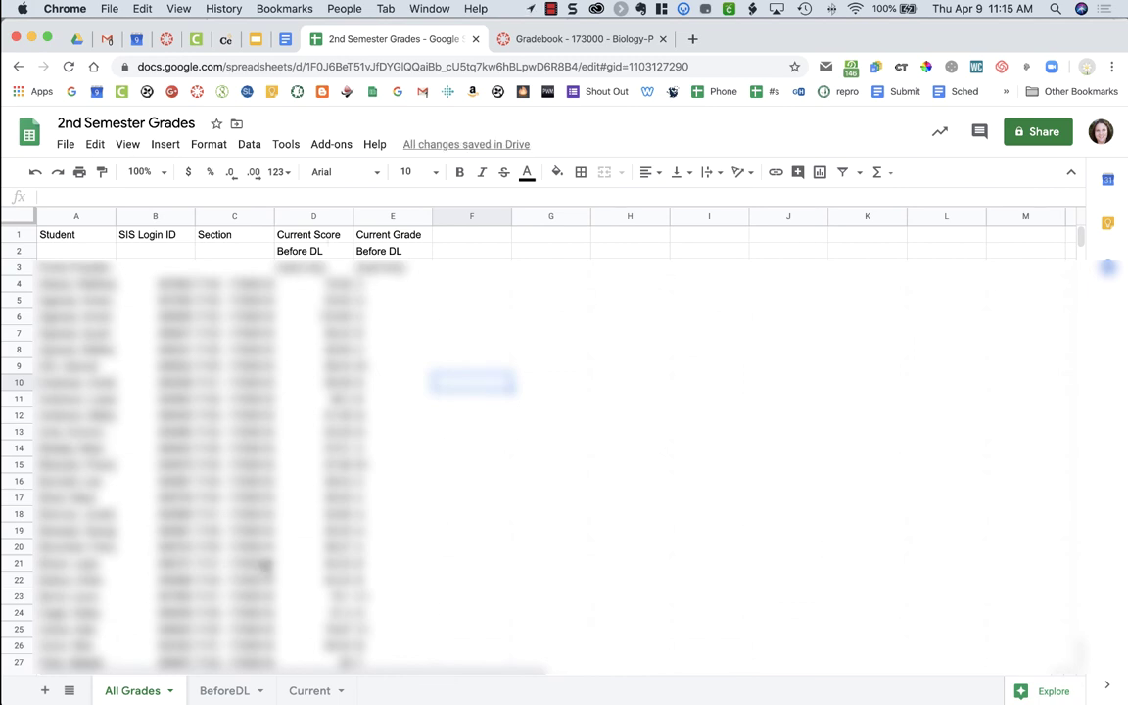
- Copy the Current Score and Current Grade columns from the Current sheet into All Grades, starting at F1
left_click(307, 692)
left_click(313, 578)
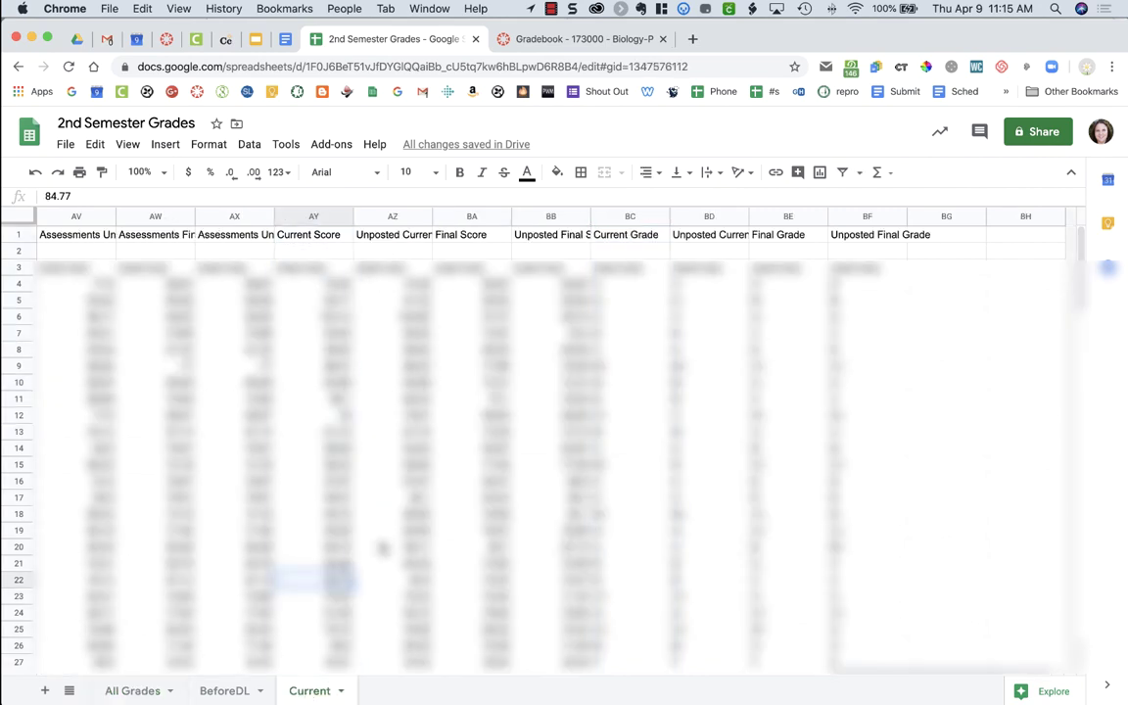
scroll(382, 546, "left", 15)
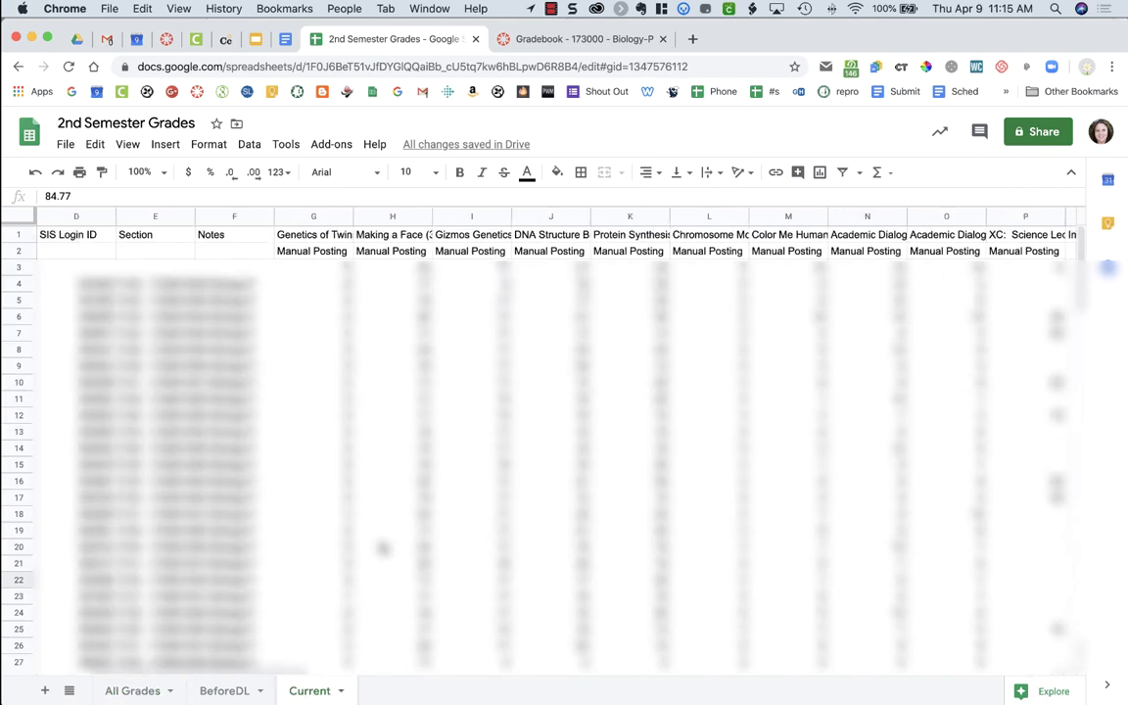
scroll(178, 322, "right", 15)
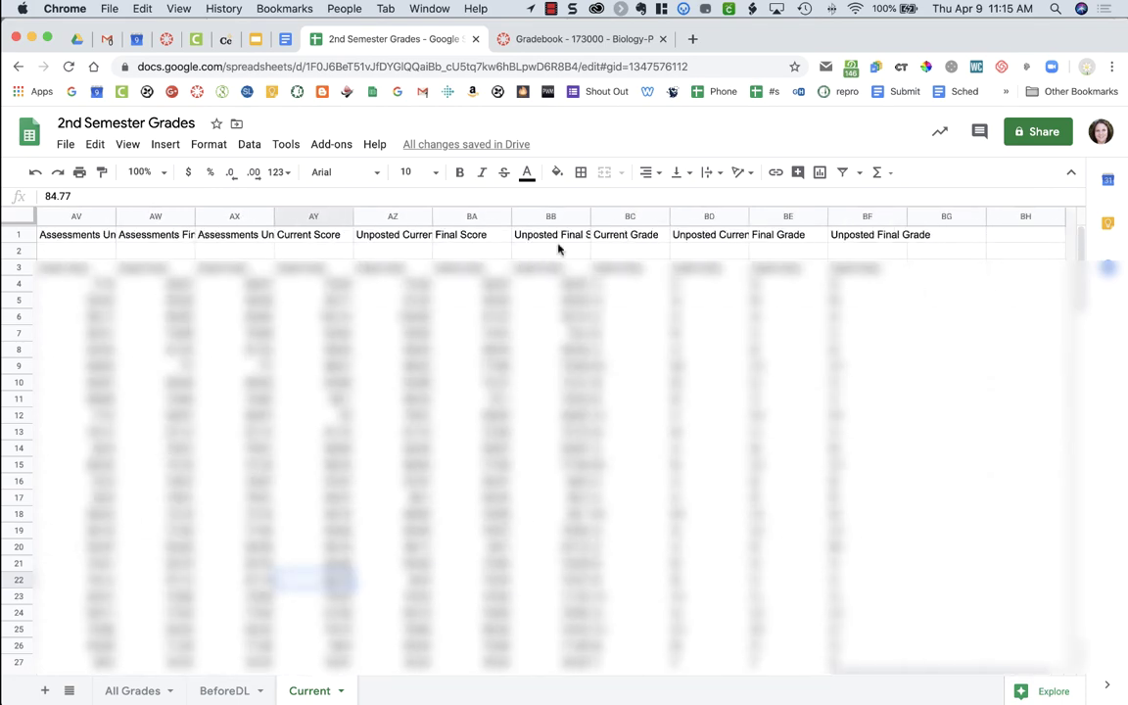
left_click(632, 217)
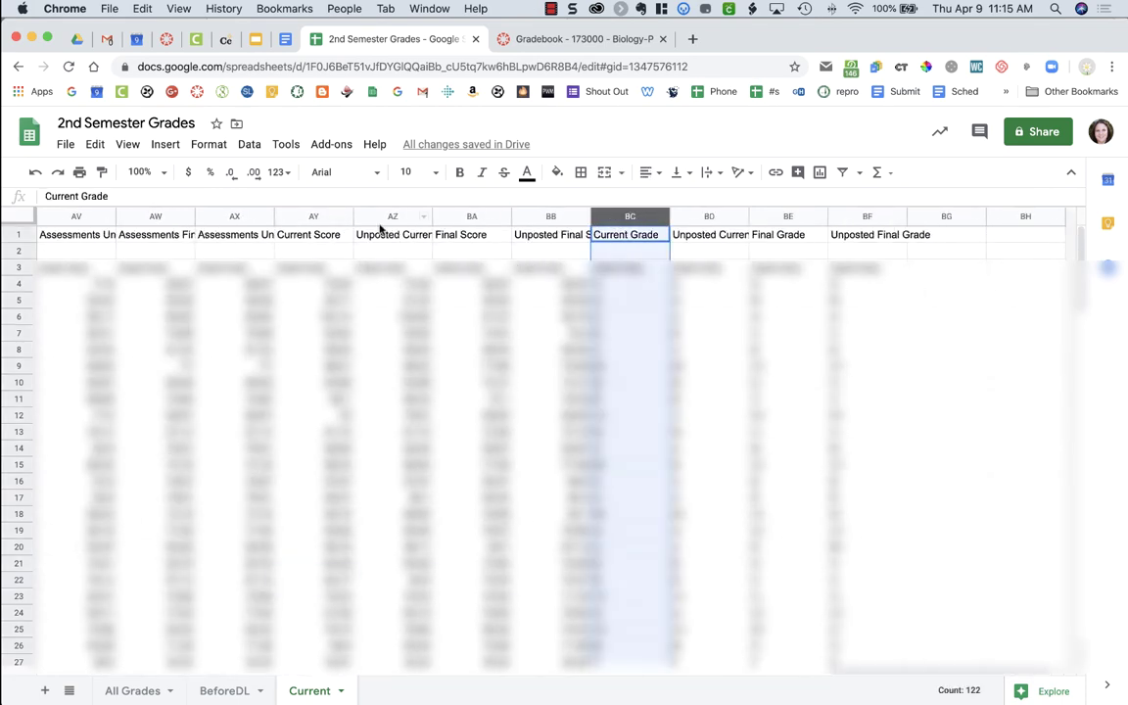
left_click(313, 216, "super")
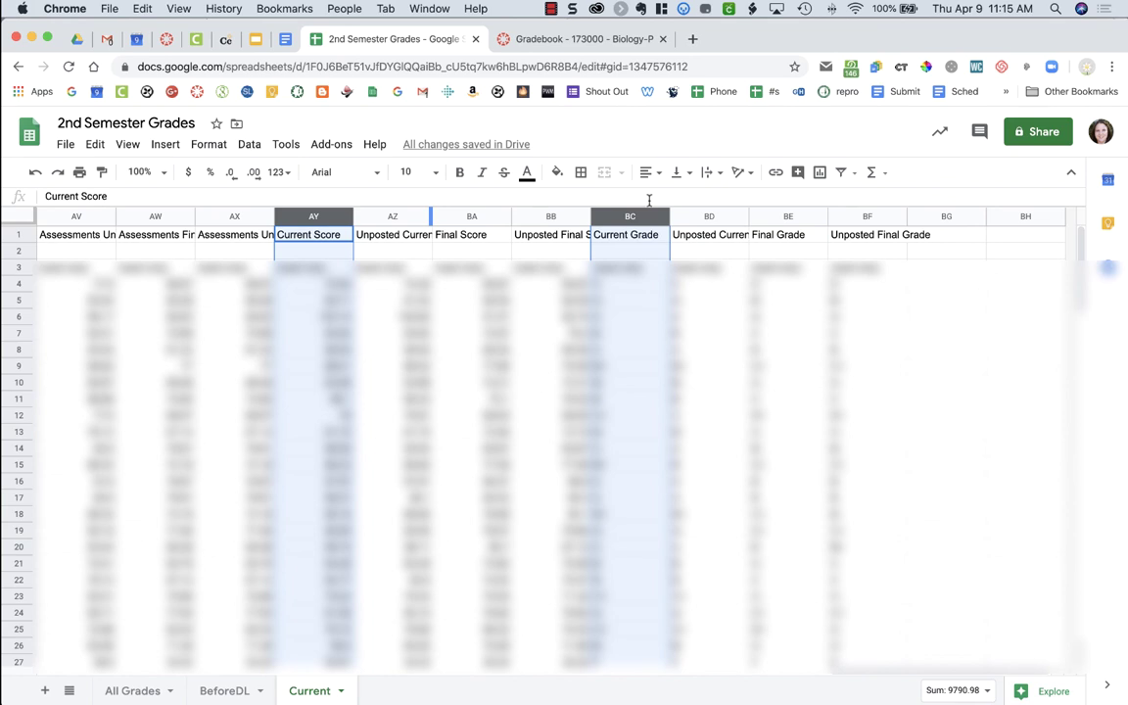
key("cmd+c")
left_click(133, 686)
left_click(472, 236)
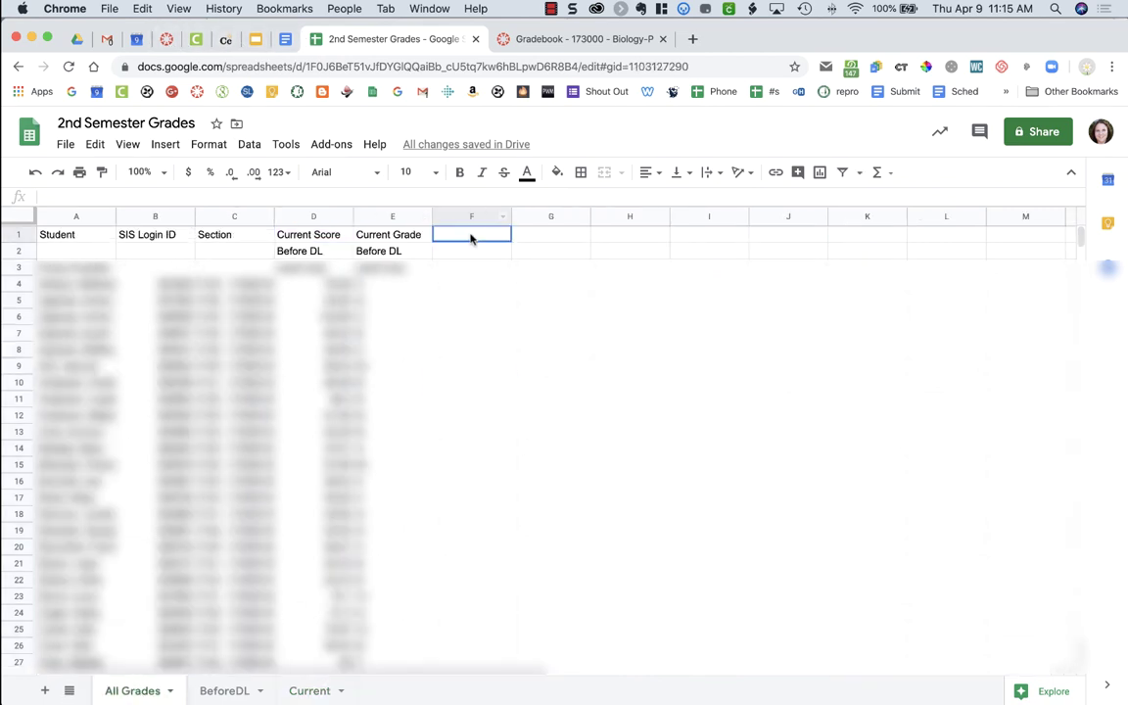
key("cmd+v")
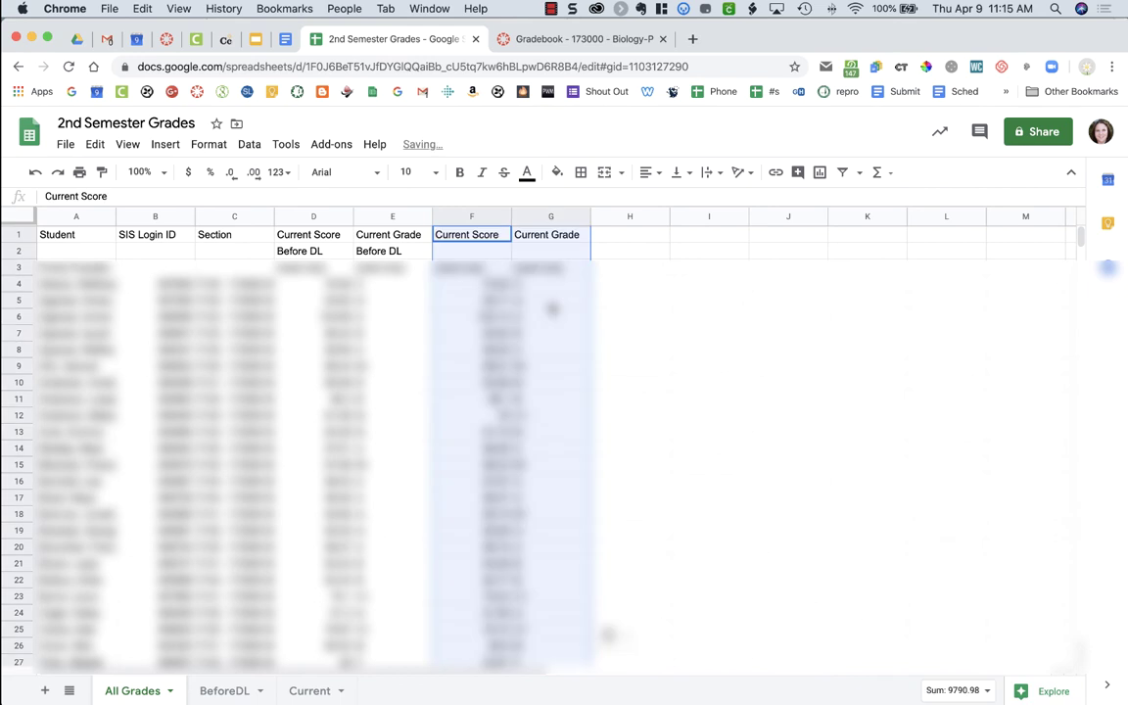
left_click(568, 313)
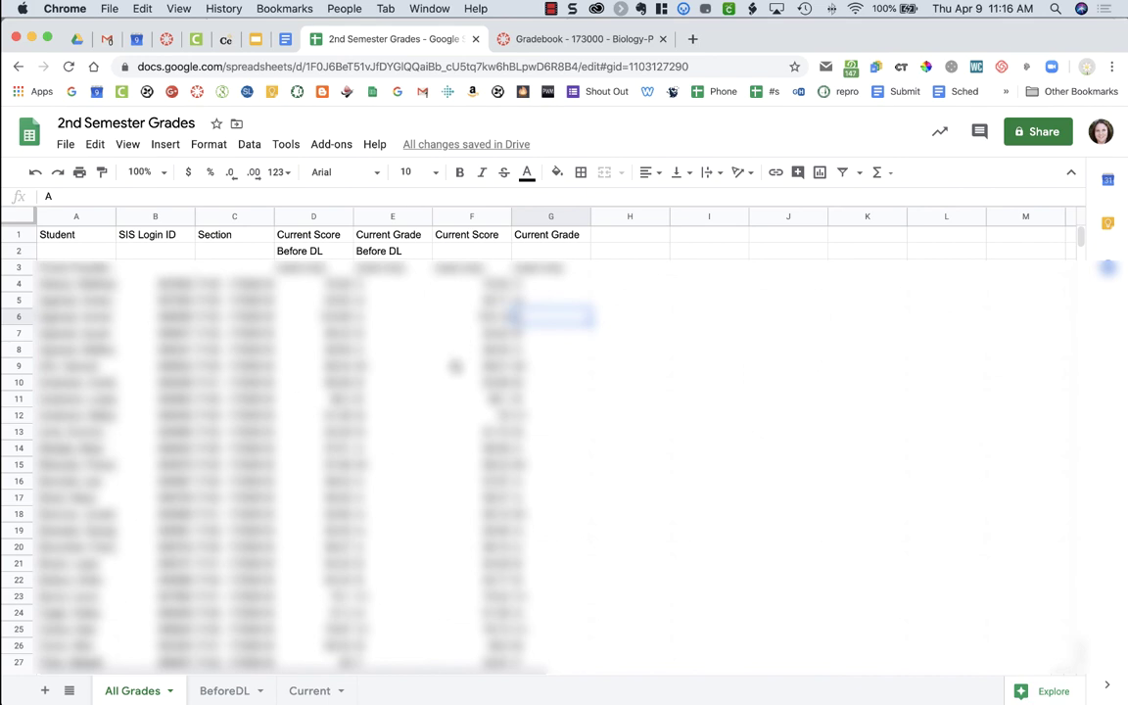
left_click(392, 416)
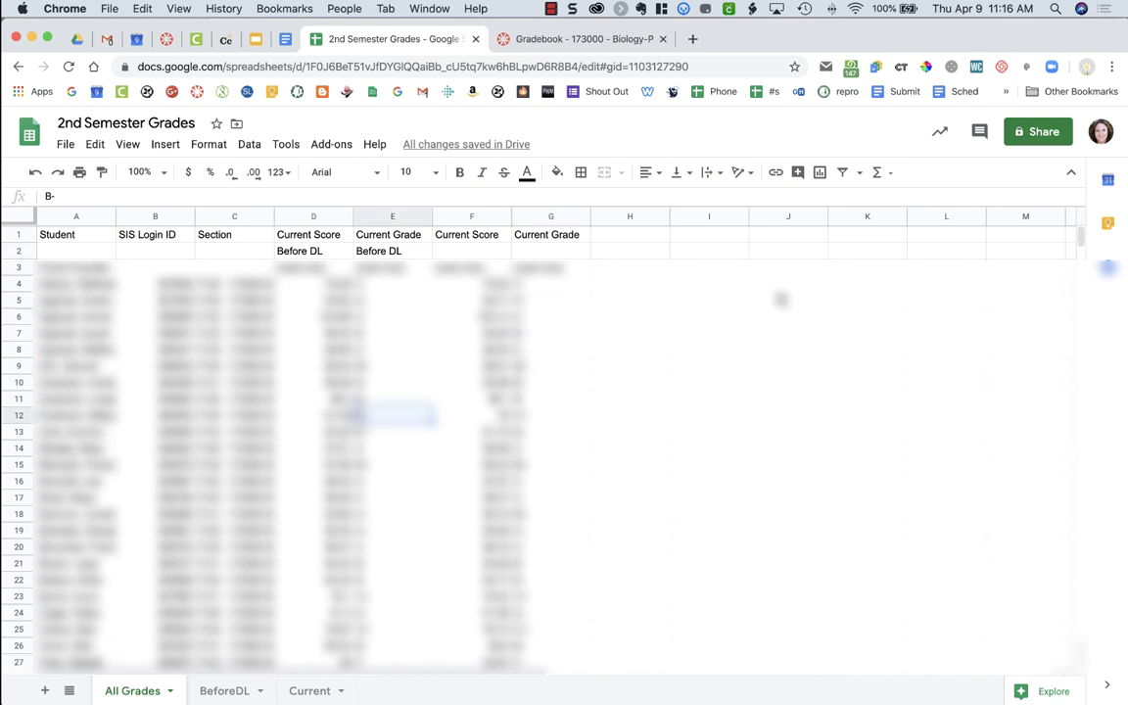
- Review the grade export option in the Canvas gradebook and the options for copying the Current sheet to another spreadsheet
left_click(238, 695)
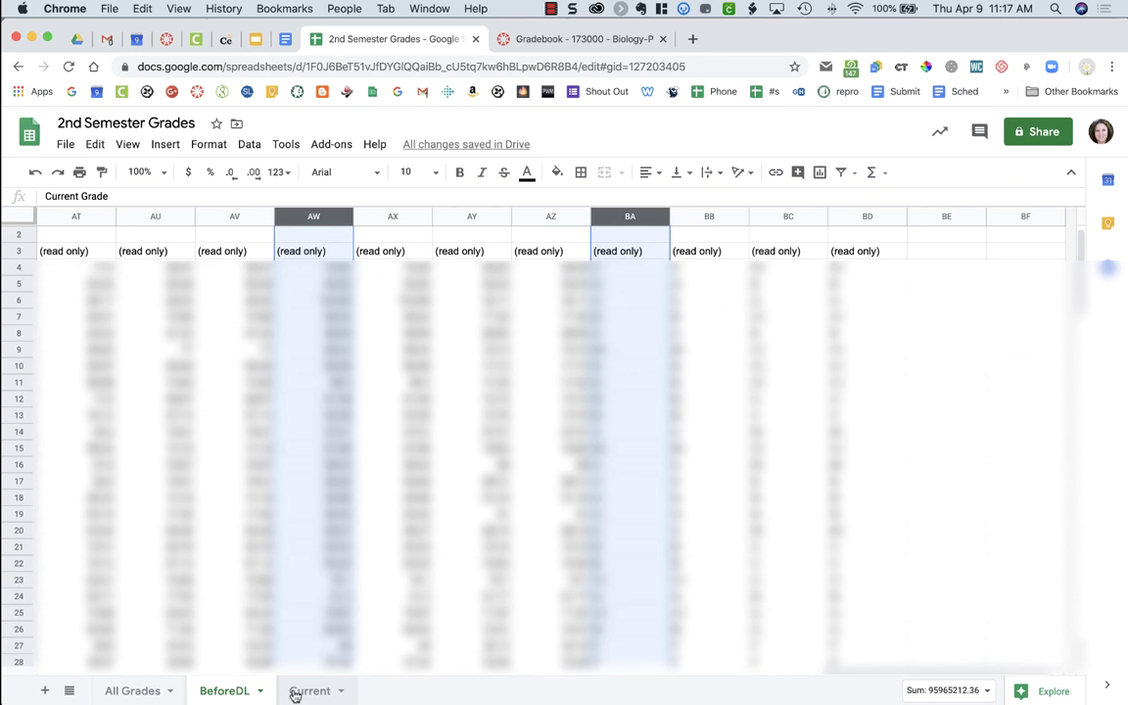
left_click(550, 41)
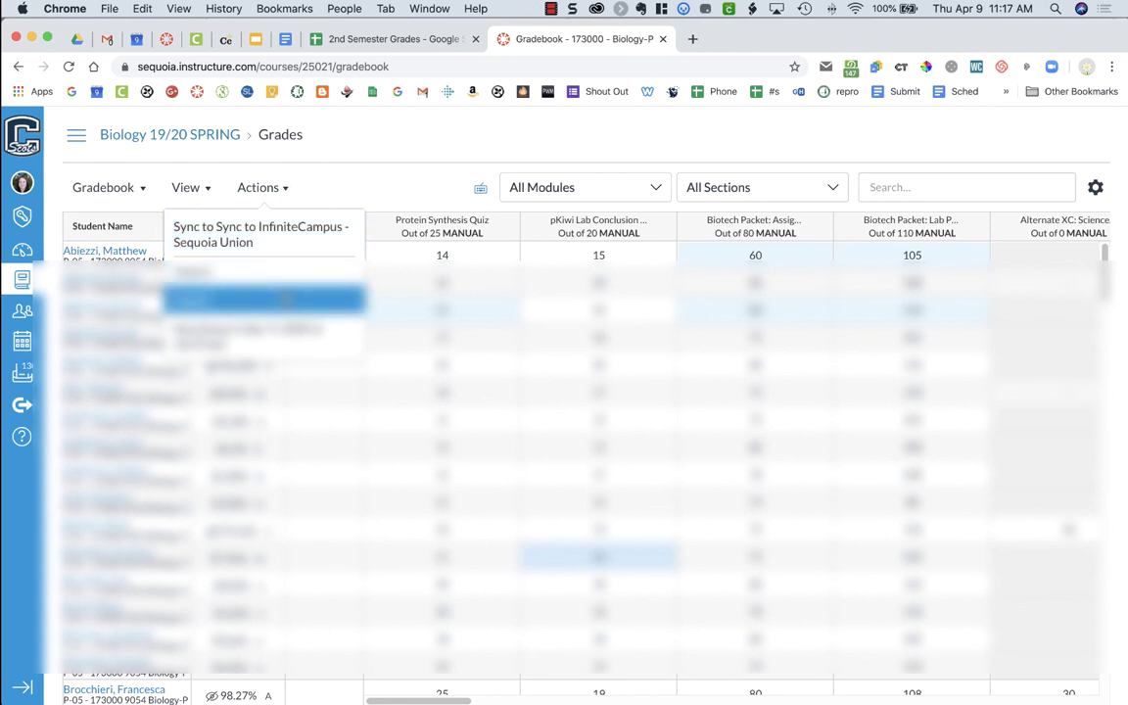
left_click(391, 38)
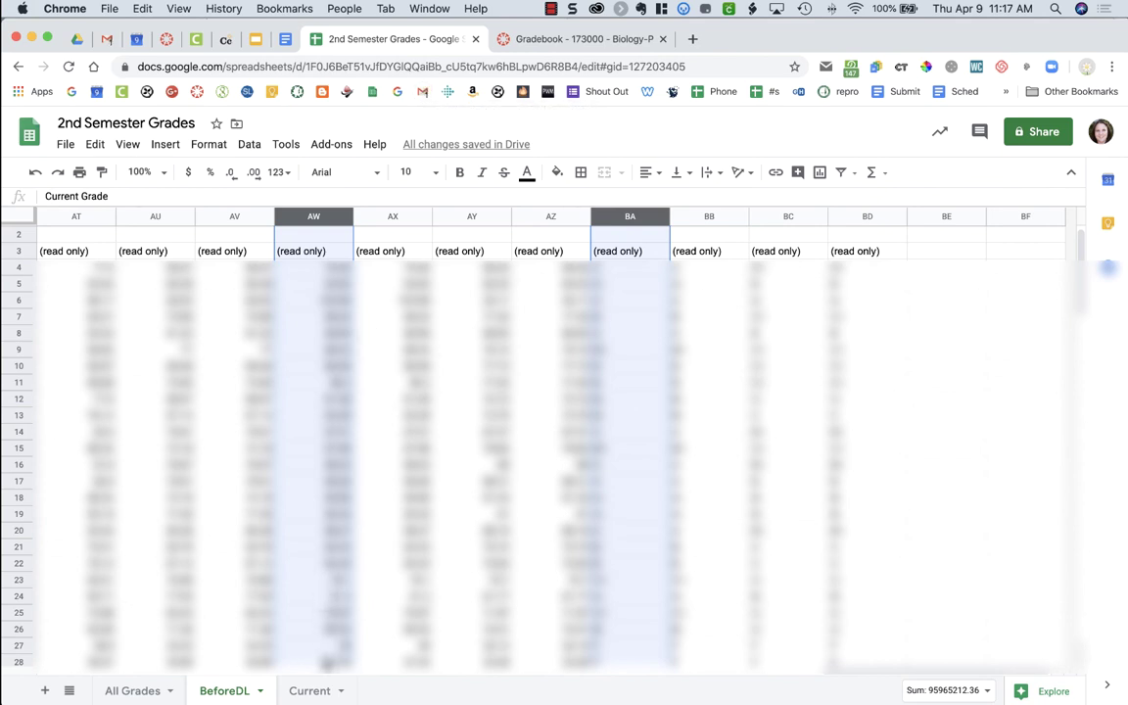
left_click(342, 693)
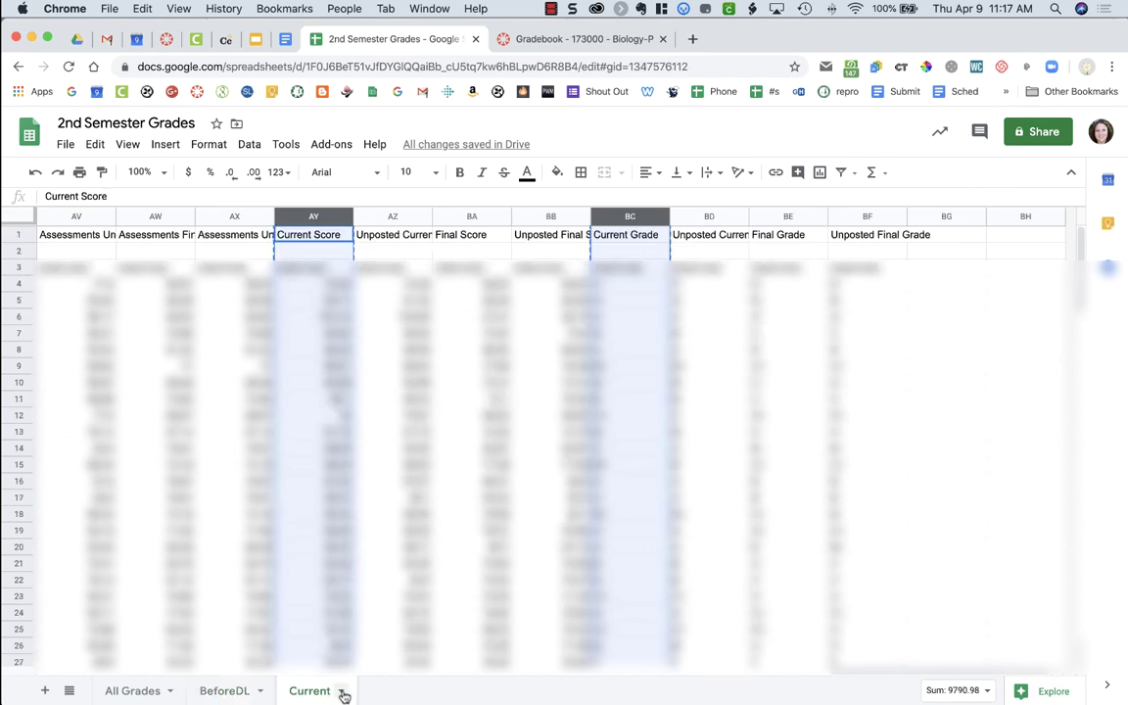
left_click(342, 692)
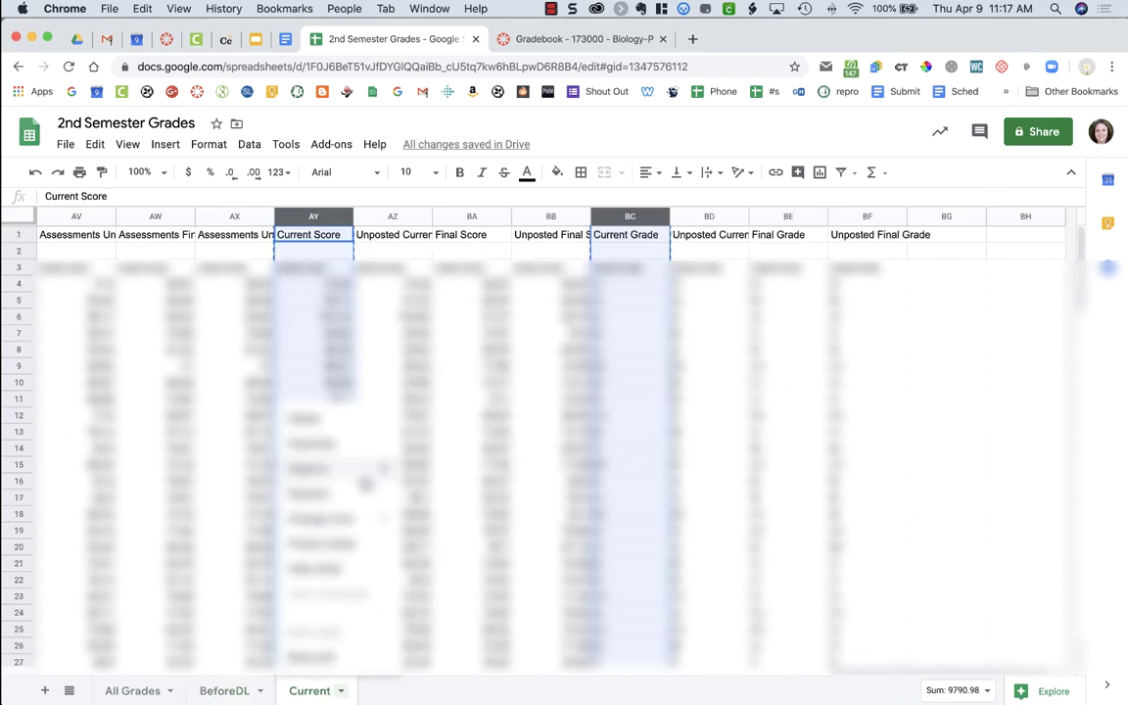
mouse_move(377, 469)
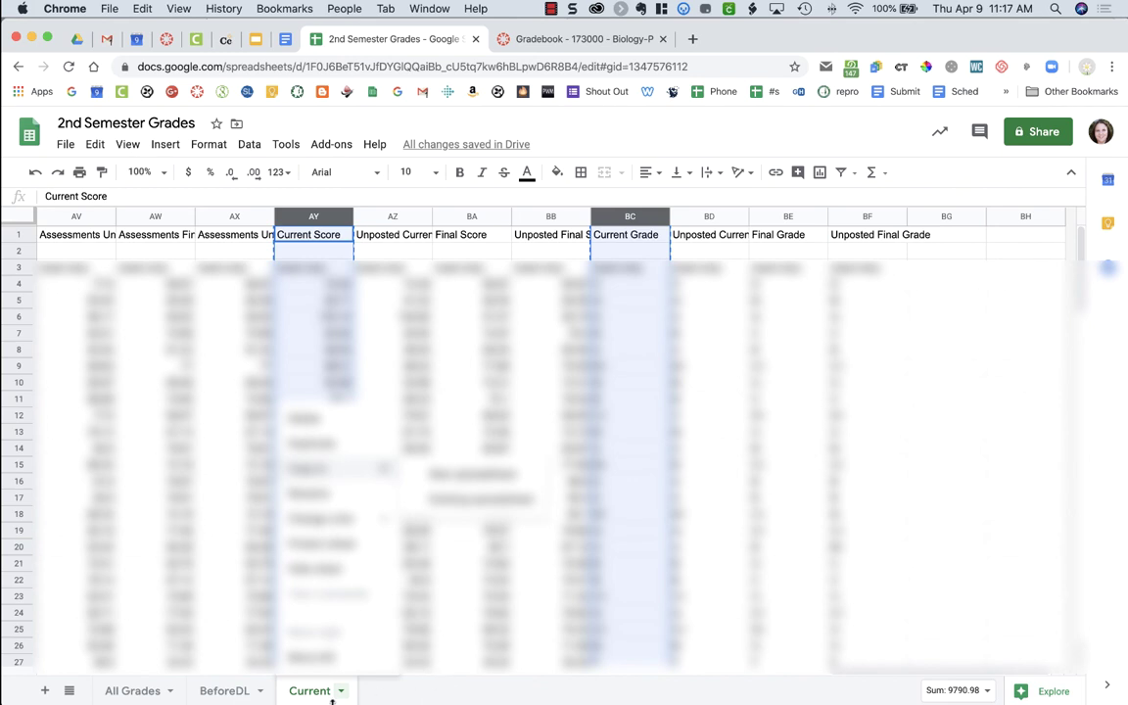
- In All Grades, enter 3rd Qtr in F2 and 3Qtr in G2, below the second Current Score and Current Grade headings
left_click(138, 694)
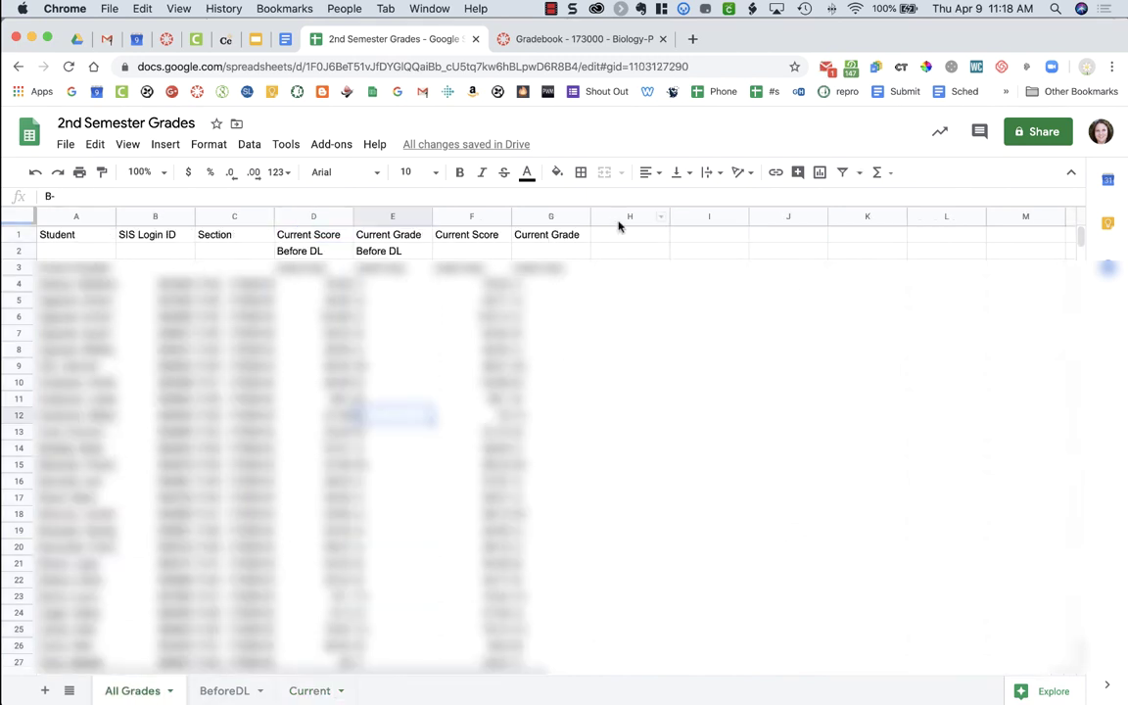
left_click(490, 253)
type("3rd Qtr")
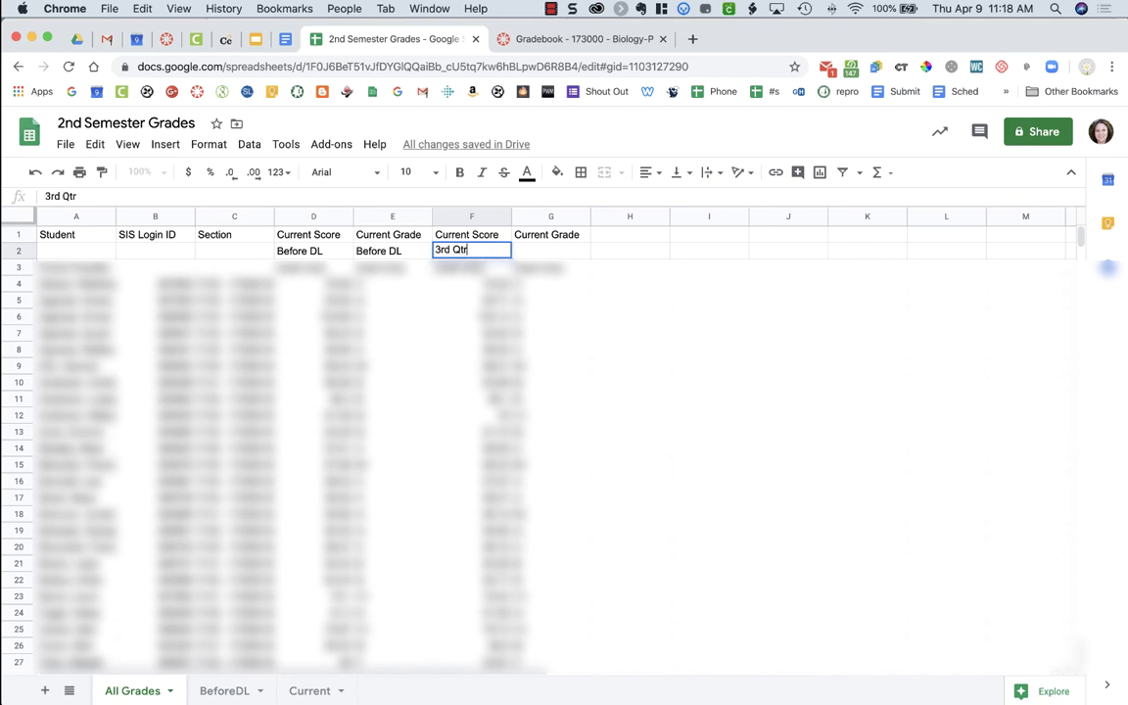
key("Tab")
type("3")
type("Qtr")
key("Return")
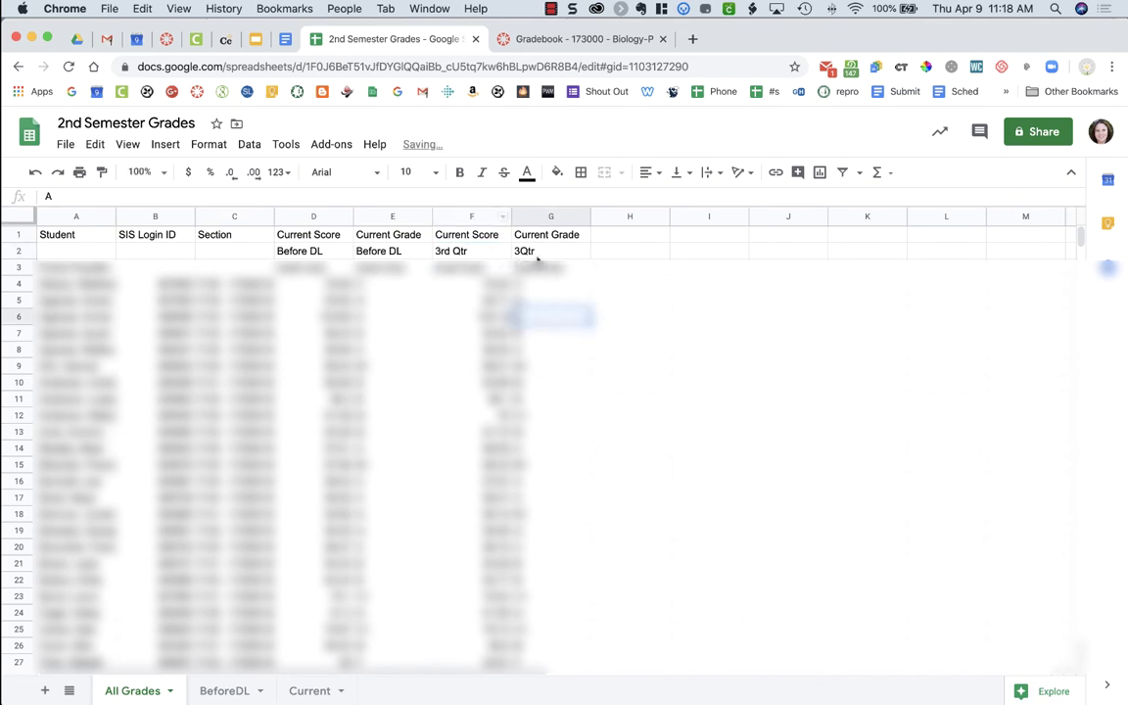